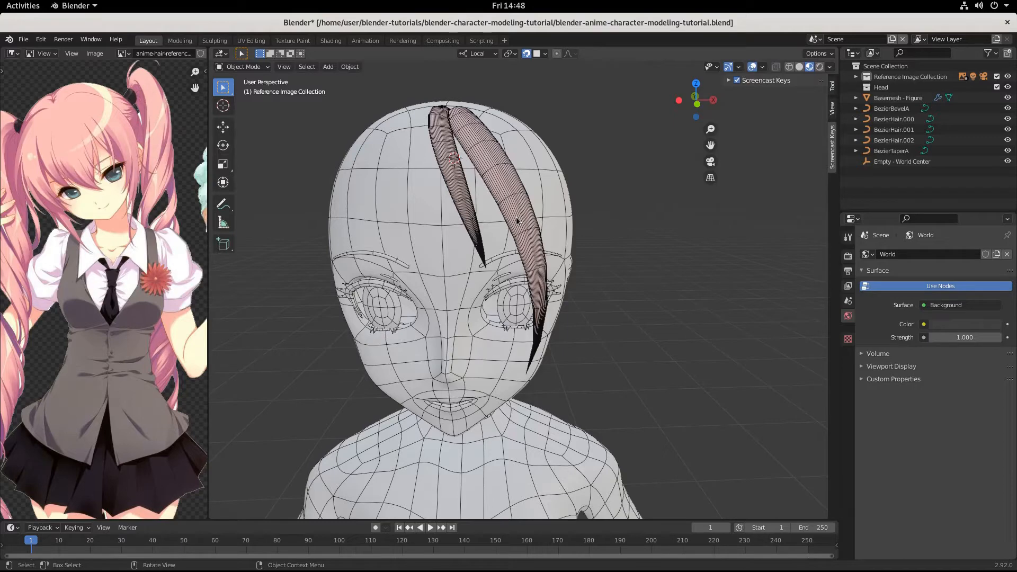
# Duplicate the long hair strand BezierHair.002 in place
pyautogui.click(508, 191)
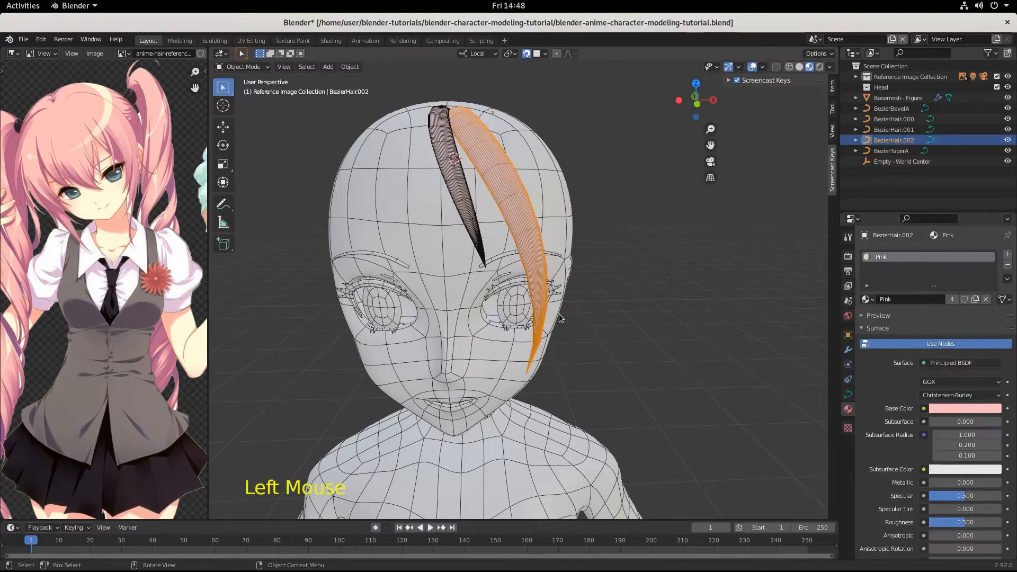
pyautogui.hotkey('shift', 'd')
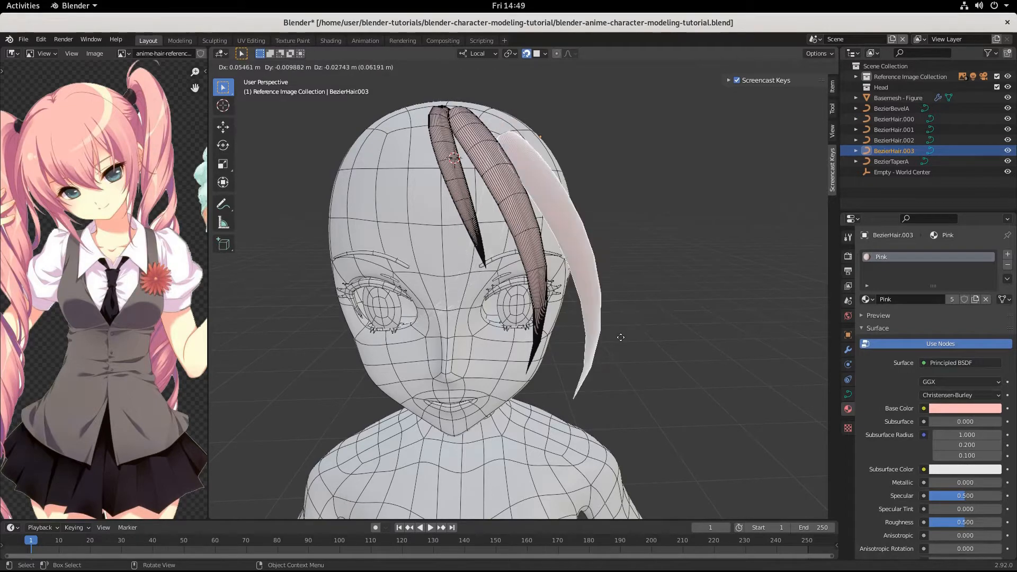
pyautogui.press('ctrl')
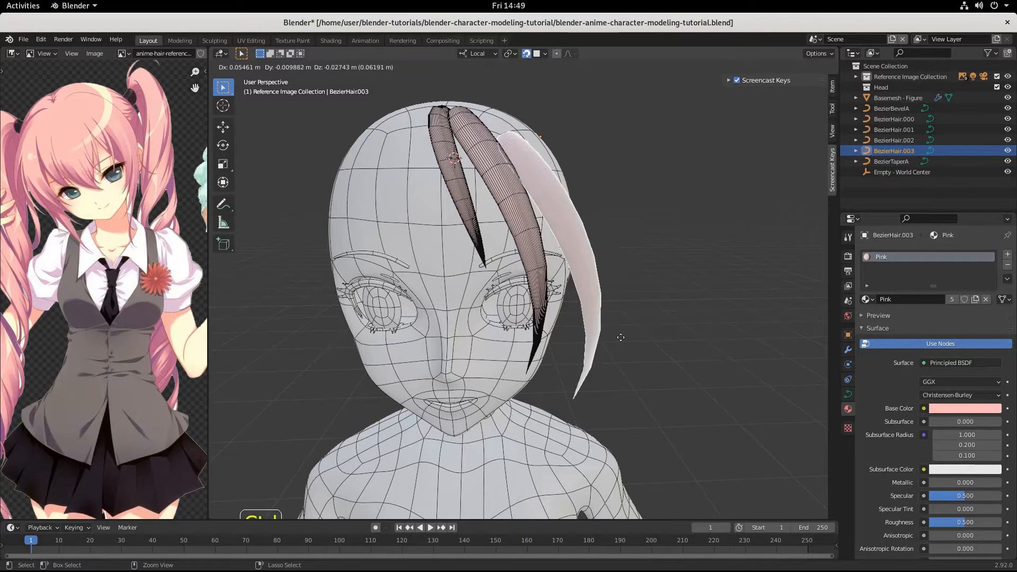
pyautogui.click(621, 337)
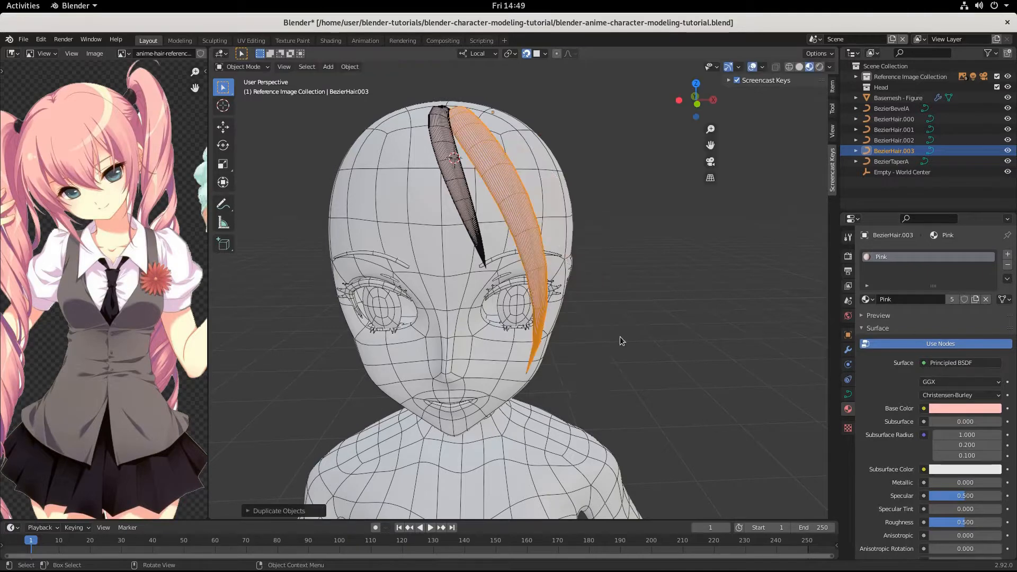
# Shrink the timeline area and set the vertical offset of the Screencast Keys display to 71
pyautogui.scroll(-2, 621, 340)
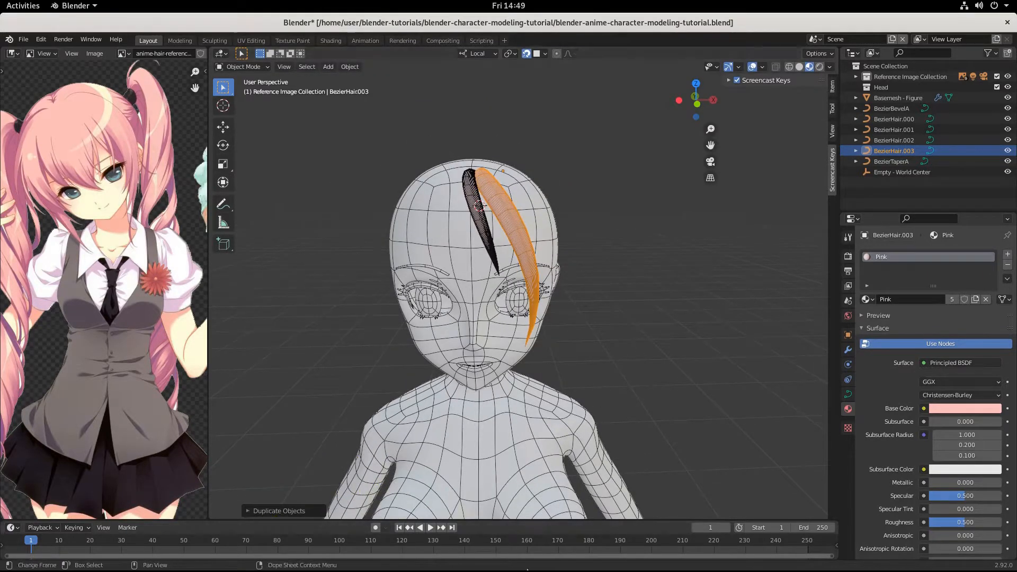
pyautogui.moveTo(535, 520); pyautogui.dragTo(532, 546)
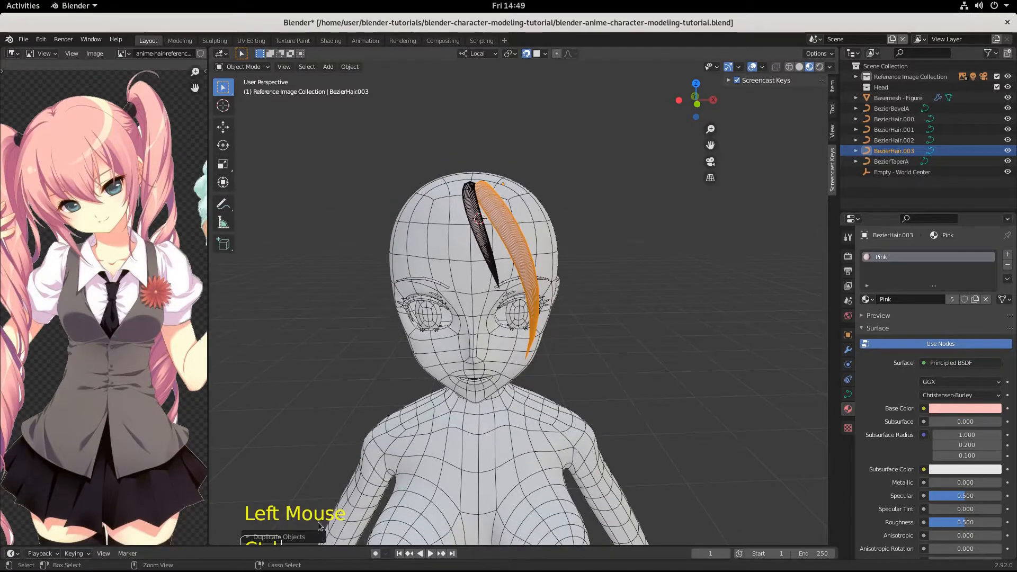
pyautogui.scroll(-3, 346, 490)
pyautogui.keyDown('ctrl'); pyautogui.scroll(-3, 347, 492); pyautogui.keyUp('ctrl')
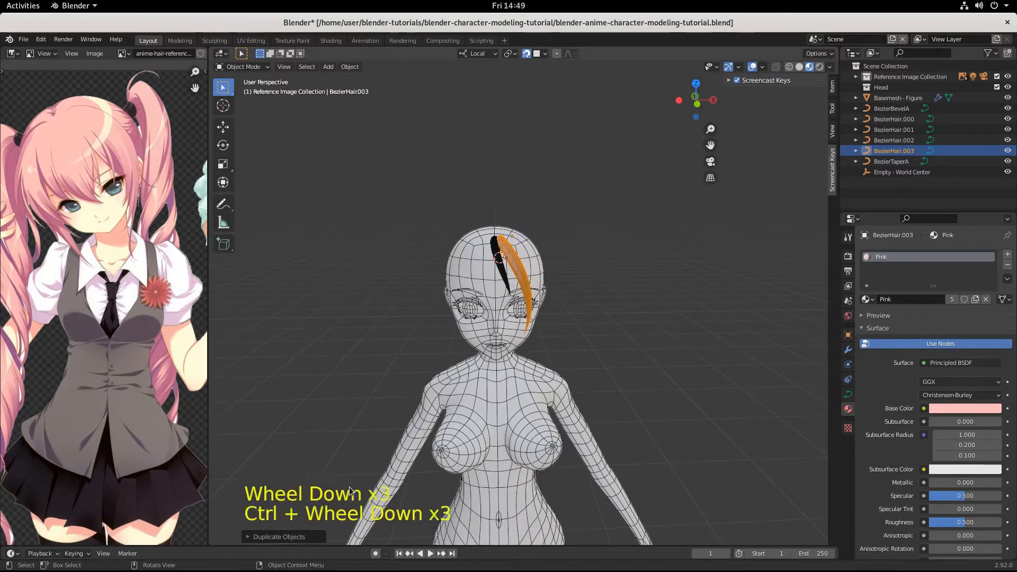
pyautogui.click(834, 182)
pyautogui.click(729, 81)
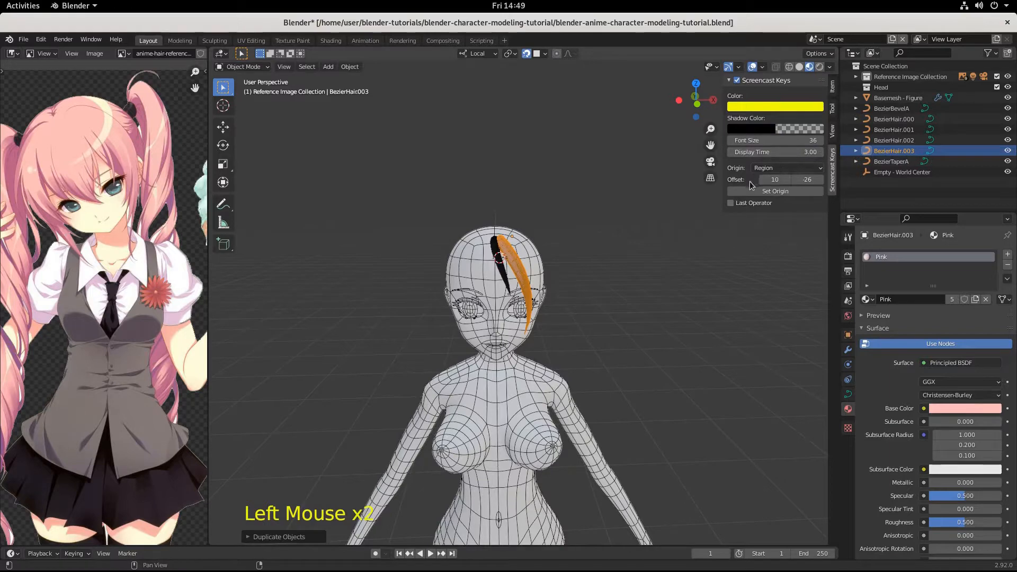
pyautogui.click(821, 180)
pyautogui.click(820, 179)
pyautogui.moveTo(807, 179); pyautogui.dragTo(858, 179)
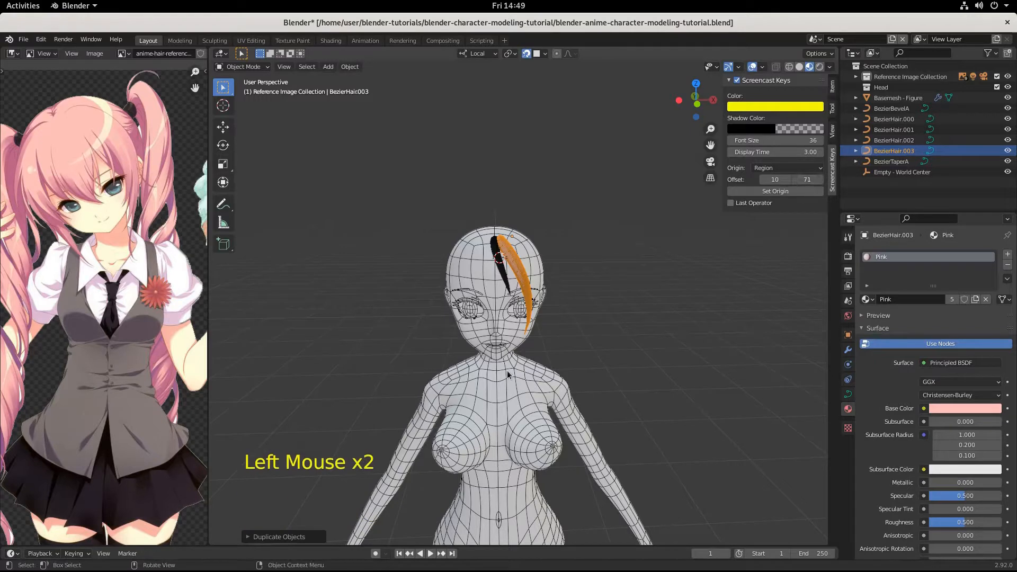
# Move the duplicated strand BezierHair.003 sideways about 0.024 m, placing it on the outer side of the original strand
pyautogui.scroll(5, 541, 299)
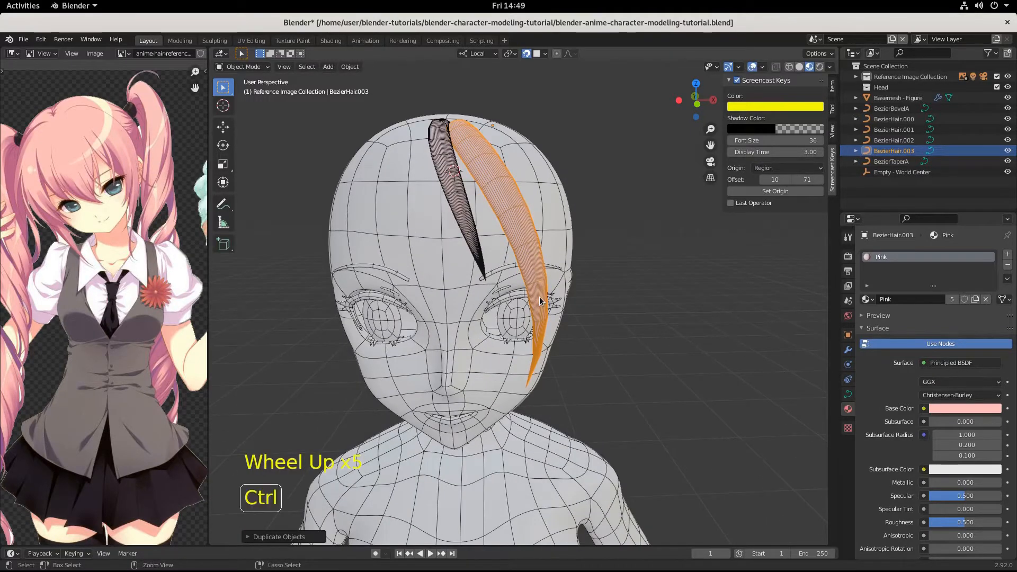
pyautogui.click(478, 149)
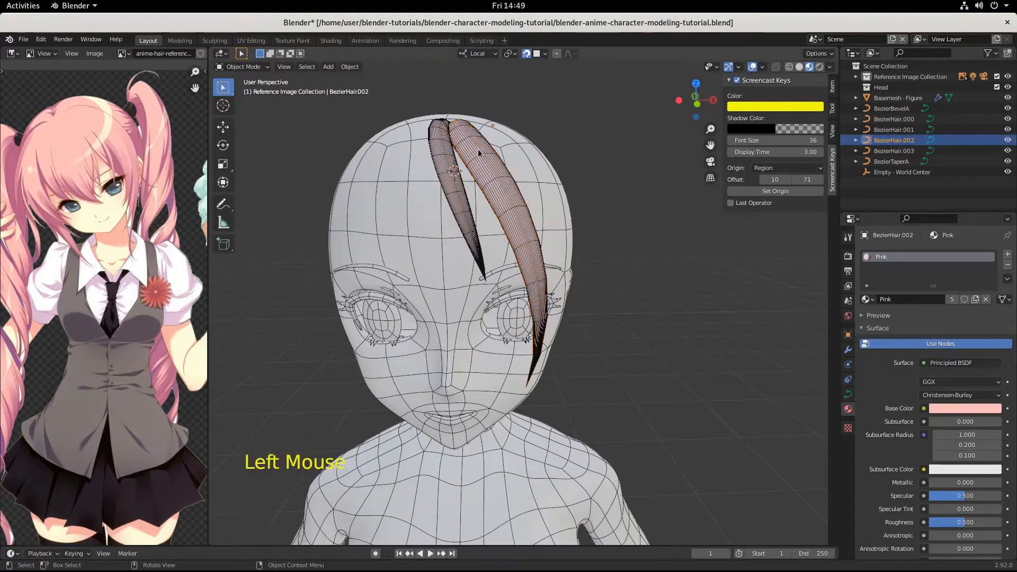
pyautogui.click(477, 149)
pyautogui.click(478, 149)
pyautogui.press('g')
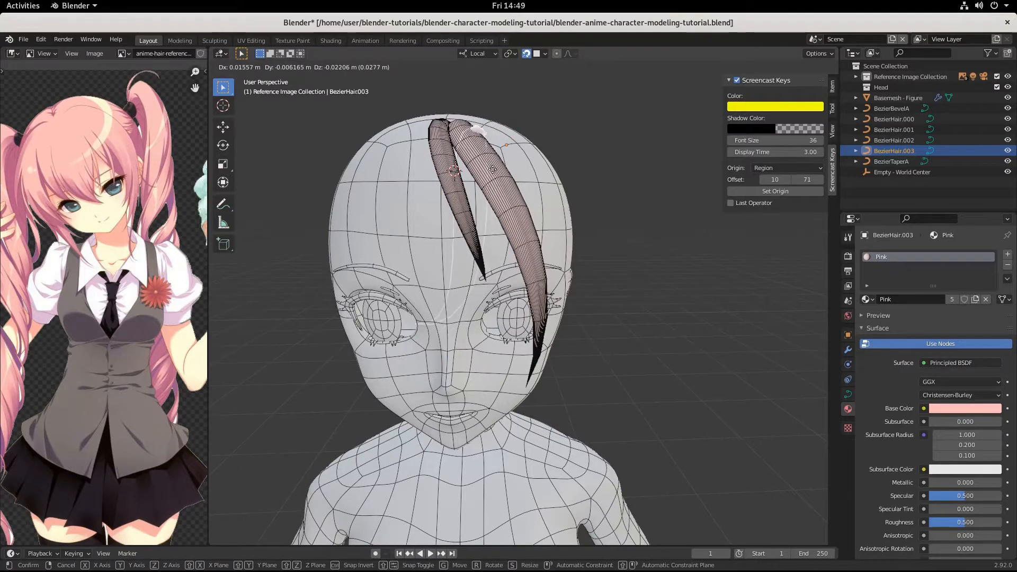
pyautogui.press('ctrl')
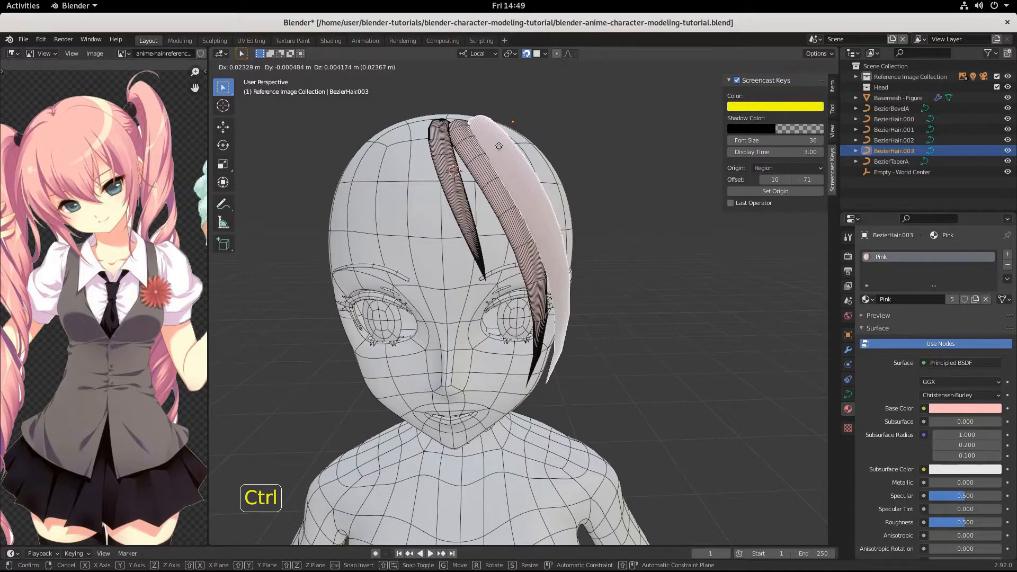
pyautogui.click(499, 146)
# Viewed from the side, shift the duplicated strand about 0.016 m back towards the forehead
pyautogui.scroll(2, 499, 146)
pyautogui.moveTo(499, 146); pyautogui.dragTo(432, 222, button='middle')
pyautogui.press('g')
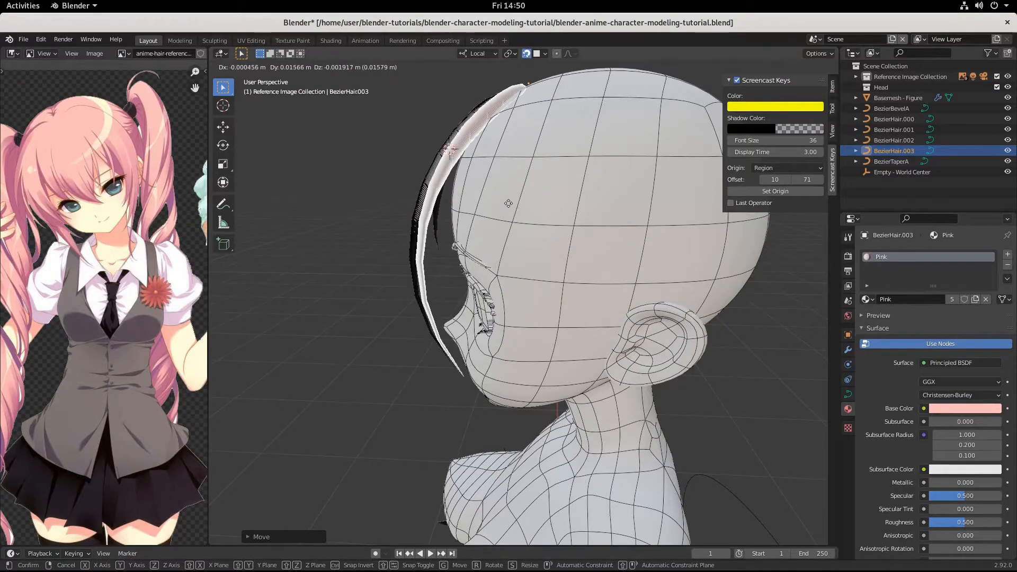
pyautogui.click(510, 201)
# Rotate the duplicated strand about its local Z axis so its lower end swings outward towards the ear
pyautogui.moveTo(510, 201); pyautogui.dragTo(624, 224, button='middle')
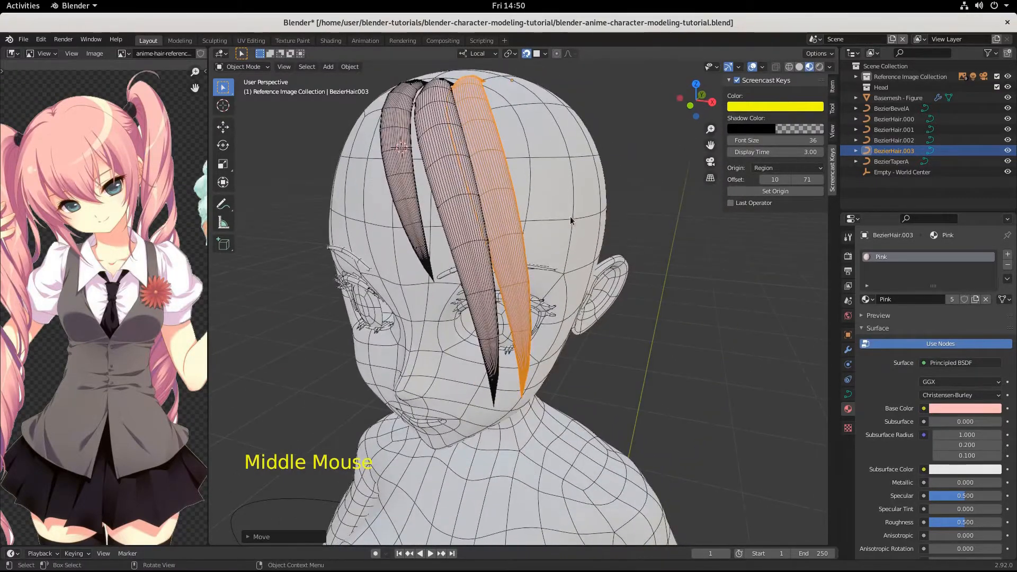
pyautogui.press('r')
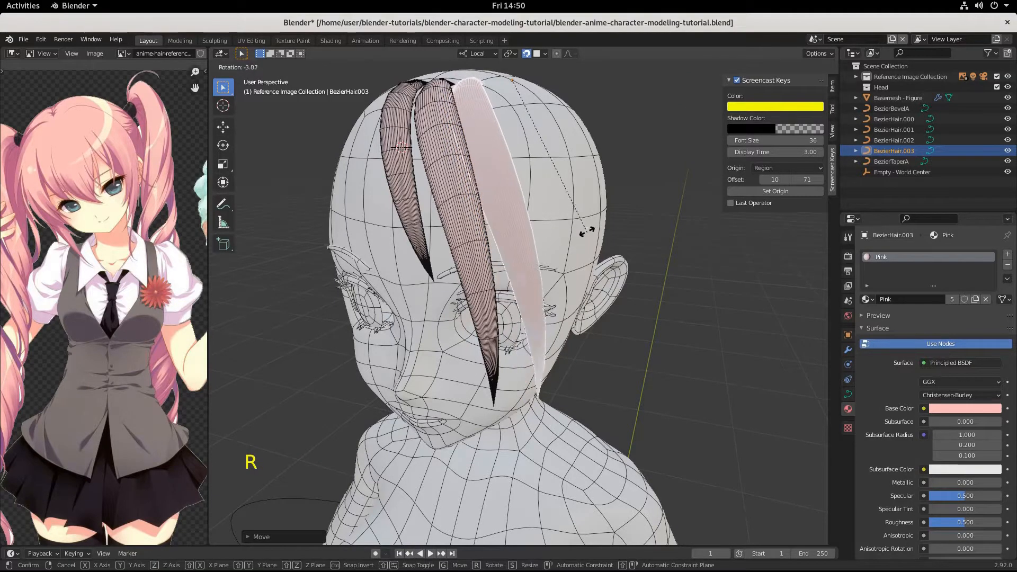
pyautogui.press('z')
pyautogui.press('z')
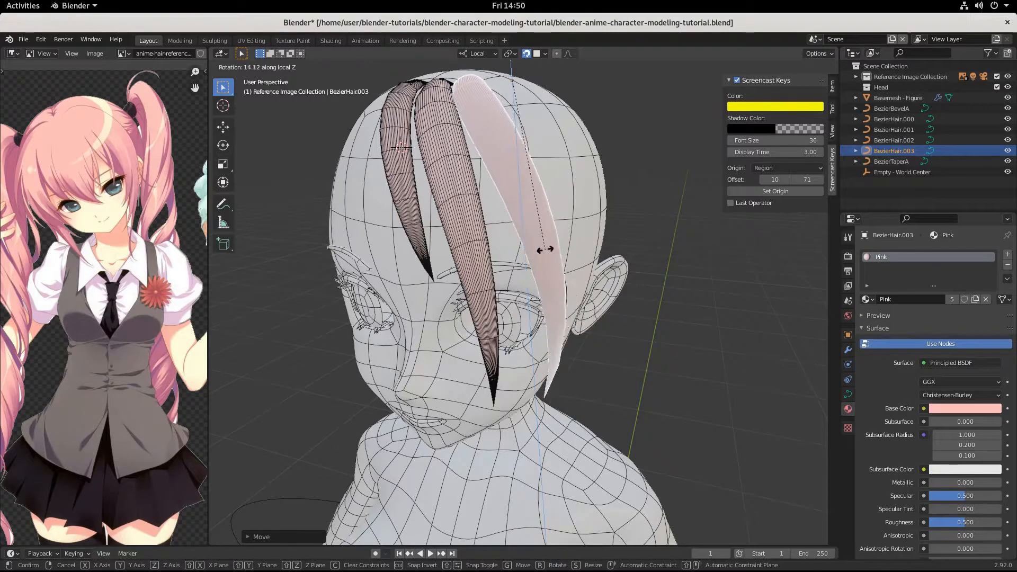
pyautogui.click(533, 253)
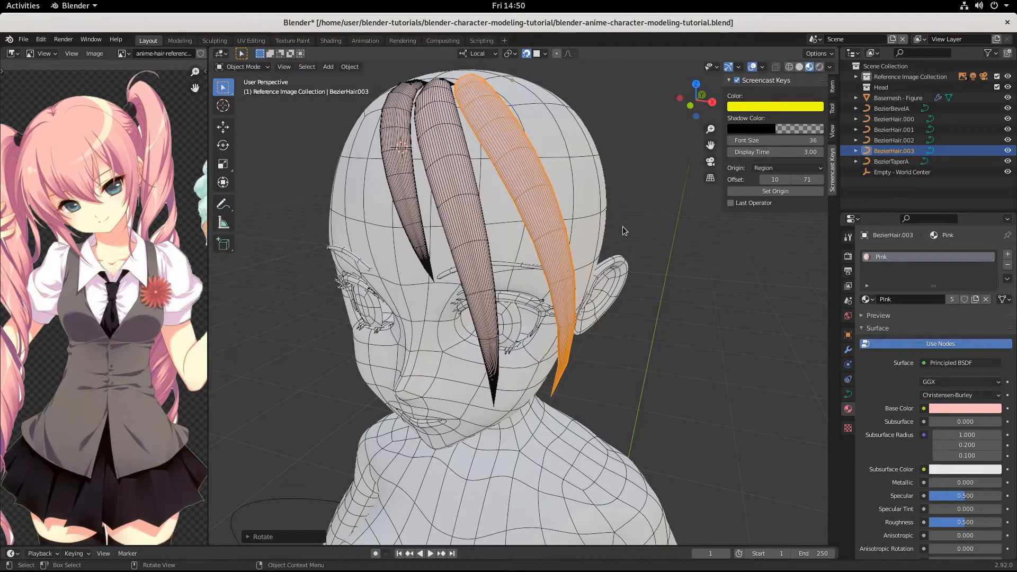
# Widen the duplicated strand by scaling it along its local X axis
pyautogui.press('s')
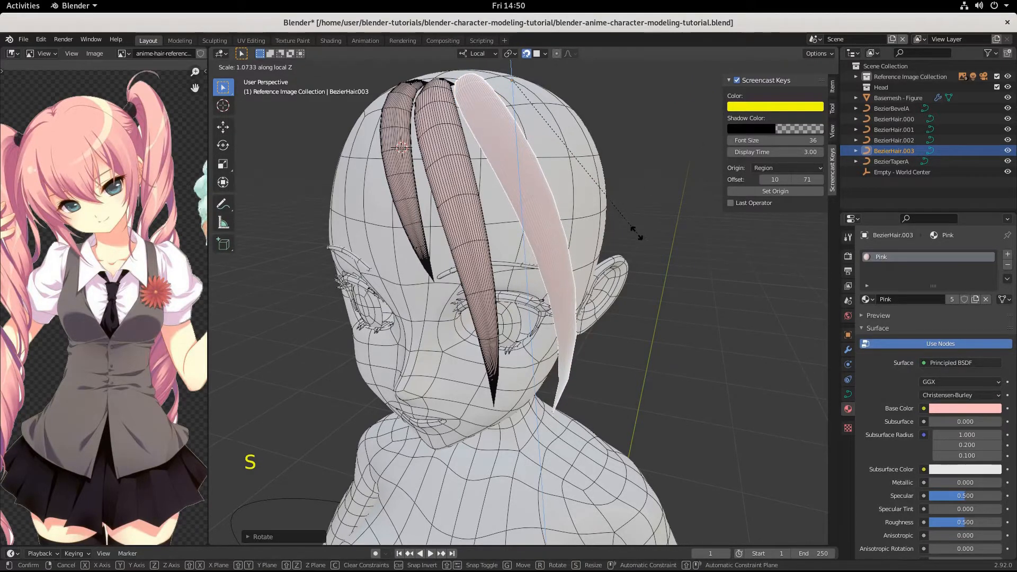
pyautogui.press('x')
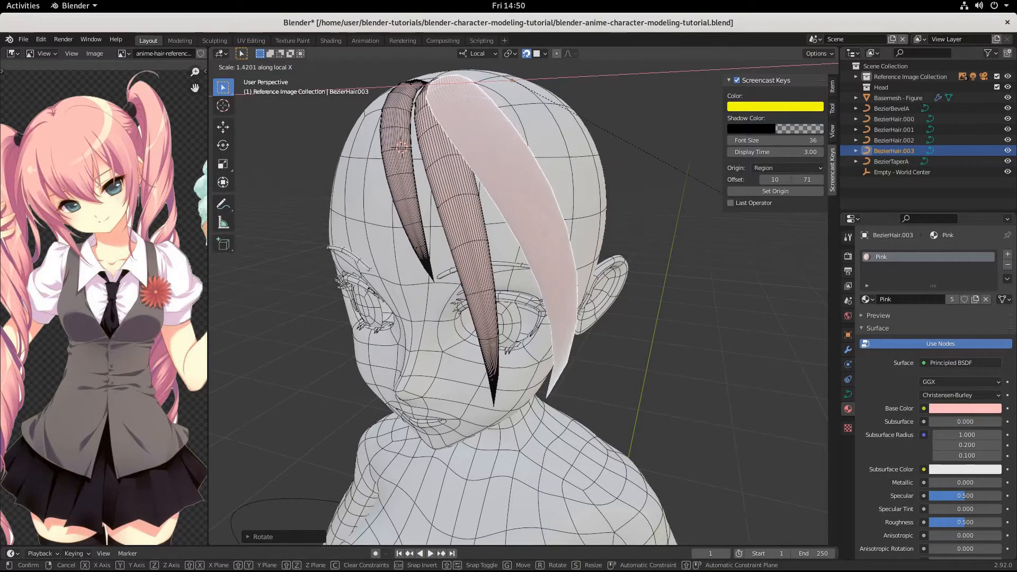
pyautogui.click(688, 210)
# Inspect how the new strand fits the head from above, from the front and from the side
pyautogui.moveTo(641, 214); pyautogui.dragTo(604, 282, button='middle')
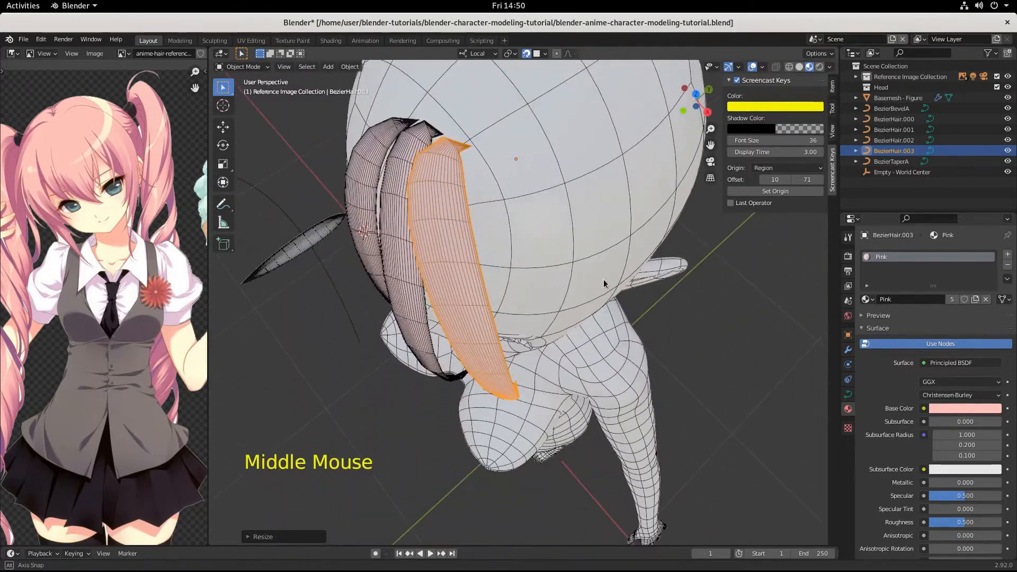
pyautogui.scroll(1, 535, 218)
pyautogui.scroll(-1, 535, 218)
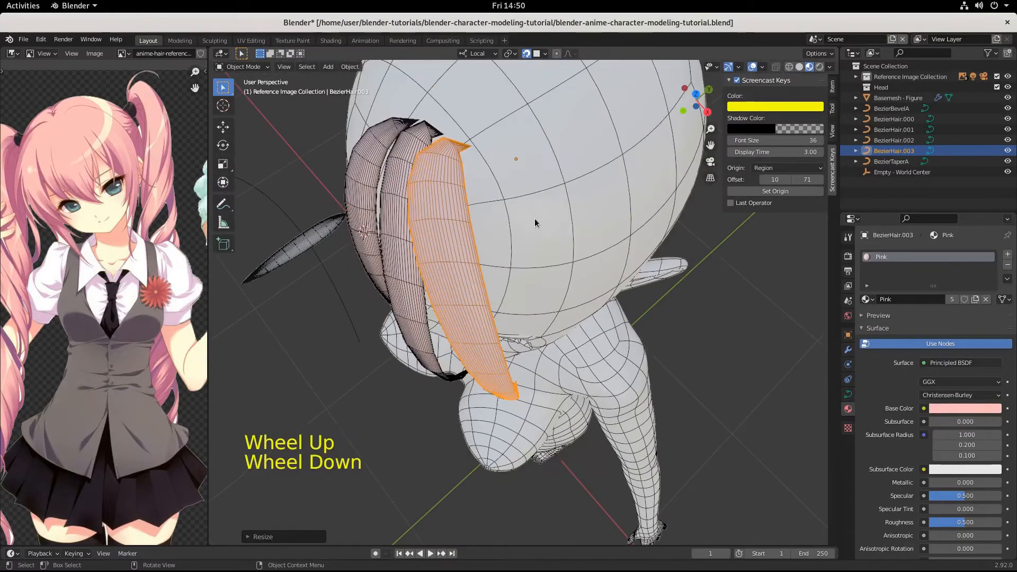
pyautogui.moveTo(535, 218); pyautogui.dragTo(418, 215, button='middle')
pyautogui.press('KP_1')
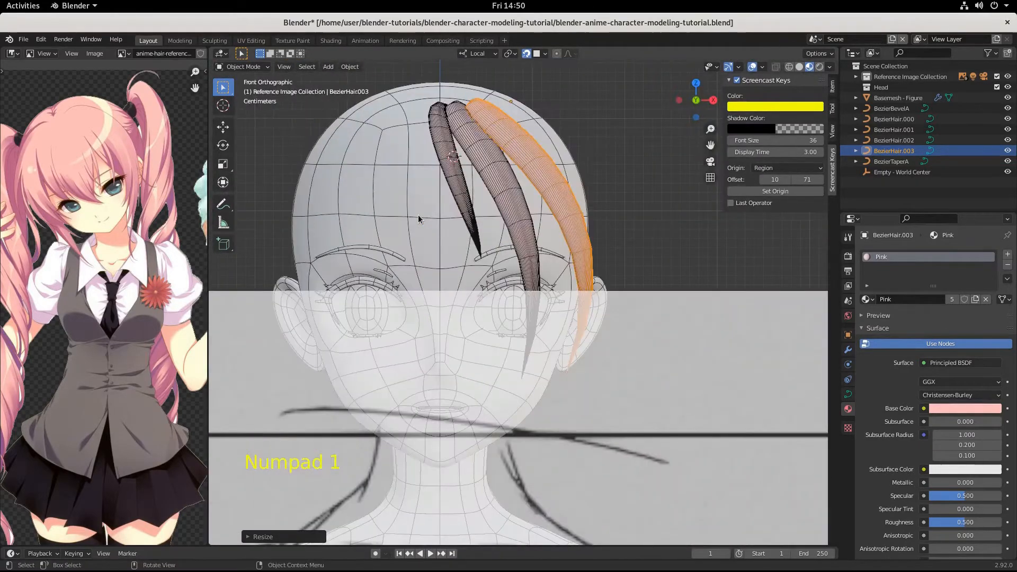
pyautogui.press('KP_3')
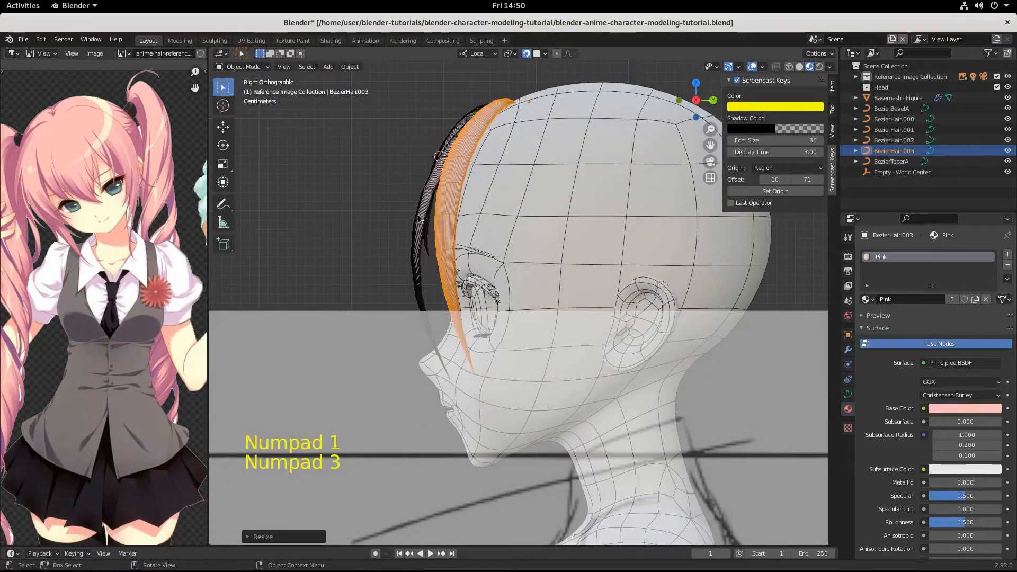
pyautogui.moveTo(564, 251); pyautogui.dragTo(548, 273, button='middle')
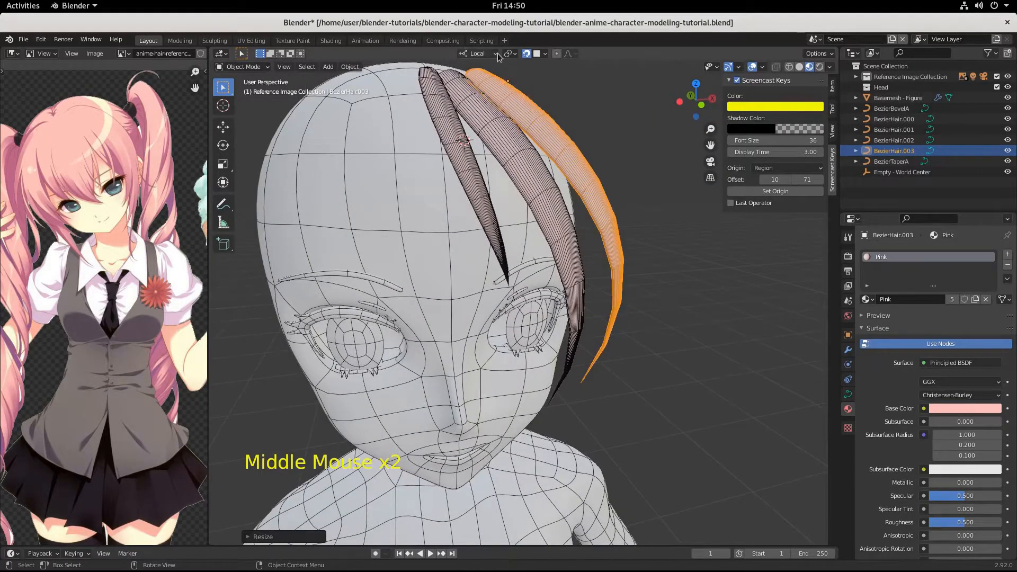
# Open the new strand's curve for editing and rotate the control point at its root on the scalp
pyautogui.press('Tab')
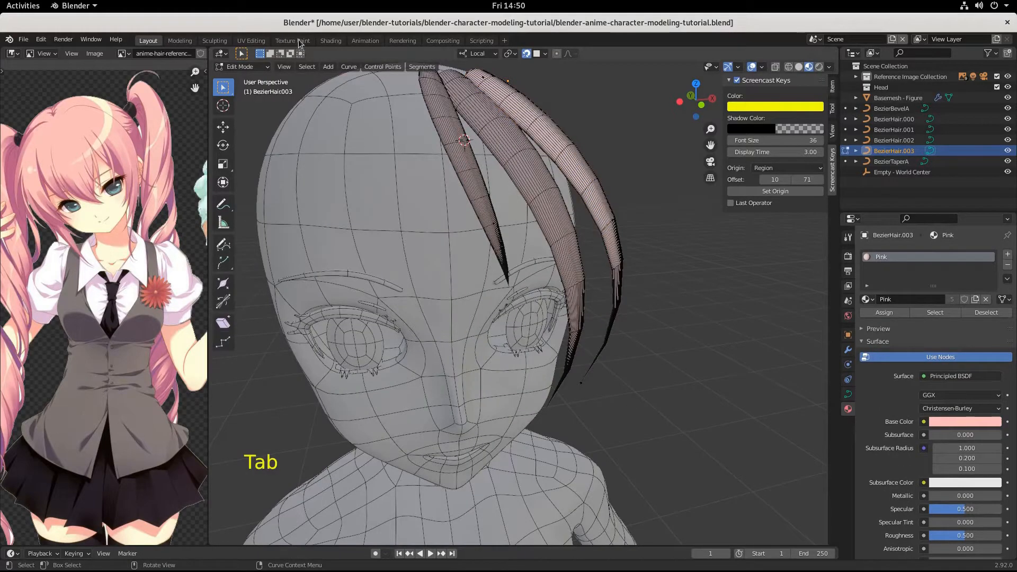
pyautogui.click(584, 384)
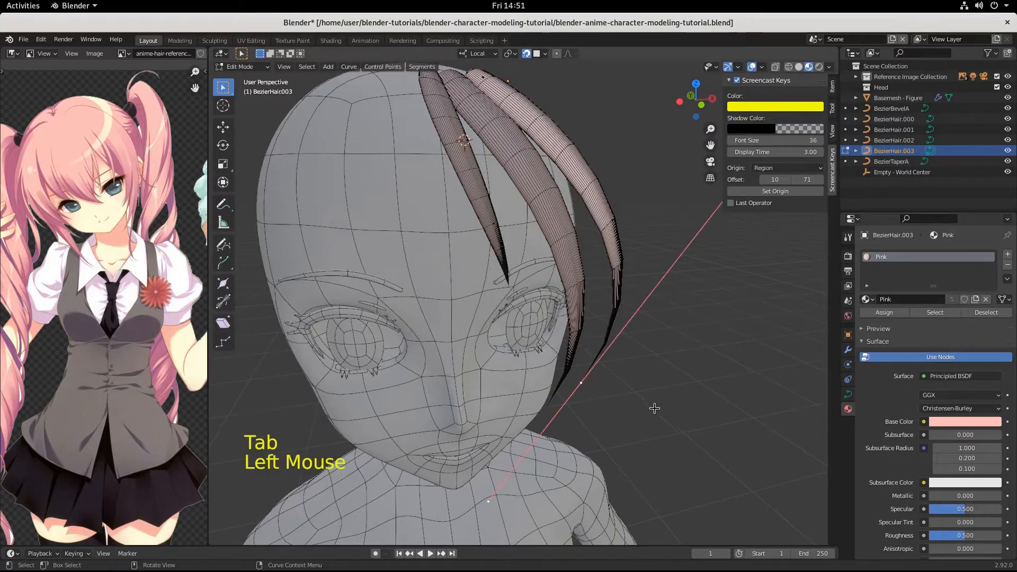
pyautogui.moveTo(561, 159); pyautogui.dragTo(491, 191, button='middle')
pyautogui.click(466, 129)
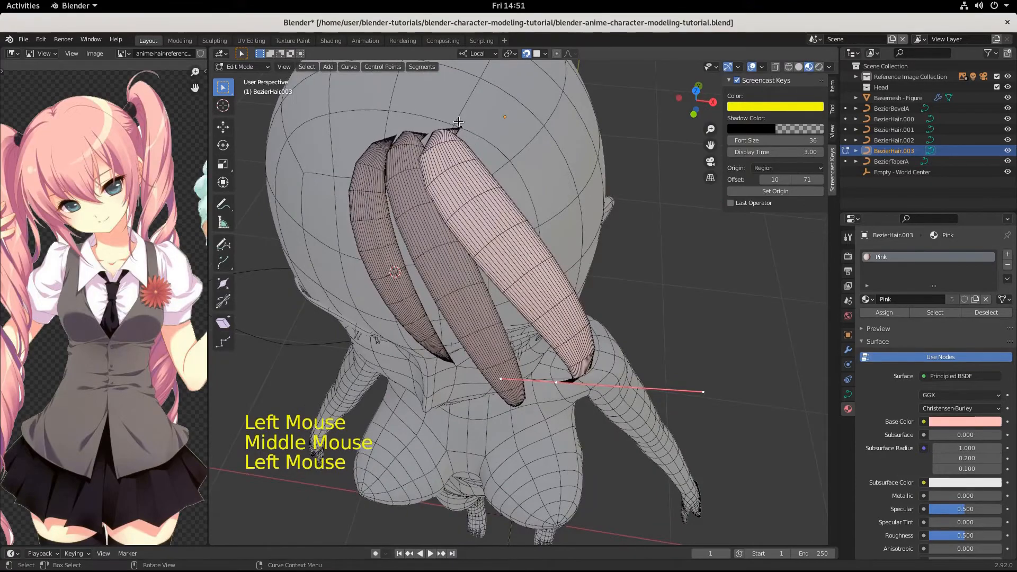
pyautogui.moveTo(524, 366); pyautogui.dragTo(542, 275, button='middle')
pyautogui.moveTo(564, 348); pyautogui.dragTo(481, 388, button='middle')
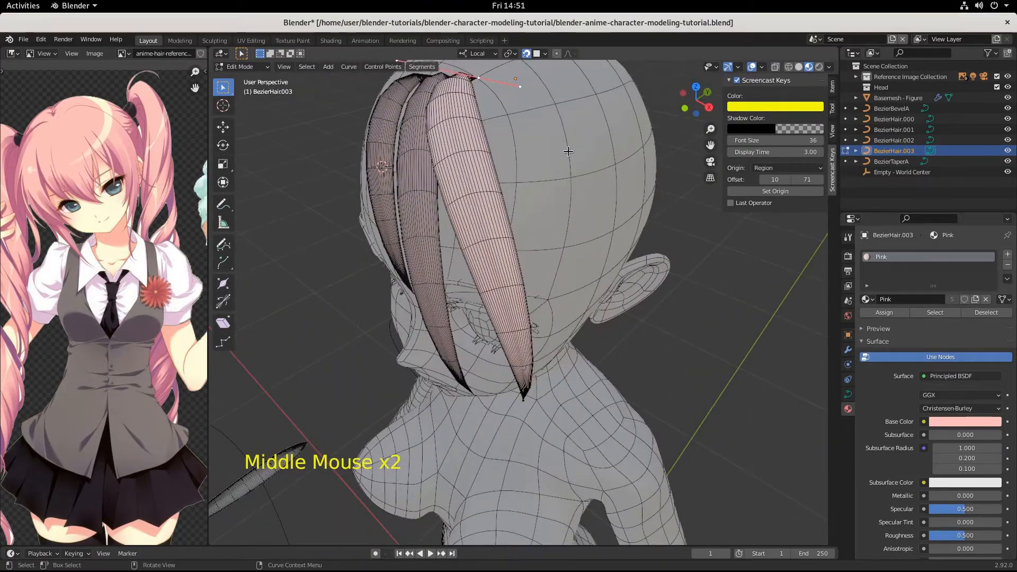
pyautogui.press('r')
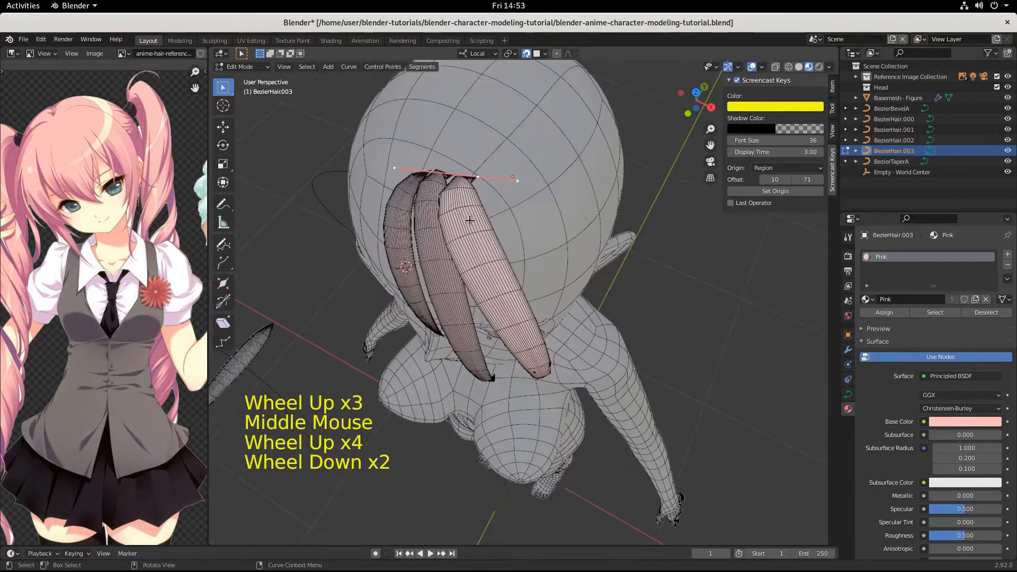
# Move the control point at the strand's tip inward next to the neighbouring strand and forward to the front of the face
pyautogui.moveTo(592, 339); pyautogui.dragTo(575, 382, button='middle')
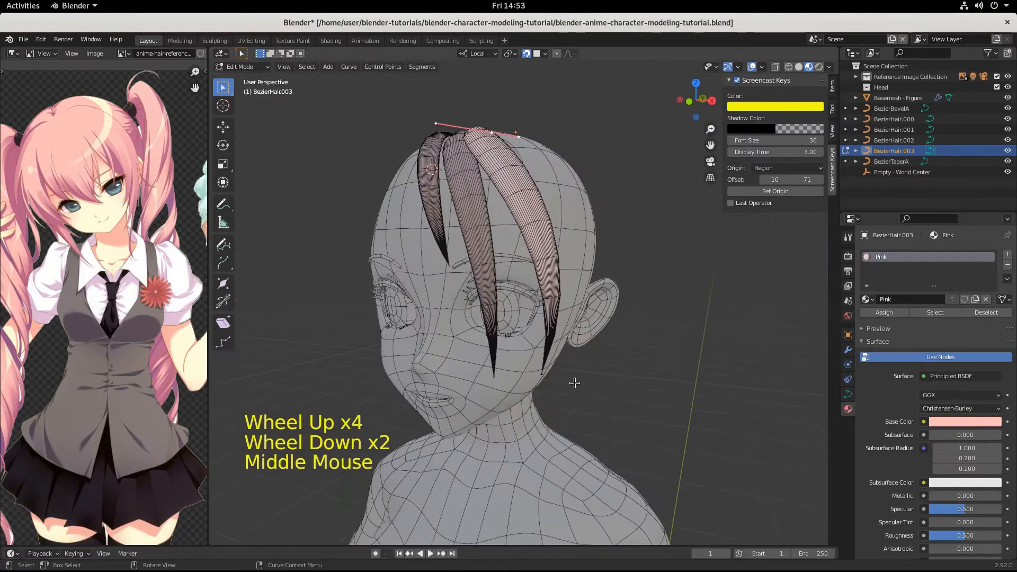
pyautogui.click(543, 373)
pyautogui.press('g')
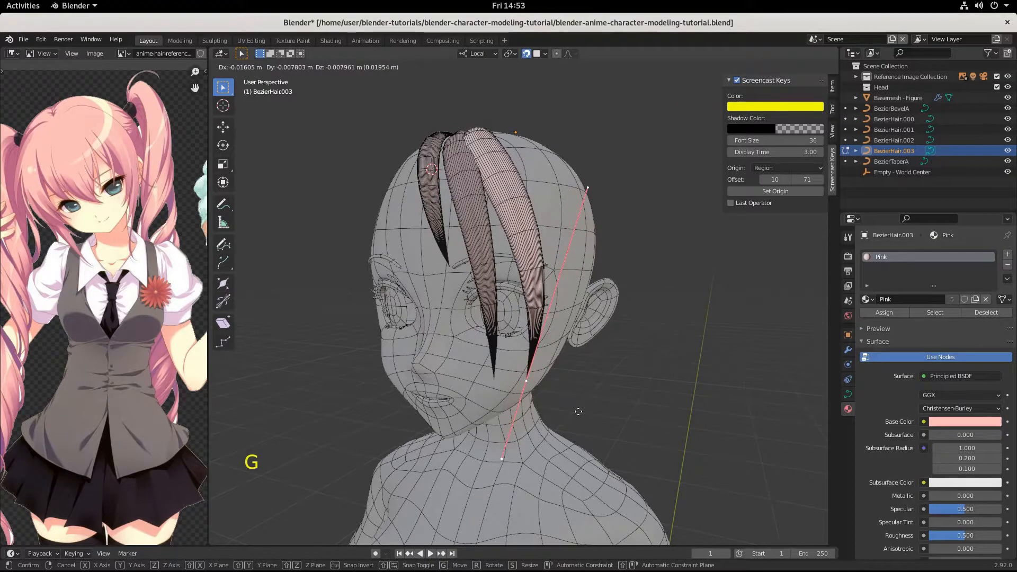
pyautogui.click(601, 415)
pyautogui.moveTo(646, 431); pyautogui.dragTo(552, 420, button='middle')
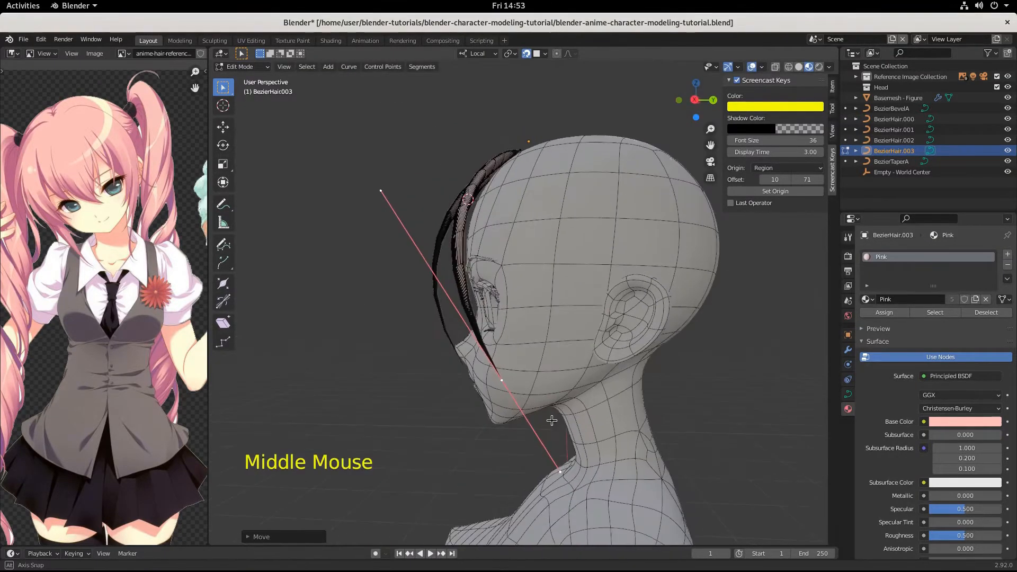
pyautogui.press('g')
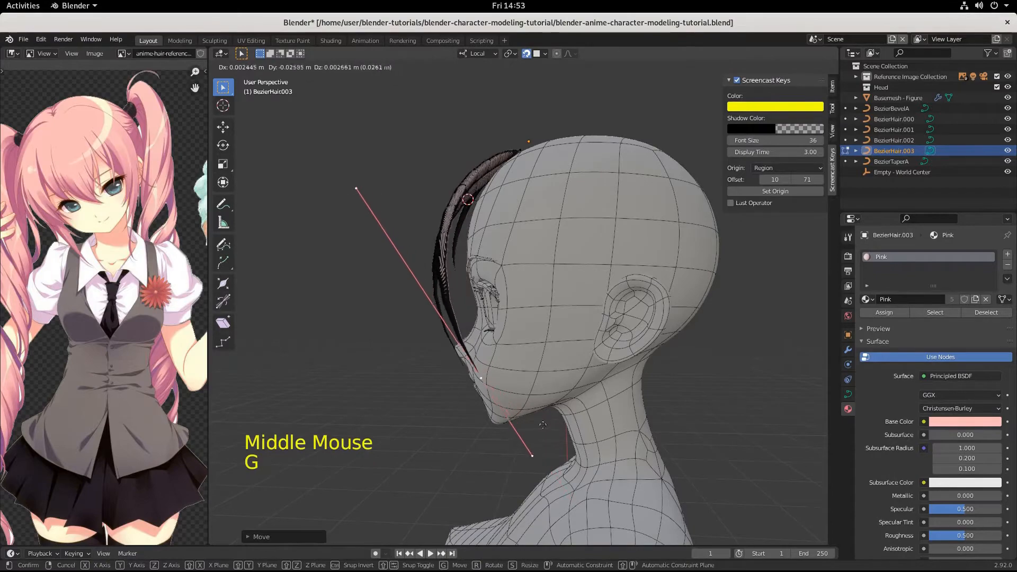
pyautogui.click(542, 419)
pyautogui.moveTo(567, 421); pyautogui.dragTo(682, 422, button='middle')
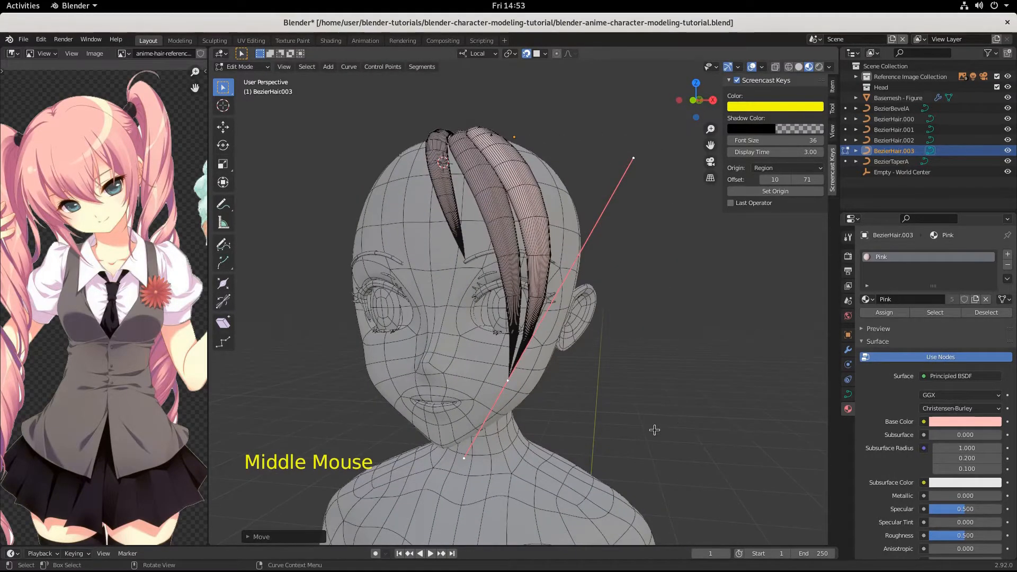
# Move the new strand's tip control point outward along local X by about 0.02 m
pyautogui.press('g')
pyautogui.press('x')
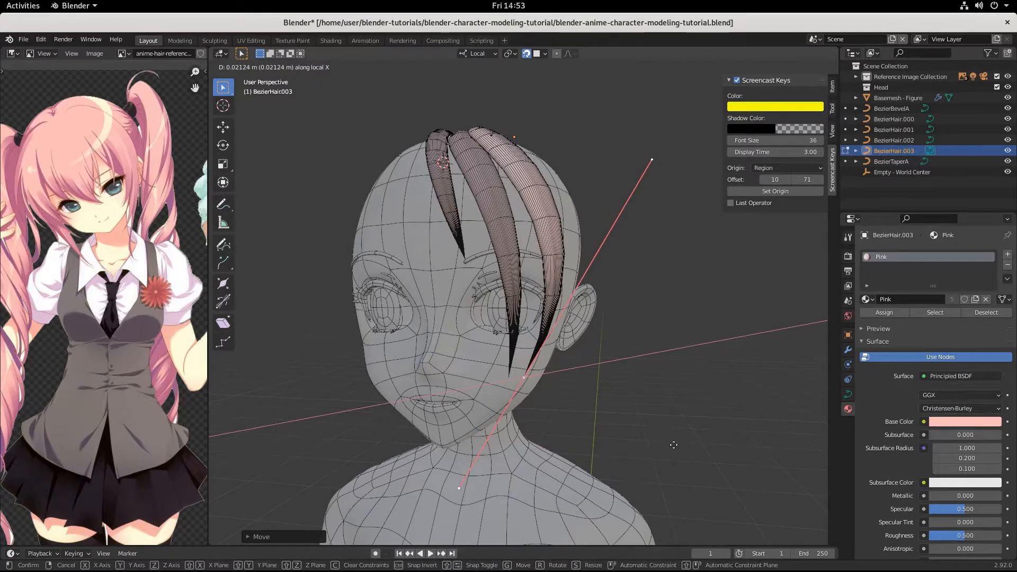
pyautogui.click(673, 444)
pyautogui.scroll(-2, 683, 430)
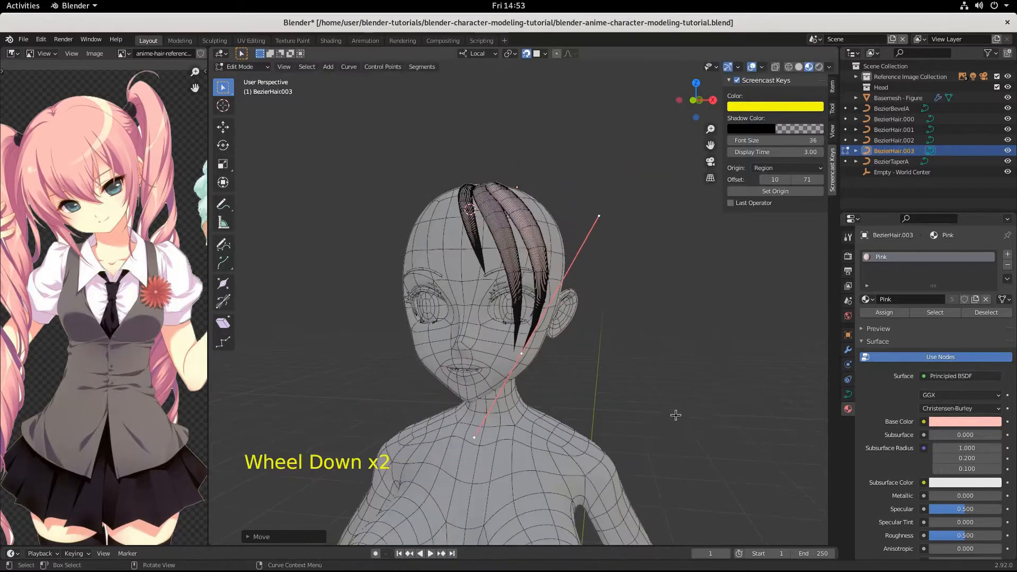
pyautogui.moveTo(683, 430); pyautogui.dragTo(653, 433, button='middle')
pyautogui.click(654, 434)
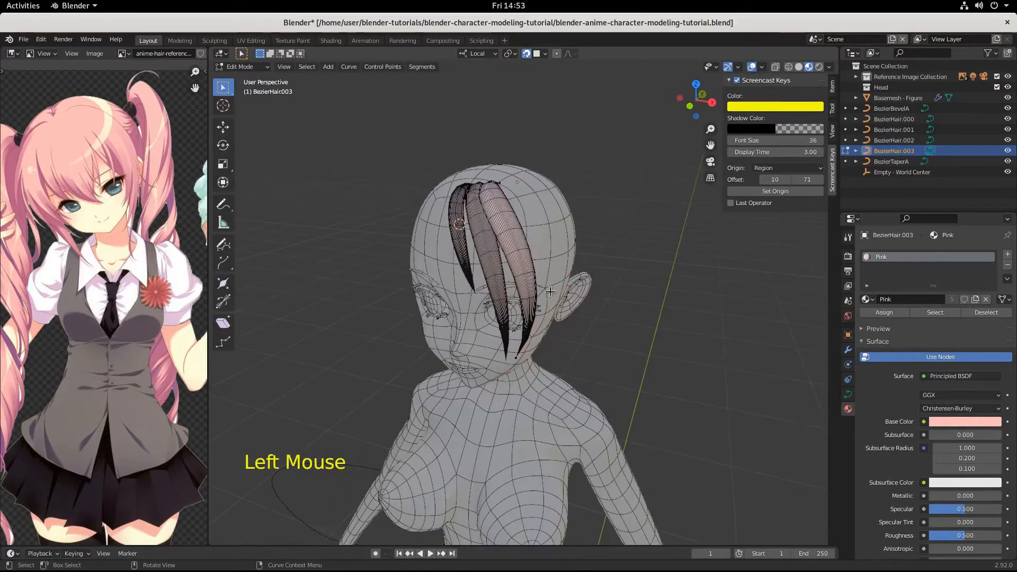
# Leave curve editing and widen the outer strand by scaling it along its local X axis by about 1.24
pyautogui.press('Tab')
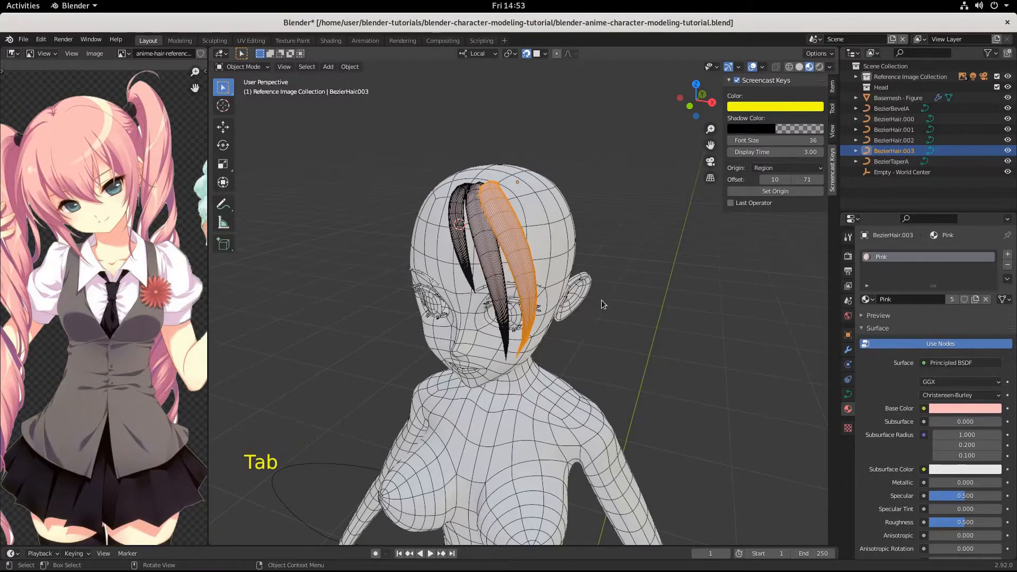
pyautogui.press('s')
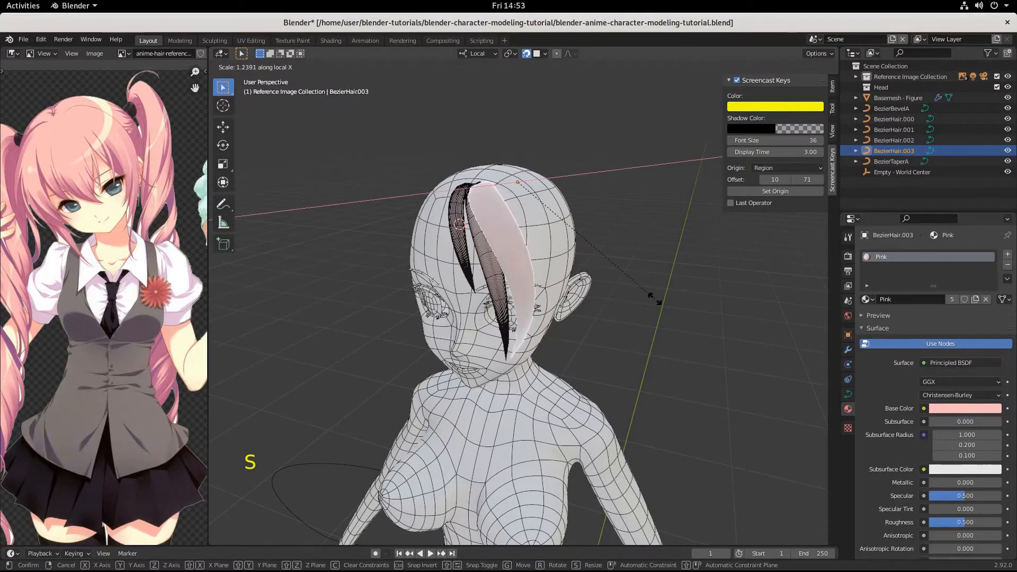
pyautogui.click(655, 300)
pyautogui.moveTo(618, 328); pyautogui.dragTo(634, 300, button='middle')
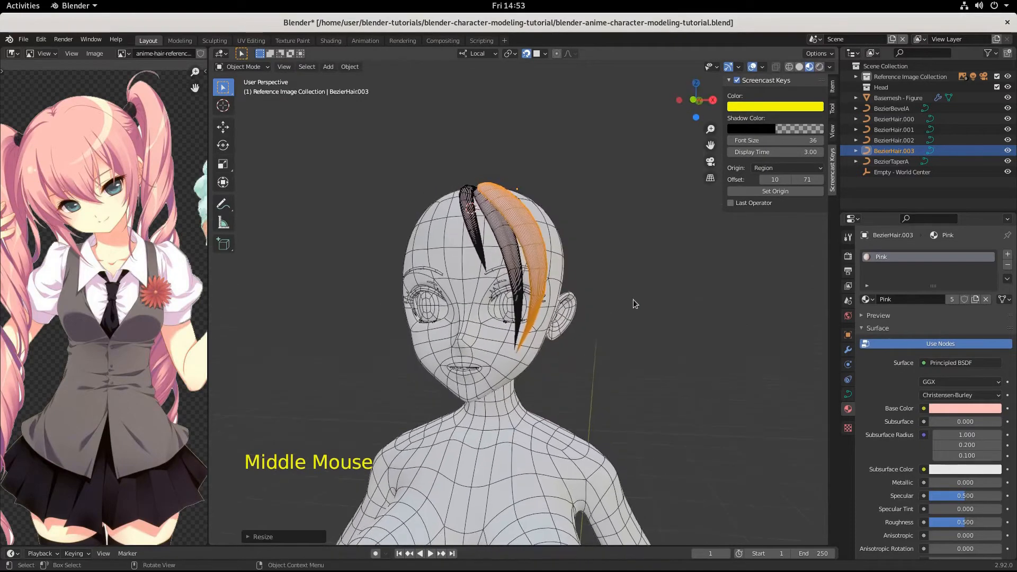
# Open the middle strand's curve for editing, rotate its tip control point about 8° and move it slightly toward the nose
pyautogui.click(518, 310)
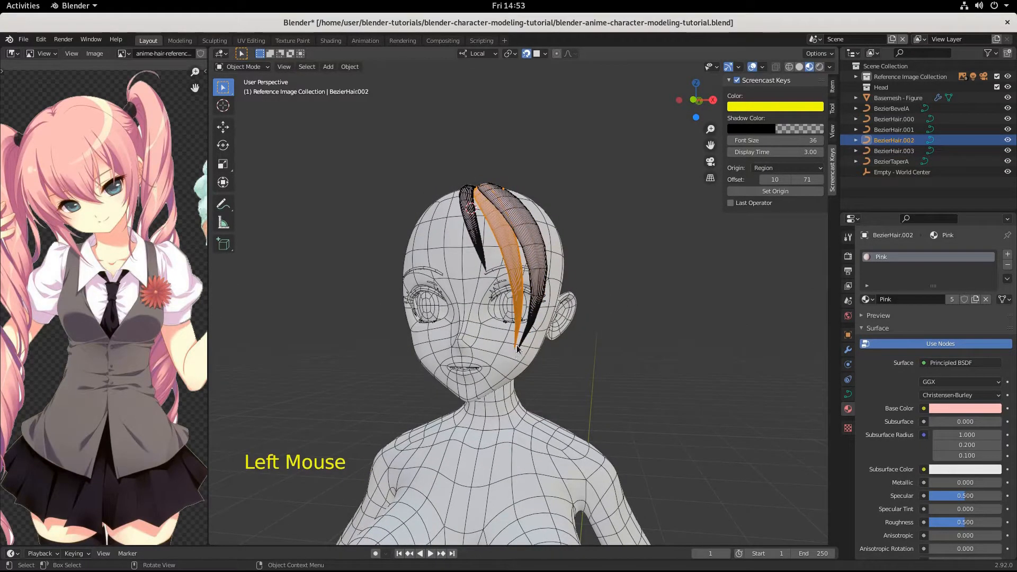
pyautogui.press('Tab')
pyautogui.click(634, 428)
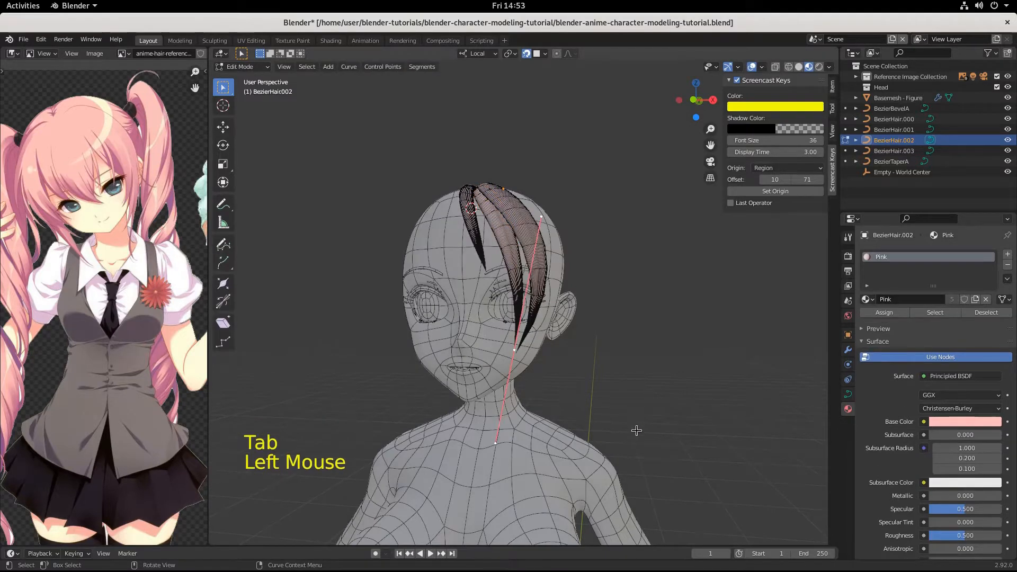
pyautogui.press('r')
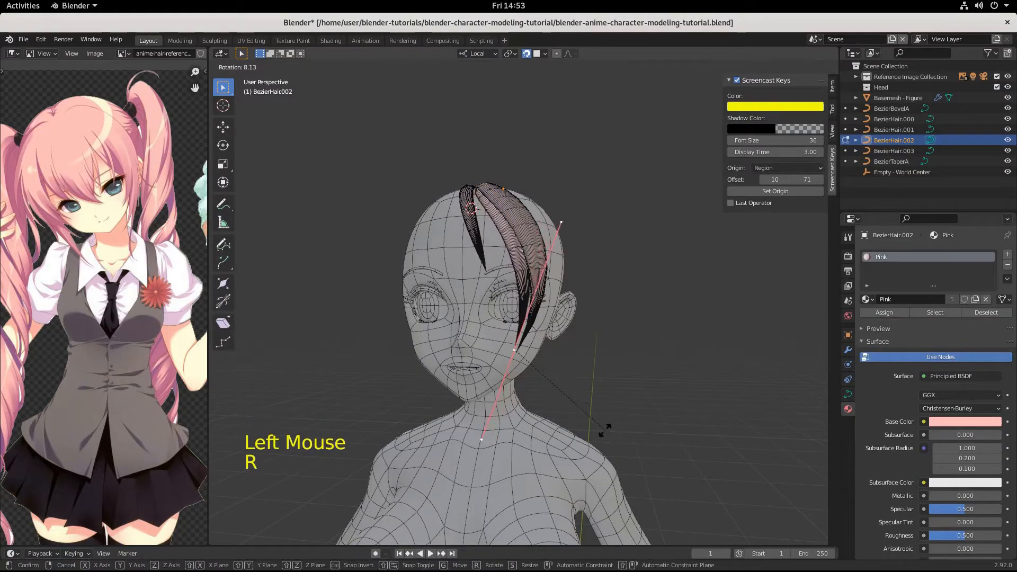
pyautogui.click(608, 430)
pyautogui.press('g')
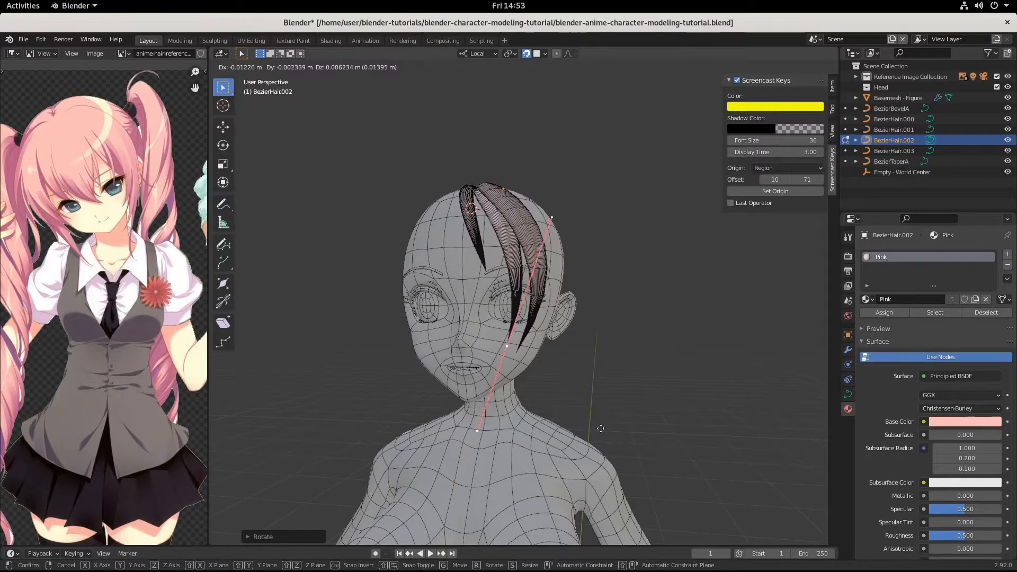
pyautogui.click(601, 429)
# Examine the middle strand's curve against the face from the side and from a front angle
pyautogui.moveTo(623, 399); pyautogui.dragTo(496, 226, button='middle')
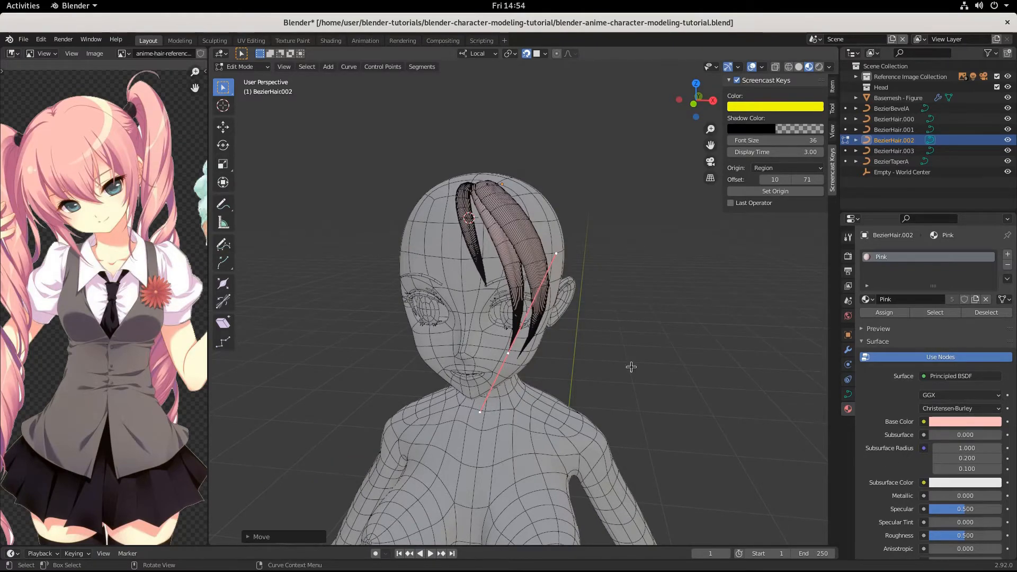
pyautogui.moveTo(631, 366); pyautogui.dragTo(471, 387, button='middle')
pyautogui.scroll(3, 513, 359)
pyautogui.click(471, 433)
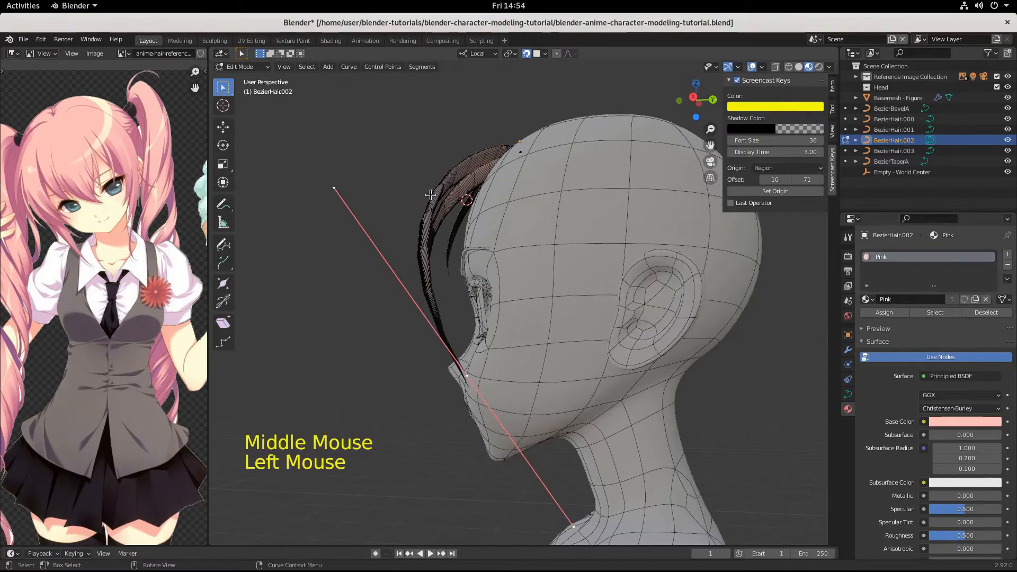
pyautogui.click(411, 222)
pyautogui.moveTo(508, 335); pyautogui.dragTo(495, 360, button='middle')
pyautogui.click(496, 359)
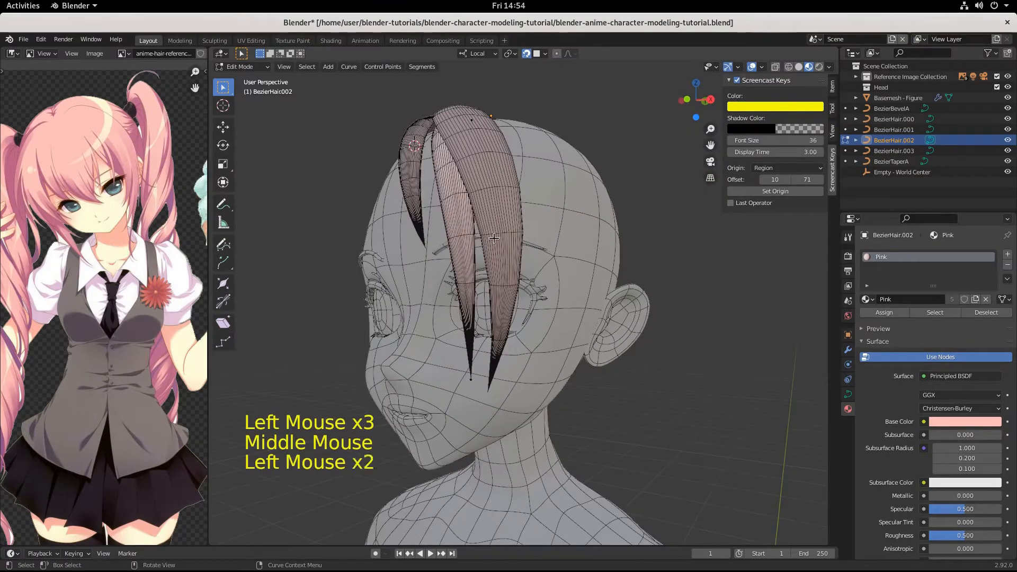
# Edit the outer strand's curve, moving its tip control point forward and scaling that point's handles to about 0.9
pyautogui.press('Tab')
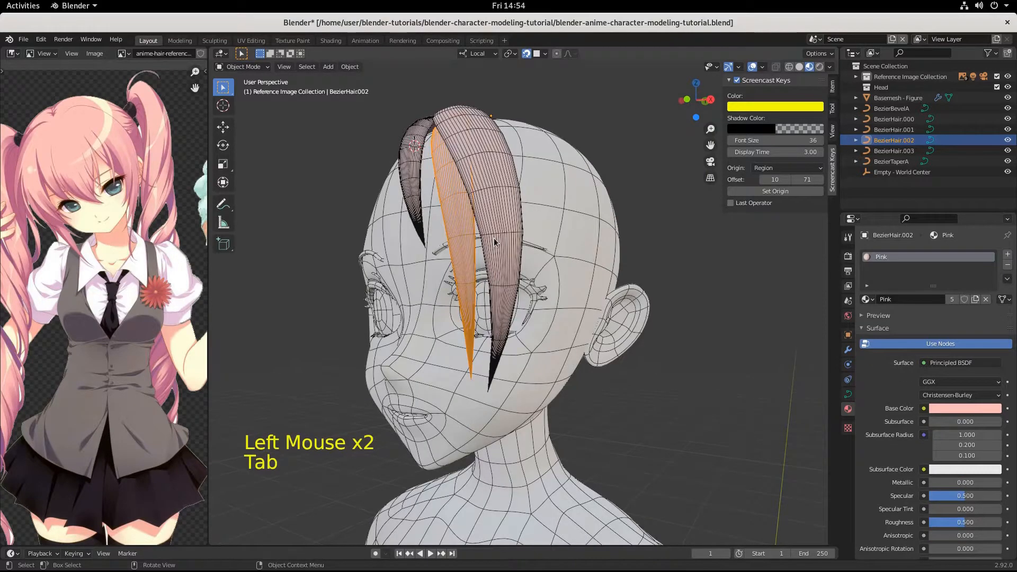
pyautogui.click(494, 238)
pyautogui.moveTo(519, 436); pyautogui.dragTo(539, 429, button='middle')
pyautogui.press('Tab')
pyautogui.click(473, 386)
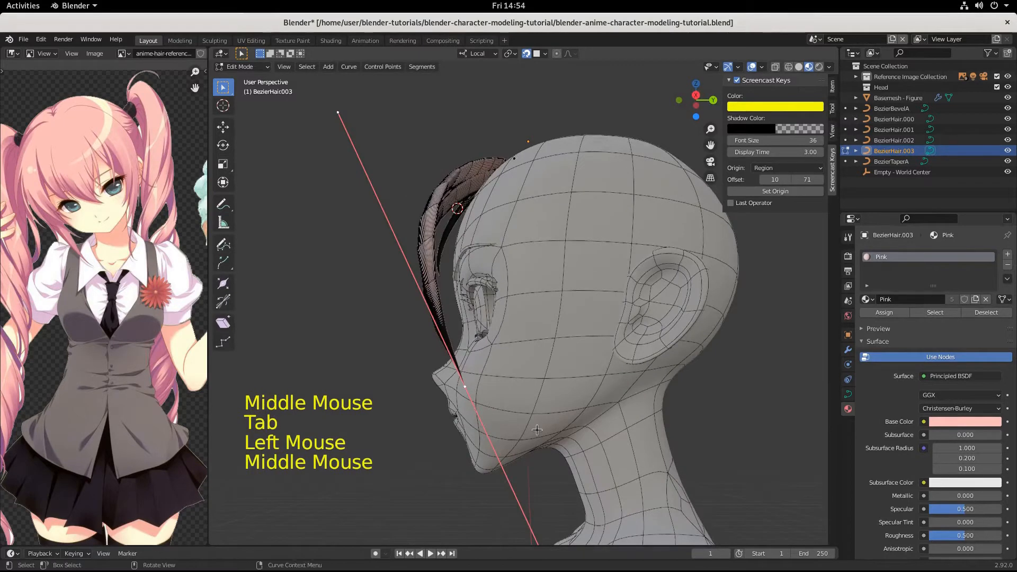
pyautogui.press('g')
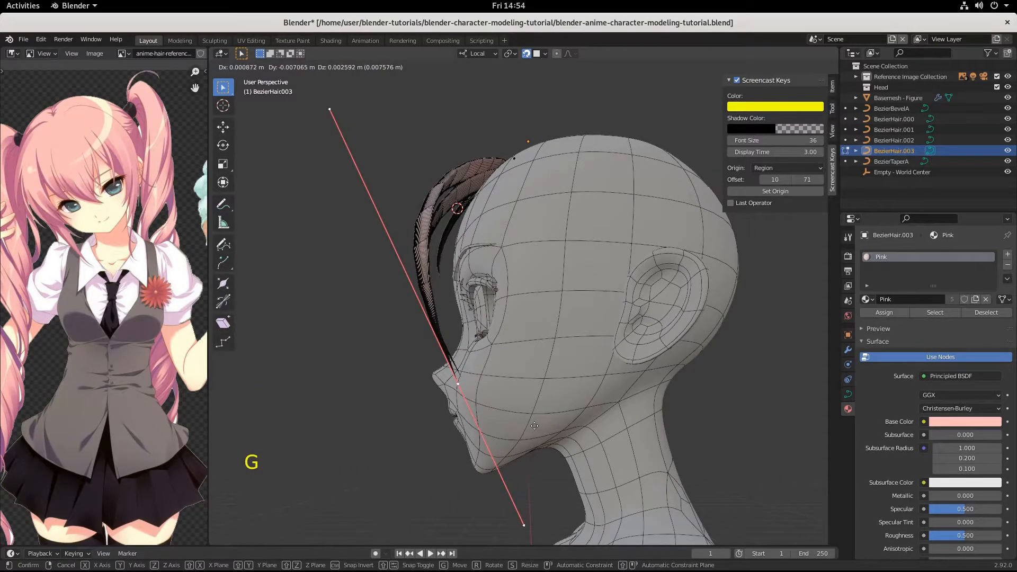
pyautogui.click(535, 426)
pyautogui.press('s')
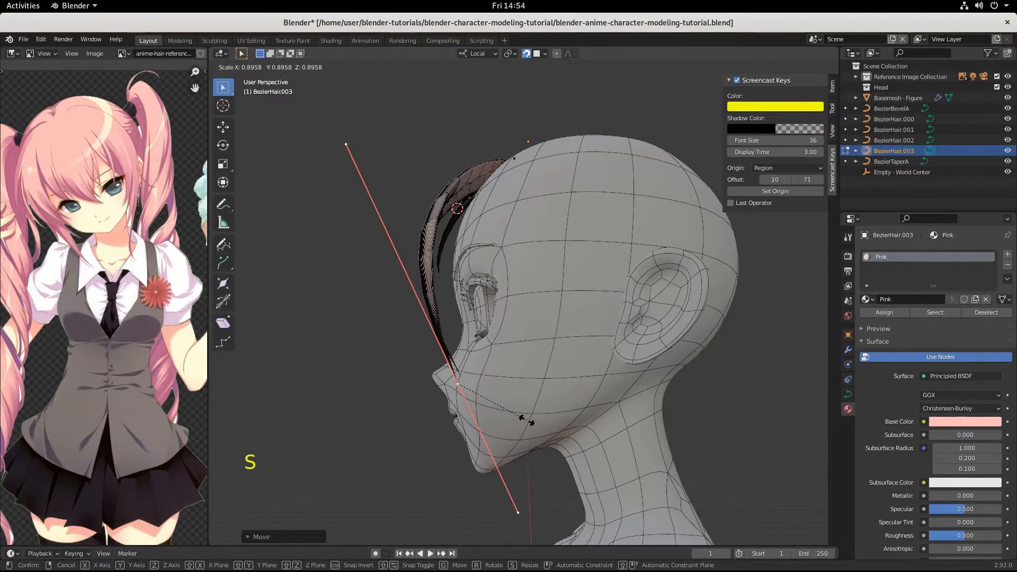
pyautogui.click(527, 421)
# Move the outer strand's tip control point outward along local X by about 0.04 m, away from the middle strand
pyautogui.moveTo(527, 421); pyautogui.dragTo(622, 303, button='middle')
pyautogui.scroll(-2, 630, 466)
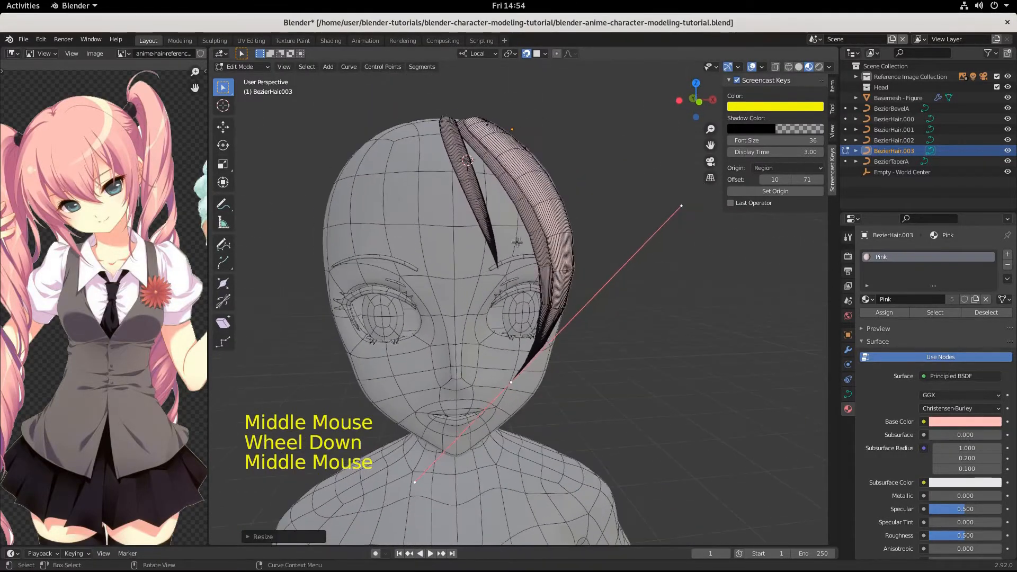
pyautogui.moveTo(516, 241); pyautogui.dragTo(520, 286, button='middle')
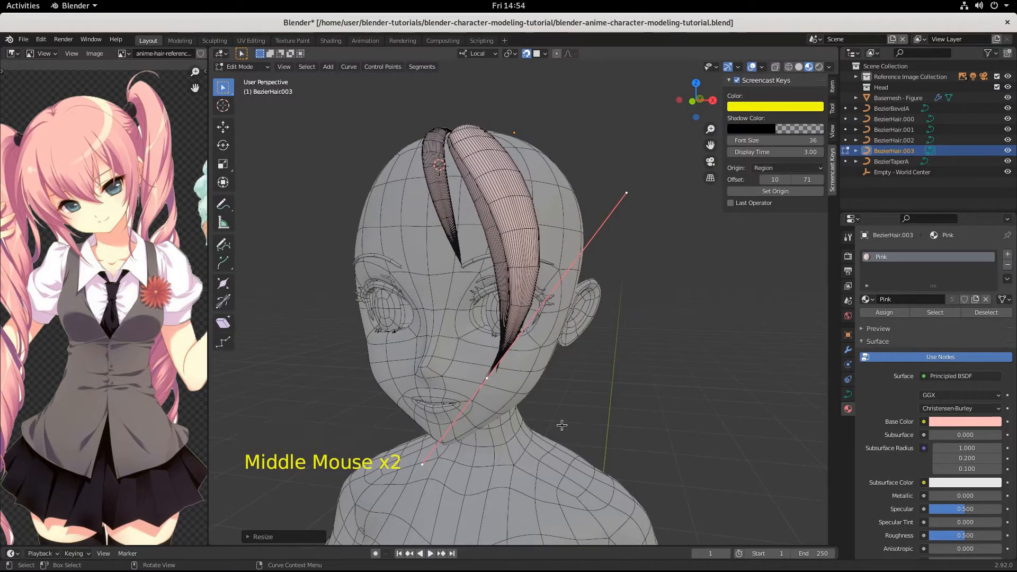
pyautogui.press('g')
pyautogui.press('x')
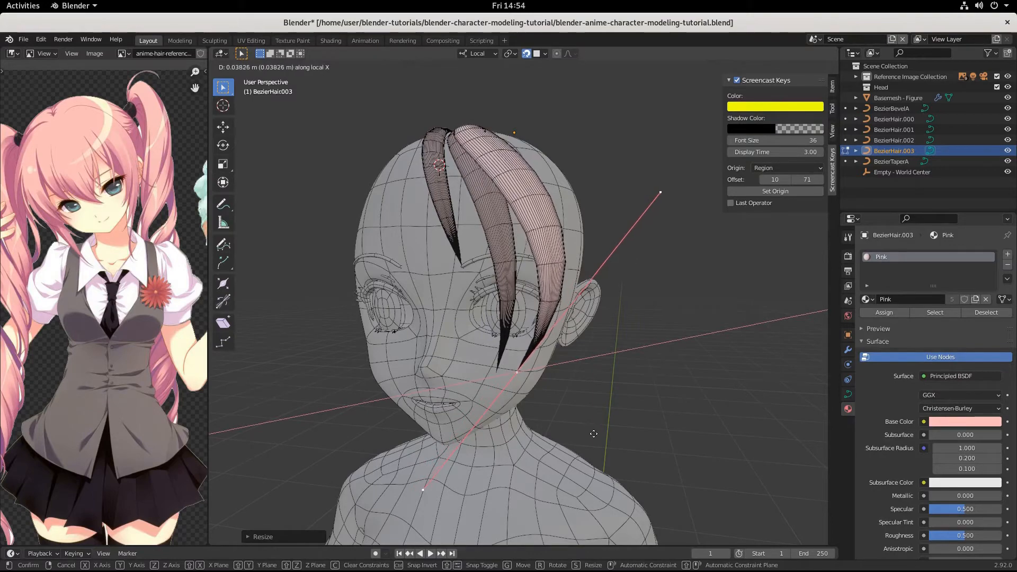
pyautogui.click(604, 431)
# Lower the outer strand's tip control point so the strand reaches further down the cheek
pyautogui.scroll(-2, 607, 429)
pyautogui.moveTo(607, 430)
pyautogui.mouseDown(button='middle')
pyautogui.moveTo(638, 412)
pyautogui.moveTo(622, 418)
pyautogui.mouseUp(button='middle')
pyautogui.press('g')
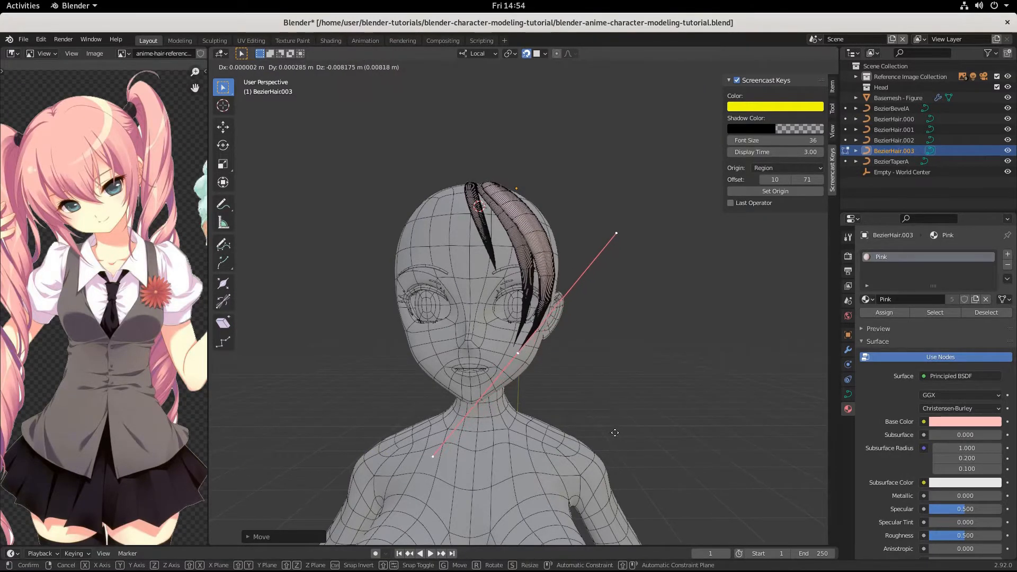
pyautogui.click(614, 432)
pyautogui.moveTo(614, 432); pyautogui.dragTo(490, 179, button='middle')
pyautogui.press('g')
pyautogui.click(625, 411)
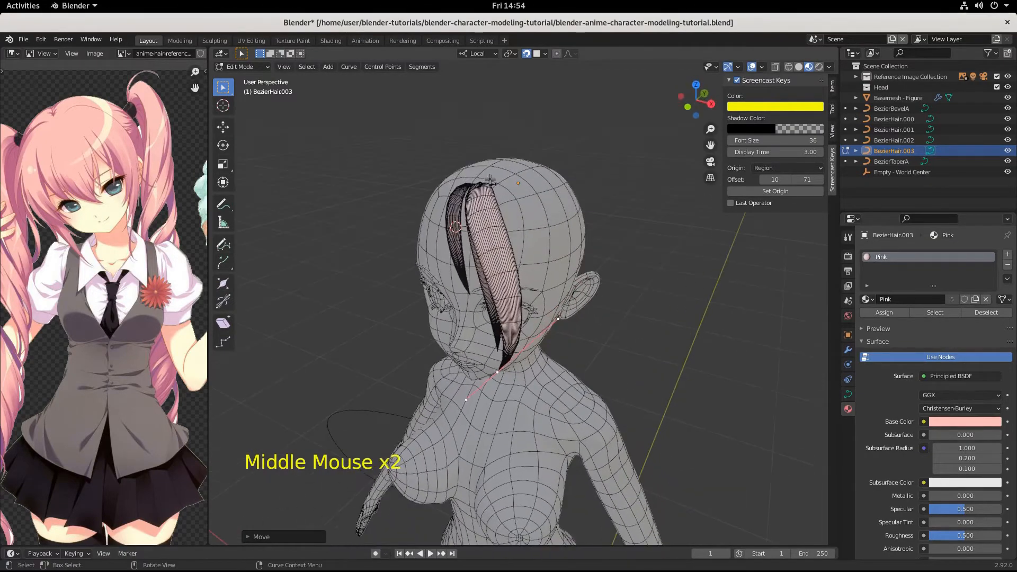
# Move the outer strand's root control point outward and back across the scalp by about 0.04 m
pyautogui.click(496, 179)
pyautogui.press('g')
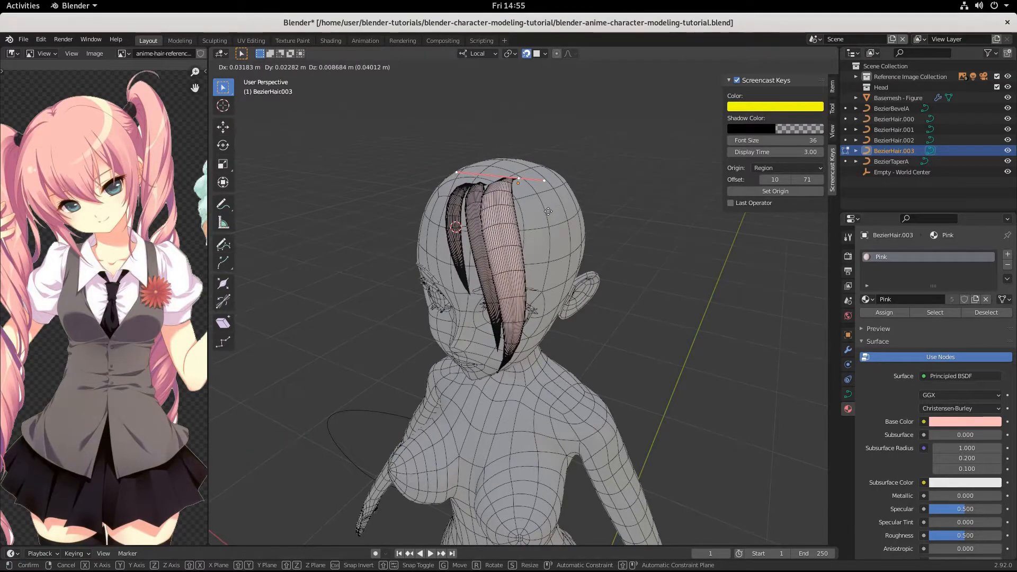
pyautogui.click(546, 211)
# Scale the root control point's handles to about 0.6 and move the point back toward the middle strand
pyautogui.moveTo(546, 211); pyautogui.dragTo(599, 263, button='middle')
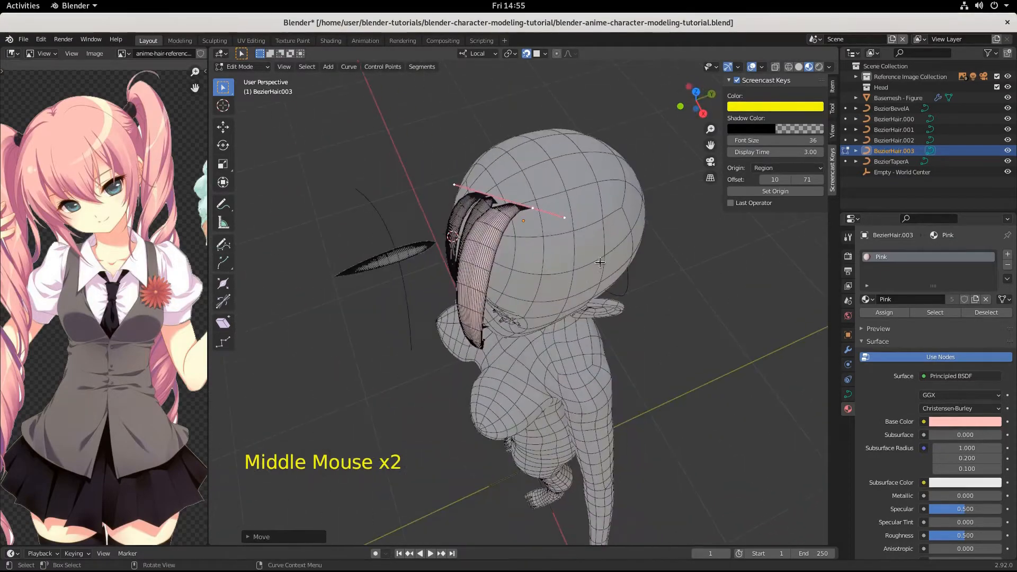
pyautogui.press('s')
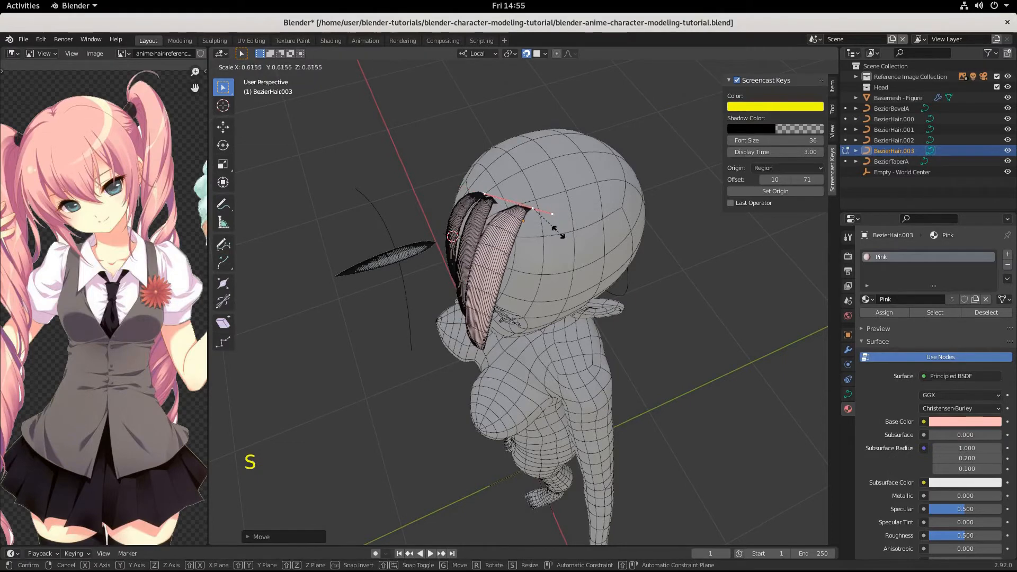
pyautogui.click(556, 232)
pyautogui.press('g')
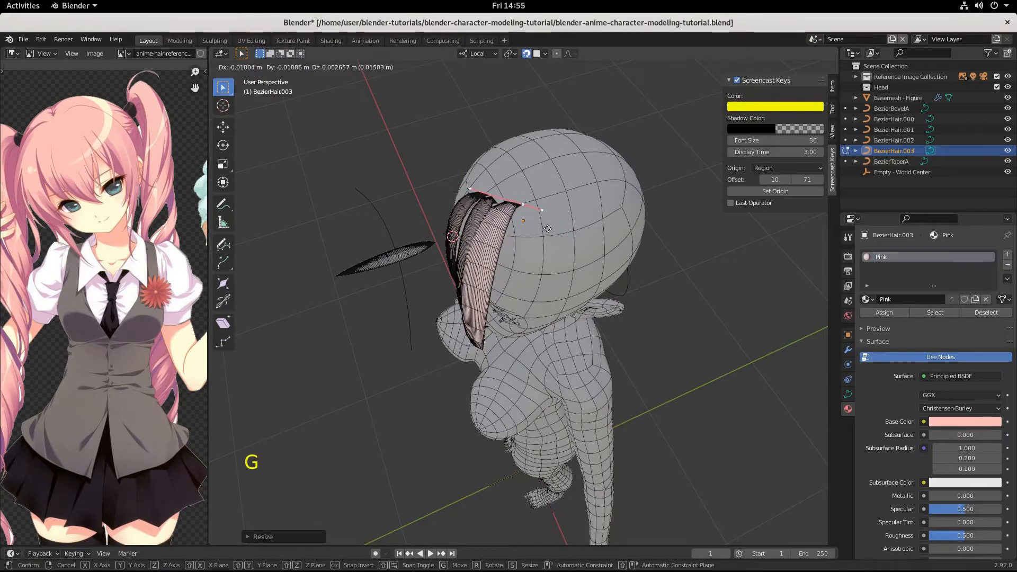
pyautogui.click(548, 229)
# Shift the outer strand's root control point slightly forward and up on the scalp, working from a side view
pyautogui.moveTo(548, 229); pyautogui.dragTo(612, 196, button='middle')
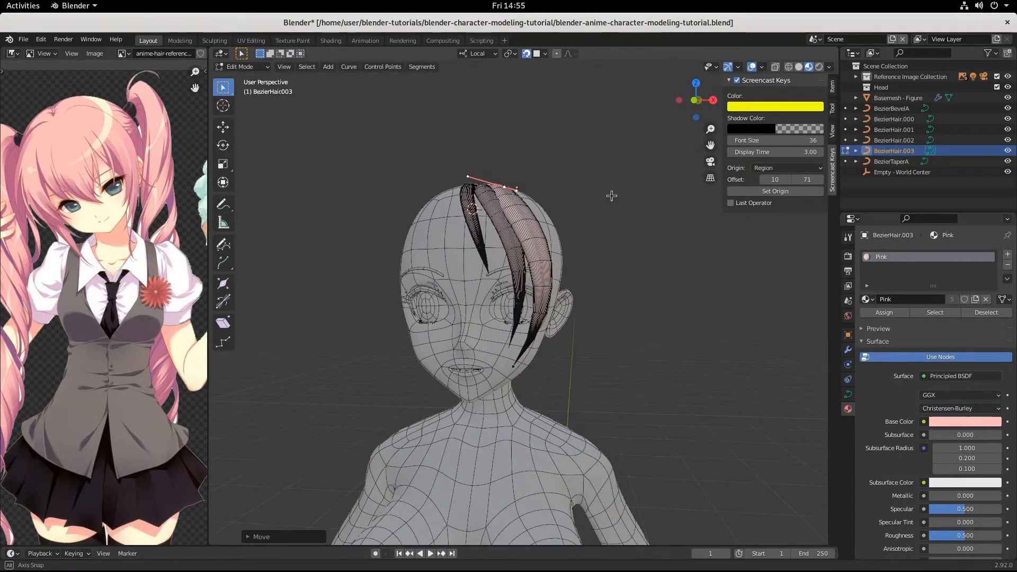
pyautogui.moveTo(569, 257); pyautogui.dragTo(537, 267, button='middle')
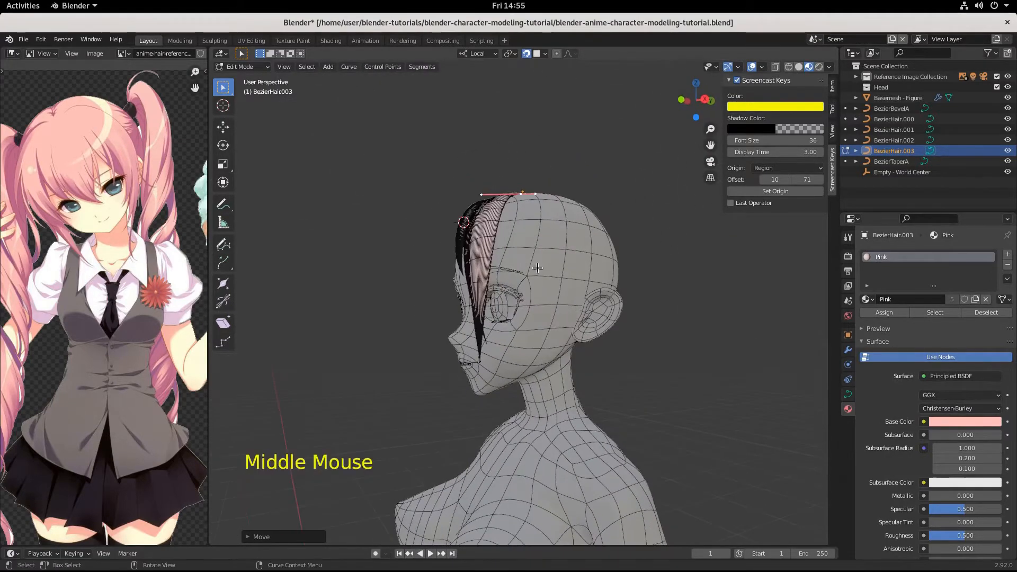
pyautogui.press('g')
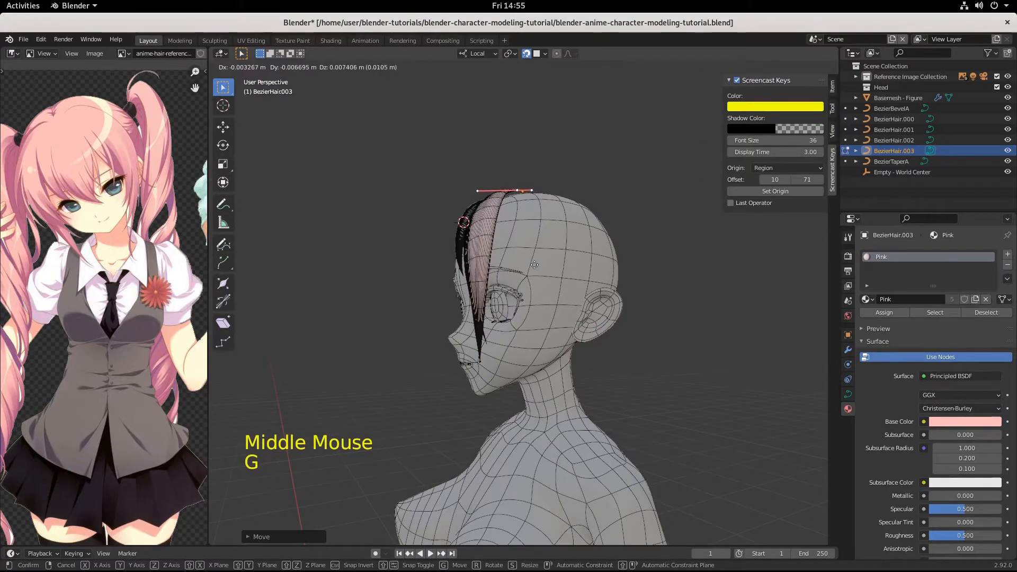
pyautogui.click(529, 269)
pyautogui.moveTo(529, 269); pyautogui.dragTo(524, 249, button='middle')
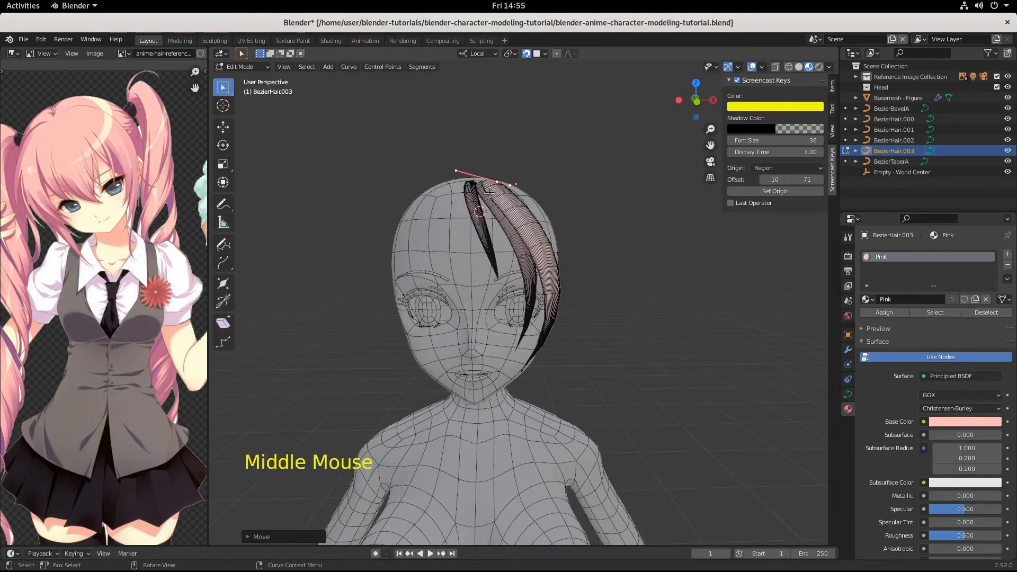
# Check the front hair strands from the front and save the Blender file
pyautogui.moveTo(461, 286); pyautogui.dragTo(466, 318, button='middle')
pyautogui.scroll(-2, 466, 318)
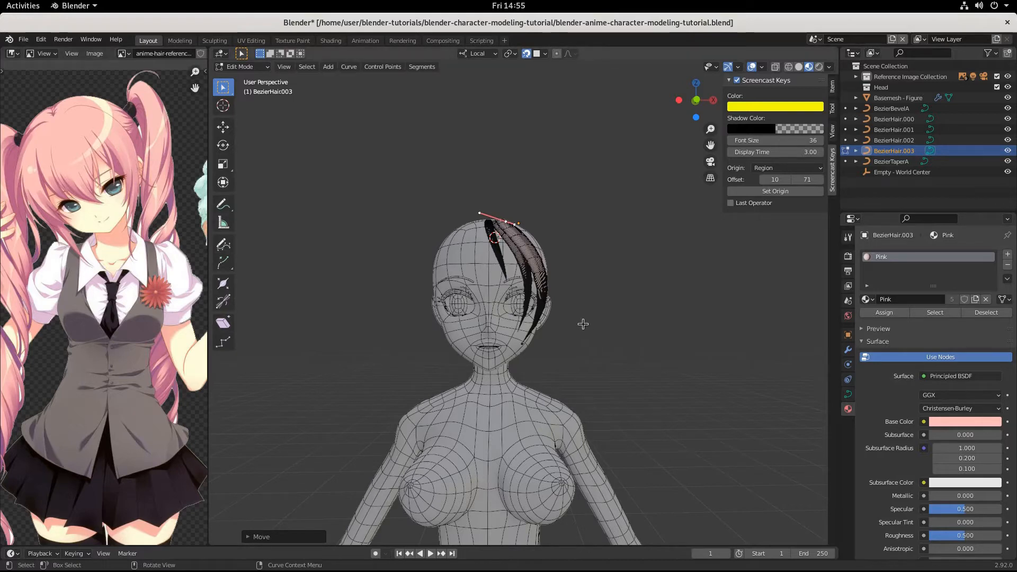
pyautogui.hotkey('ctrl', 's')
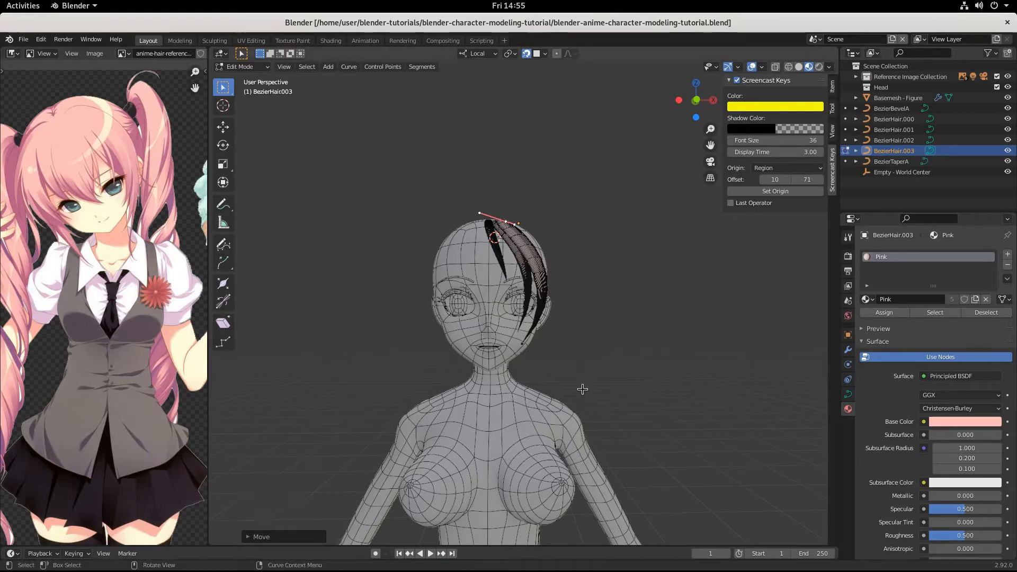
# Return to Object Mode and select the outermost front hair strand
pyautogui.scroll(3, 582, 389)
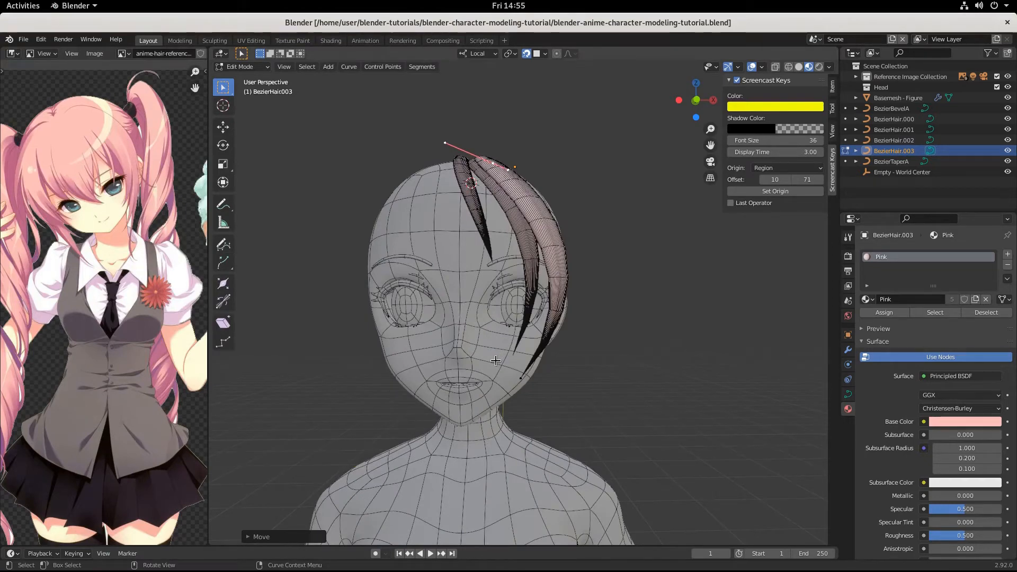
pyautogui.moveTo(495, 361); pyautogui.dragTo(546, 456, button='middle')
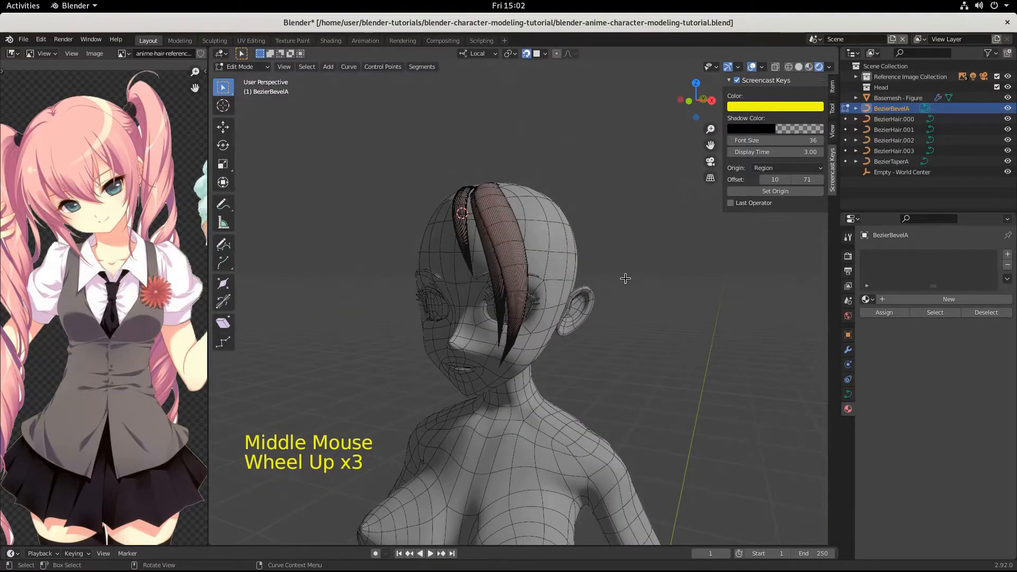
pyautogui.press('Tab')
pyautogui.click(513, 263)
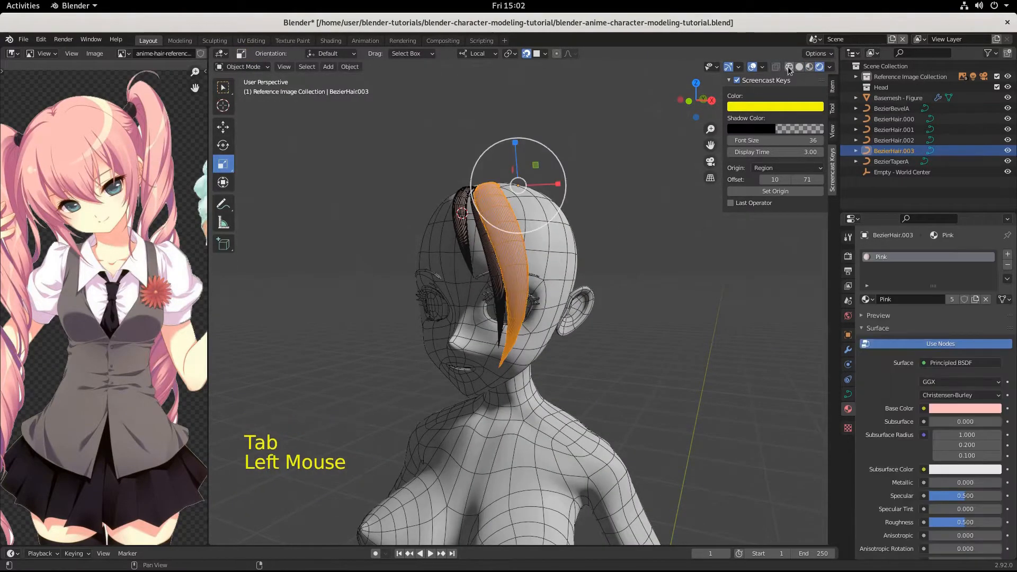
# Switch the 3D viewport to Material Preview shading and change the active tool from Scale to a selection tool
pyautogui.scroll(6, 533, 325)
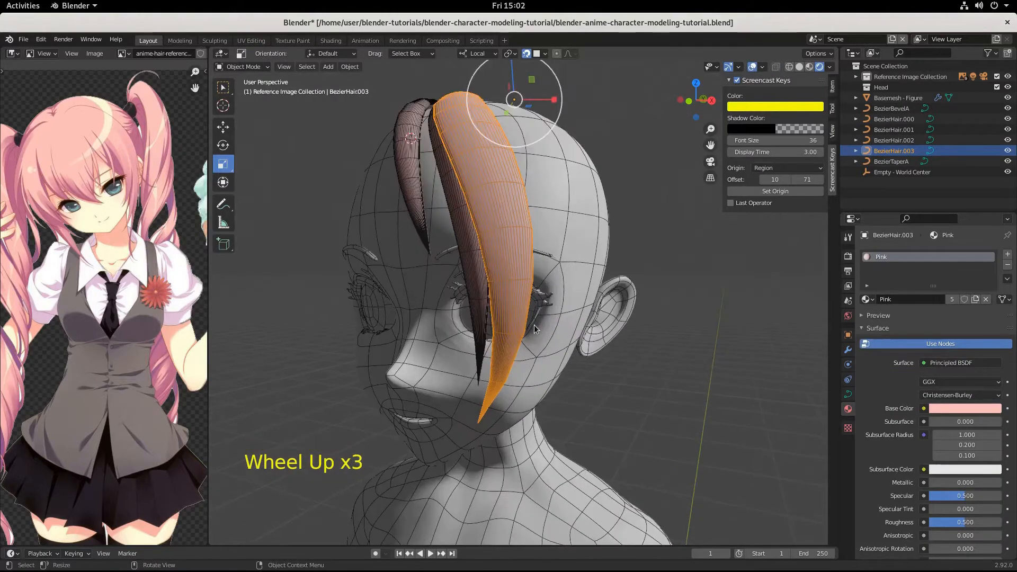
pyautogui.click(525, 307)
pyautogui.scroll(-5, 525, 306)
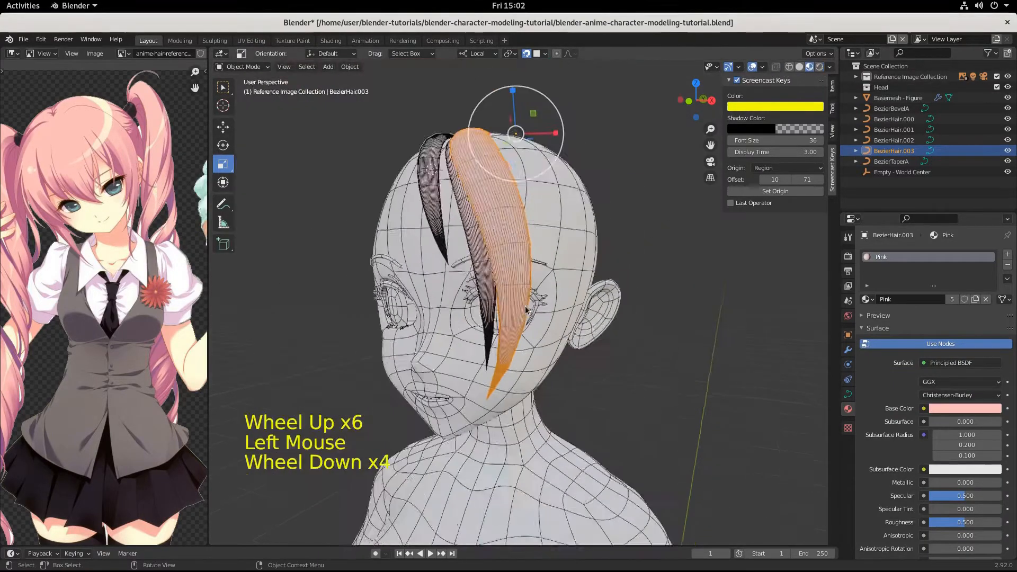
pyautogui.scroll(3, 533, 306)
pyautogui.scroll(-2, 534, 313)
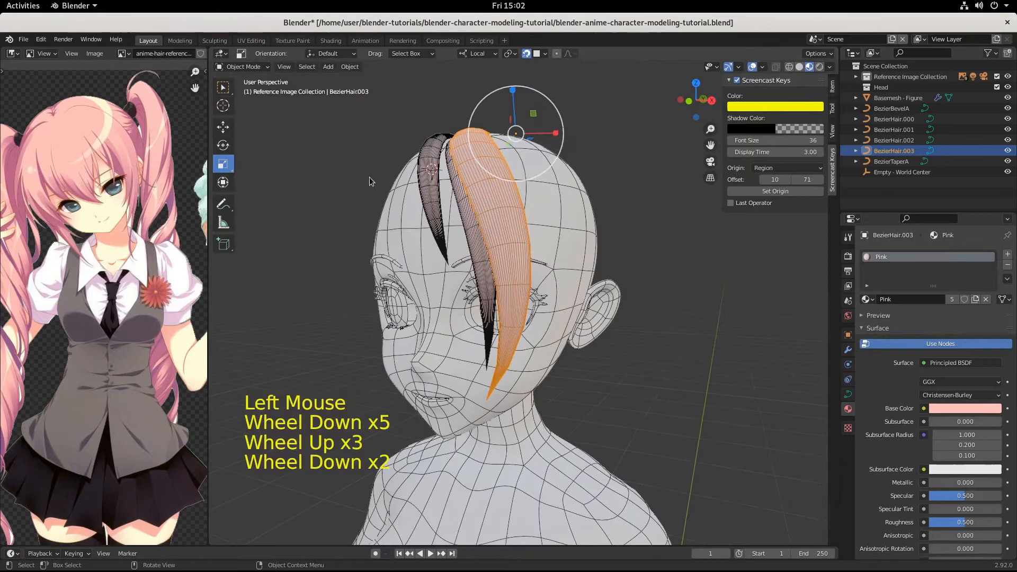
pyautogui.click(221, 84)
pyautogui.moveTo(221, 85); pyautogui.dragTo(269, 97)
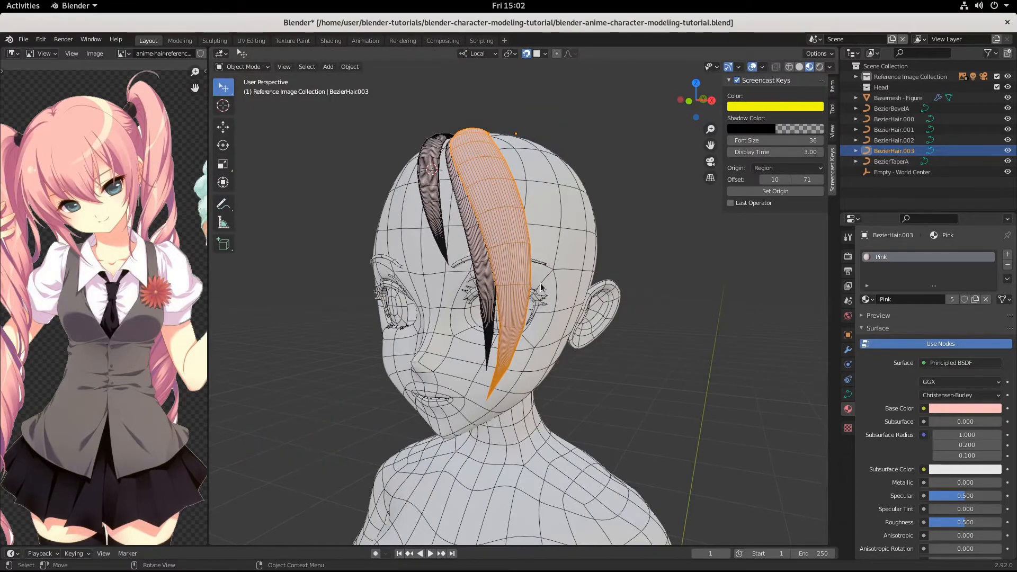
# Examine how the front hair strands lie against the face and head from several angles
pyautogui.moveTo(580, 313); pyautogui.dragTo(609, 306, button='middle')
pyautogui.scroll(-2, 577, 310)
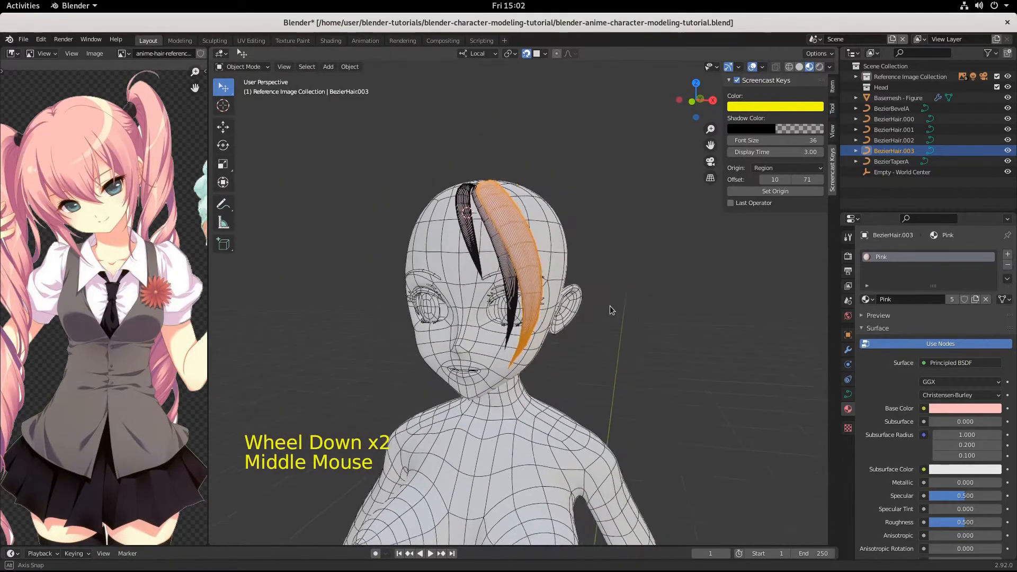
pyautogui.scroll(1, 523, 277)
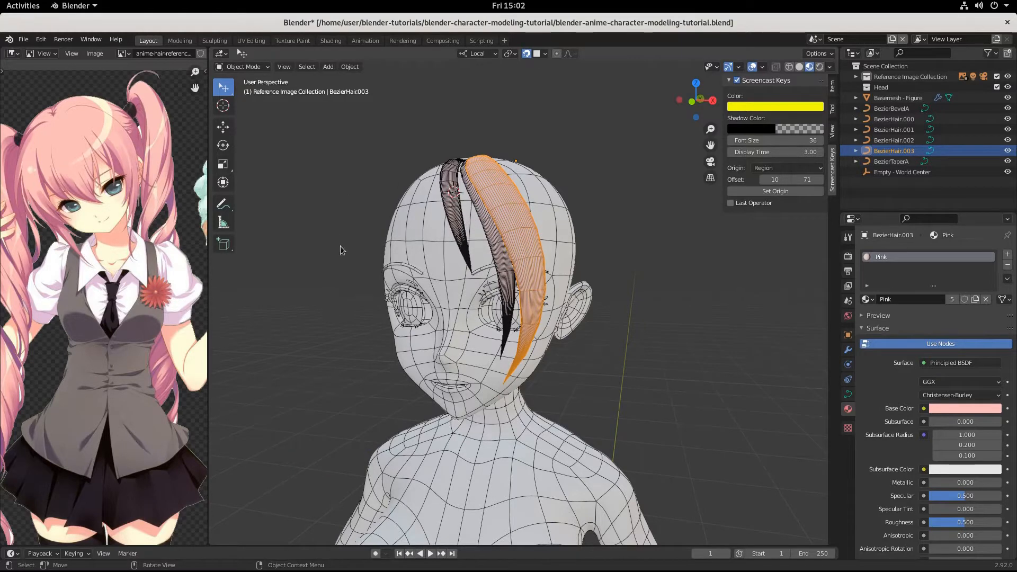
pyautogui.moveTo(532, 259); pyautogui.dragTo(606, 281, button='middle')
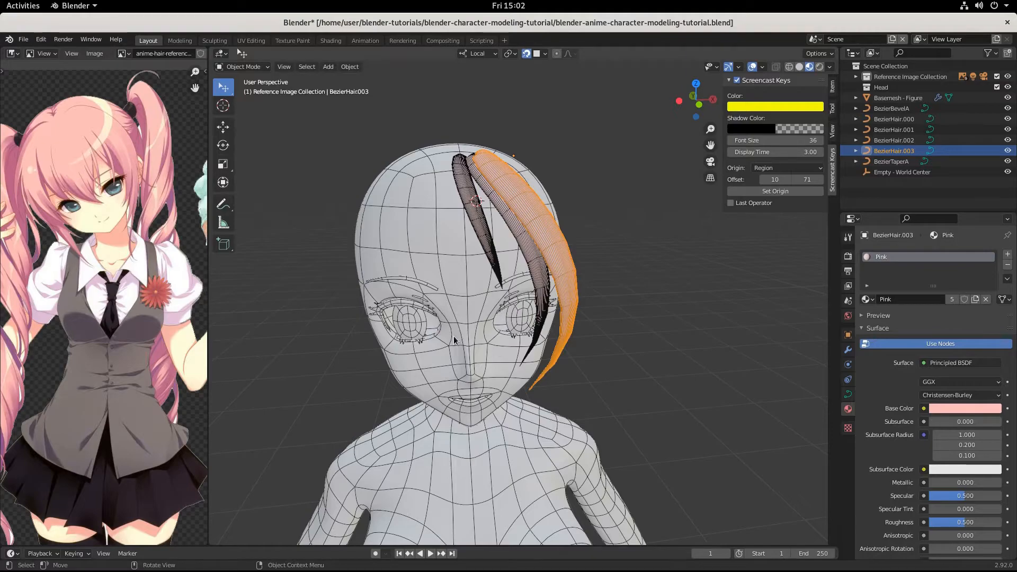
pyautogui.scroll(1, 453, 339)
pyautogui.scroll(-1, 455, 334)
pyautogui.moveTo(610, 262)
pyautogui.mouseDown(button='middle')
pyautogui.moveTo(558, 268)
pyautogui.moveTo(602, 279)
pyautogui.mouseUp(button='middle')
pyautogui.scroll(-4, 354, 338)
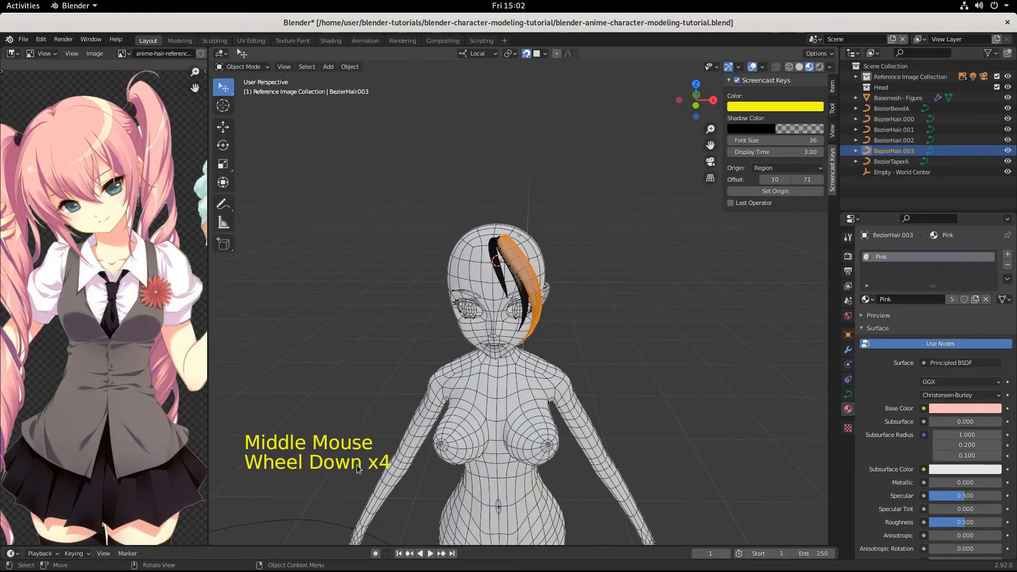
# Select the hair's bevel profile curve, BezierBevelA, lying beside the figure
pyautogui.keyDown('shift'); pyautogui.moveTo(357, 465); pyautogui.dragTo(392, 386, button='middle'); pyautogui.keyUp('shift')
pyautogui.click(392, 439)
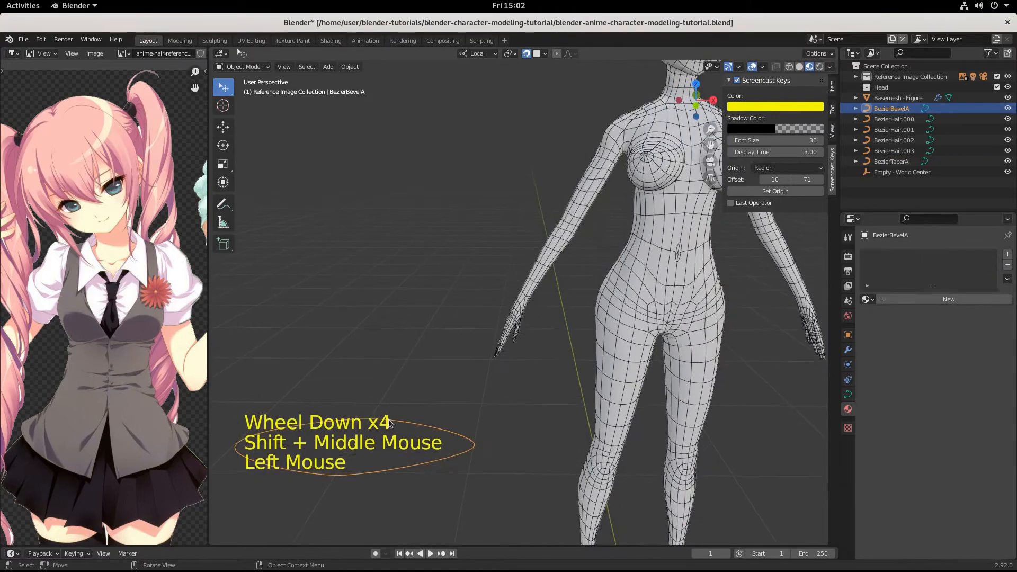
pyautogui.scroll(-3, 439, 448)
pyautogui.moveTo(437, 450); pyautogui.dragTo(426, 409, button='middle')
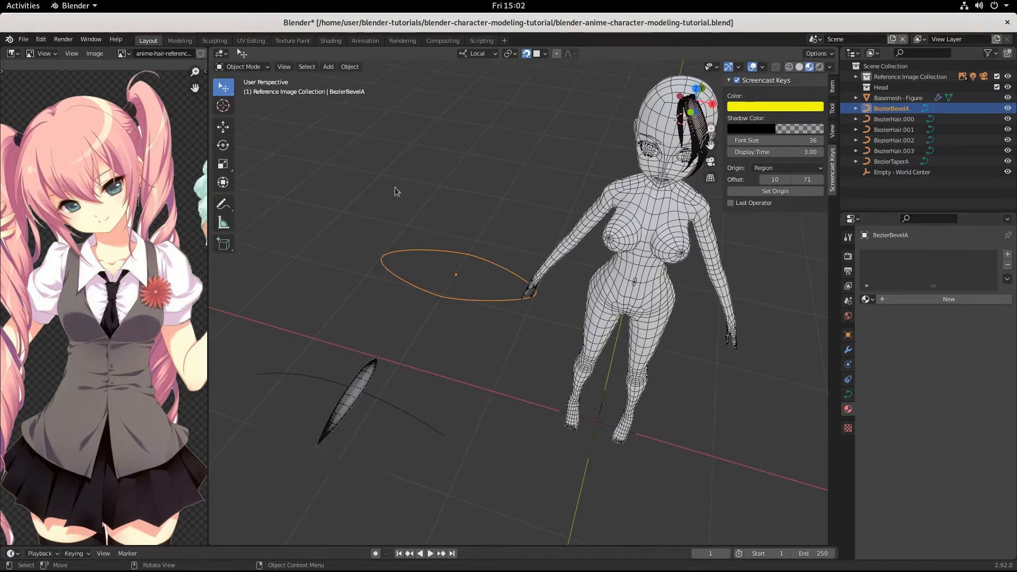
pyautogui.click(697, 127)
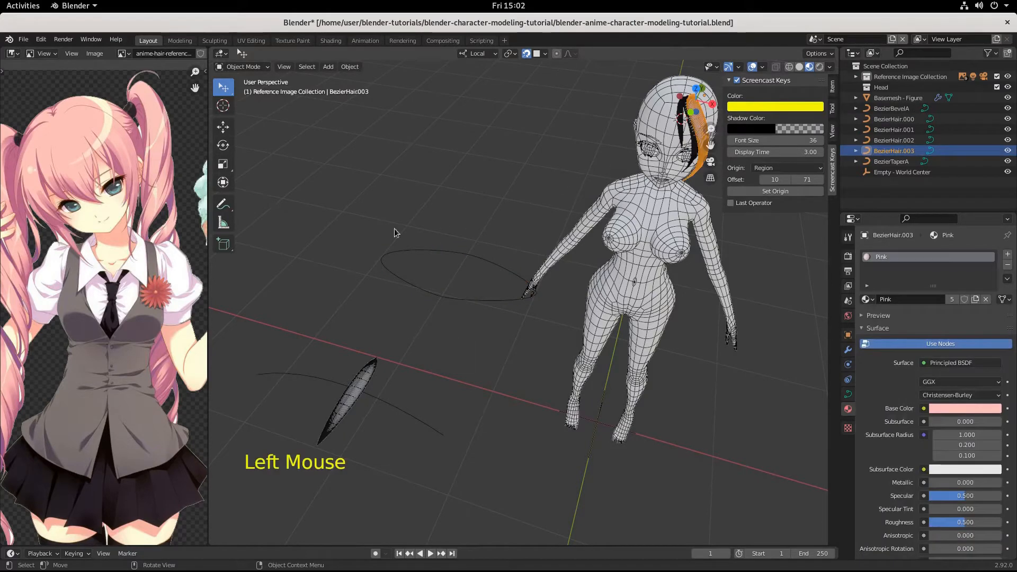
pyautogui.keyDown('shift'); pyautogui.moveTo(445, 328); pyautogui.dragTo(383, 363, button='middle'); pyautogui.keyUp('shift')
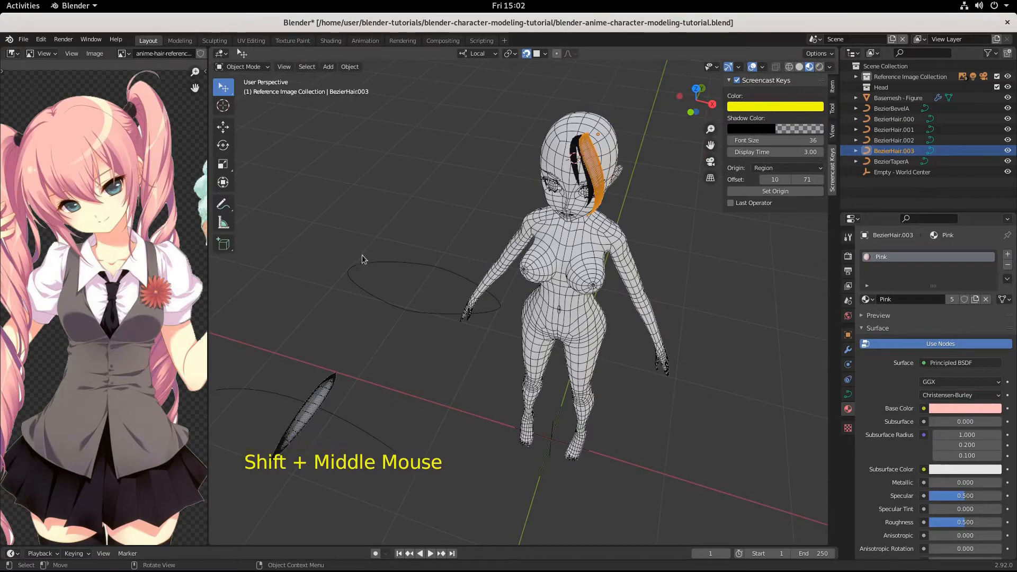
pyautogui.click(382, 263)
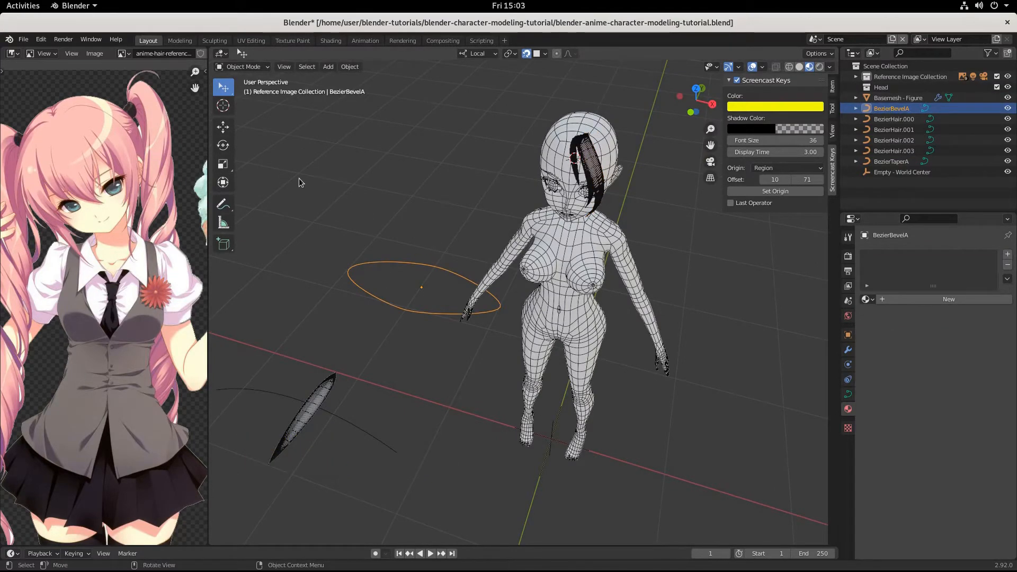
# Subdivide all segments of the bevel profile curve in Edit Mode
pyautogui.press('Tab')
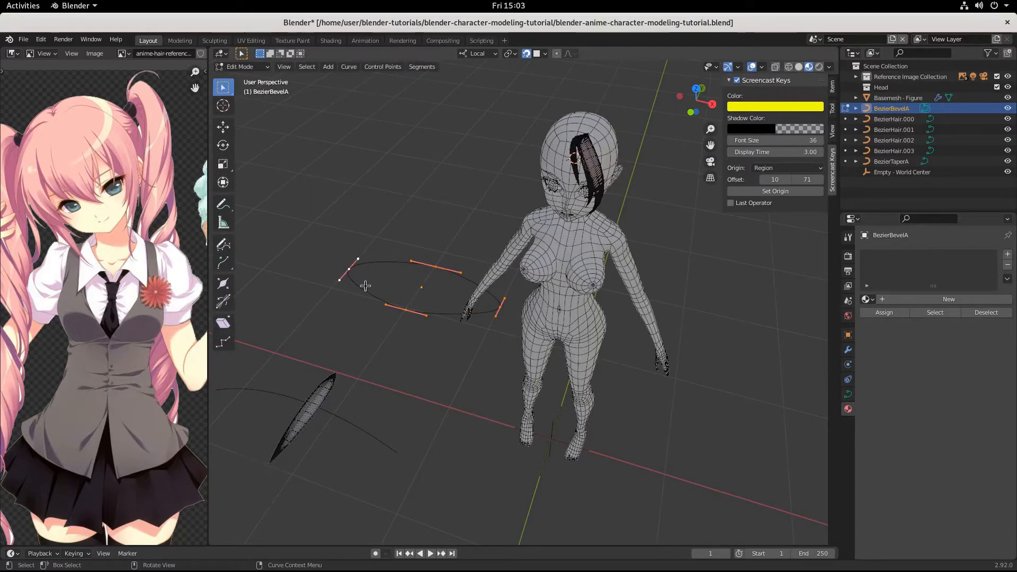
pyautogui.press('a')
pyautogui.rightClick(390, 321)
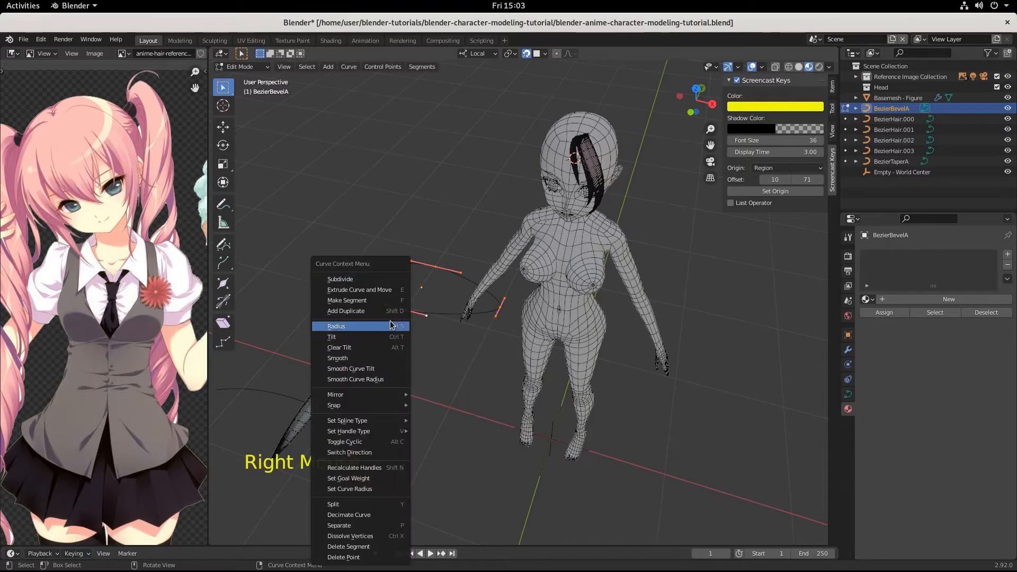
pyautogui.click(334, 279)
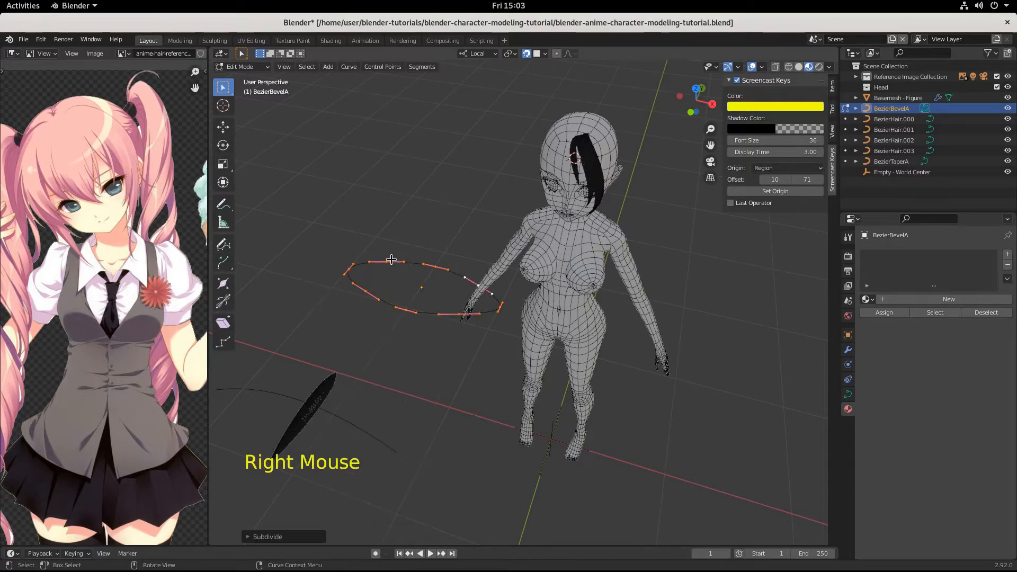
# Frame the view on the selected control points of the bevel profile curve
pyautogui.scroll(6, 359, 336)
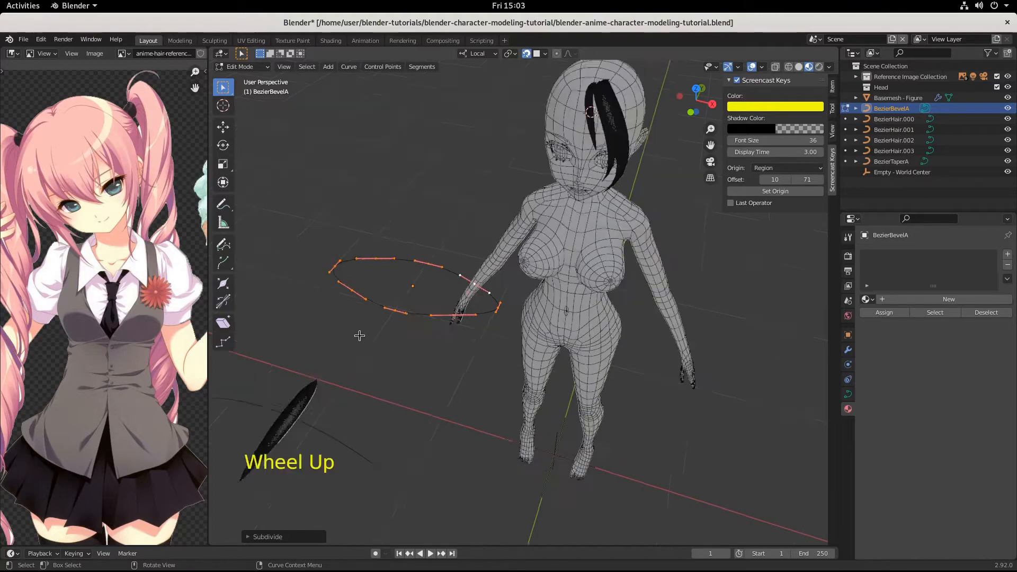
pyautogui.scroll(7, 350, 335)
pyautogui.scroll(-3, 448, 370)
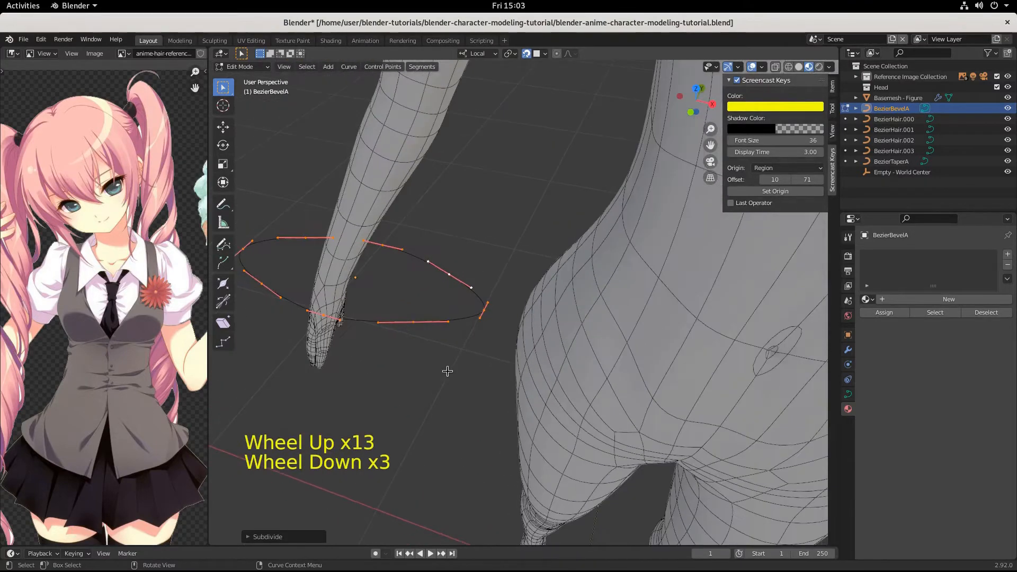
pyautogui.scroll(20, 400, 265)
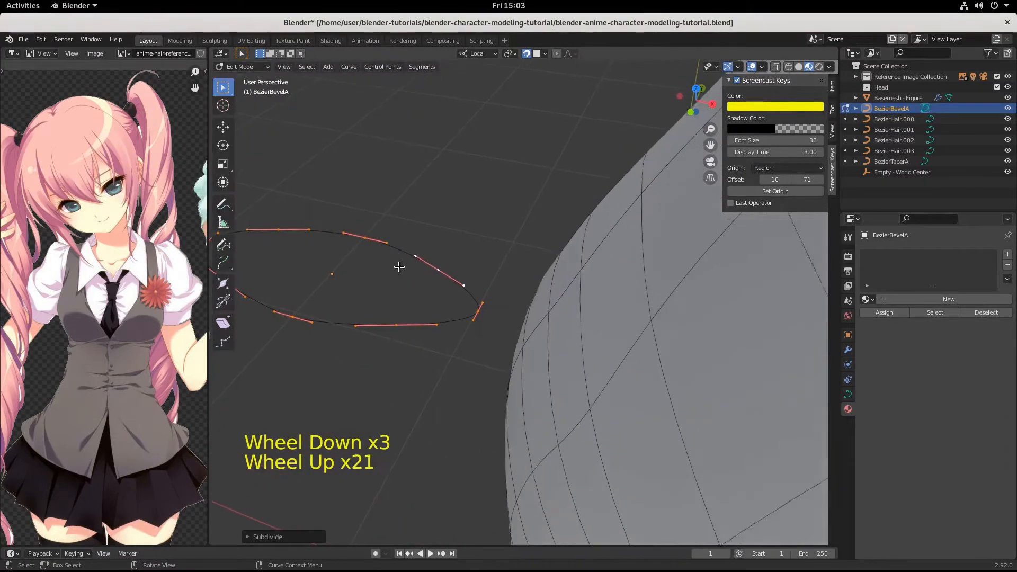
pyautogui.scroll(2, 341, 321)
pyautogui.press('KP_Decimal')
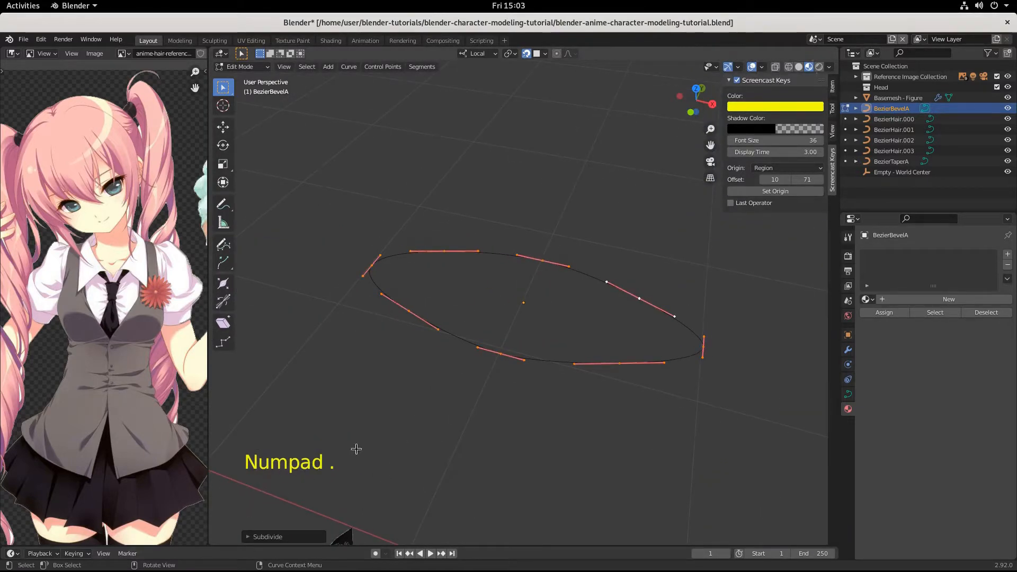
pyautogui.scroll(14, 522, 358)
pyautogui.scroll(-9, 509, 360)
pyautogui.scroll(-8, 506, 358)
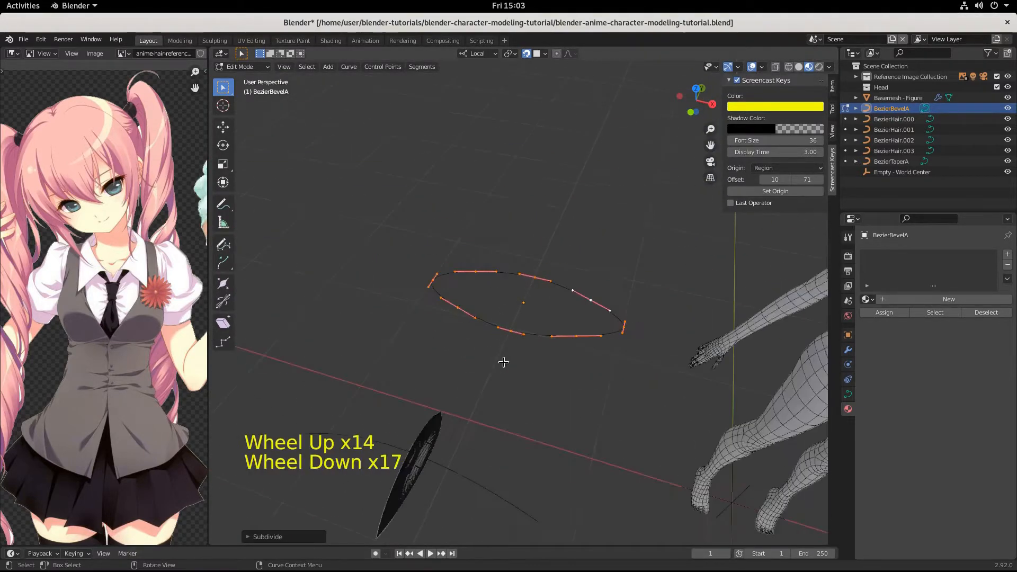
pyautogui.scroll(6, 503, 360)
pyautogui.scroll(-2, 501, 362)
pyautogui.scroll(1, 499, 363)
pyautogui.scroll(-3, 498, 364)
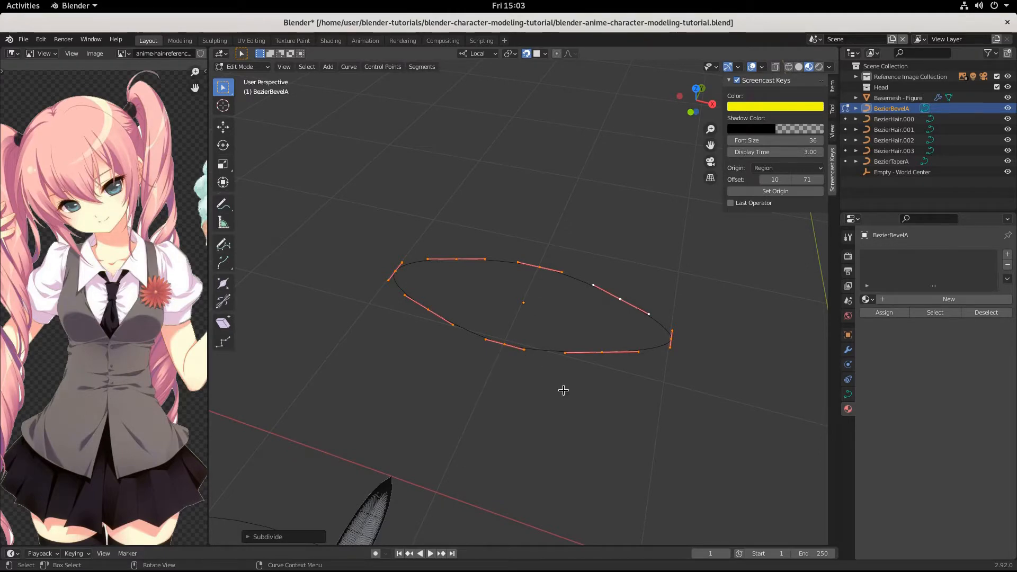
pyautogui.press('KP_Decimal')
pyautogui.press('KP_Decimal')
pyautogui.press('KP_Decimal')
pyautogui.press('KP_Decimal')
pyautogui.press('KP_Decimal')
pyautogui.press('KP_Decimal')
pyautogui.press('KP_Decimal')
pyautogui.press('KP_Decimal')
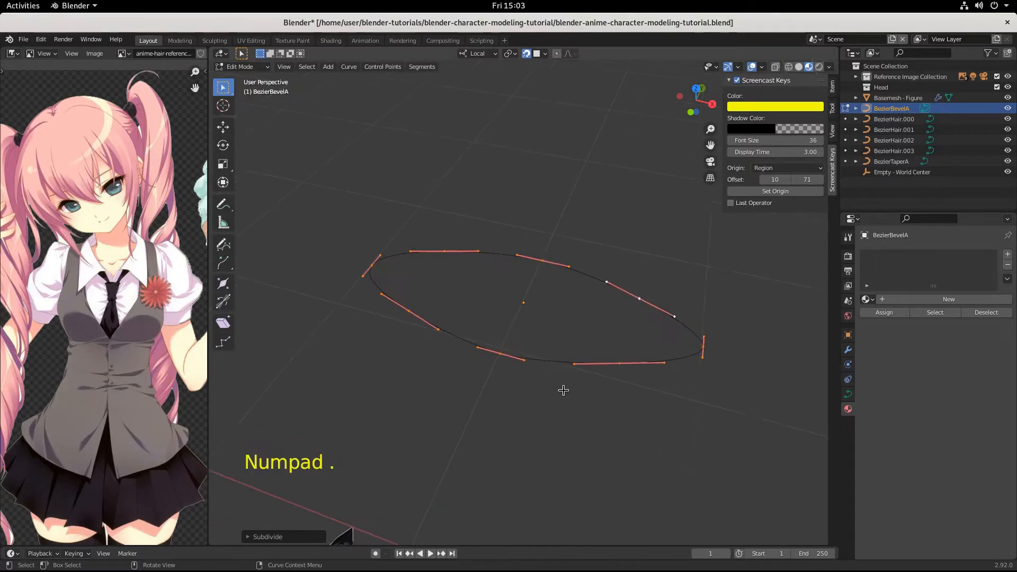
pyautogui.press('KP_Decimal')
pyautogui.press('KP_Decimal')
pyautogui.press('KP_Decimal')
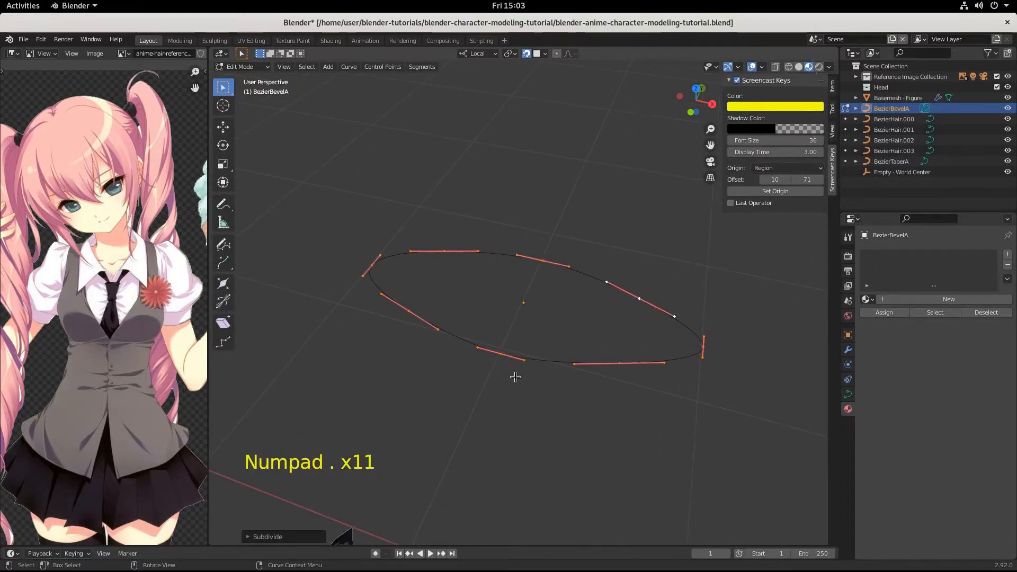
# Set the handle type of the control point on the bevel curve's far edge, nearest its narrow left end, to Free
pyautogui.moveTo(404, 203); pyautogui.dragTo(483, 278)
pyautogui.moveTo(497, 411)
pyautogui.mouseDown(button='middle')
pyautogui.moveTo(520, 438)
pyautogui.moveTo(479, 440)
pyautogui.moveTo(492, 450)
pyautogui.moveTo(498, 416)
pyautogui.mouseUp(button='middle')
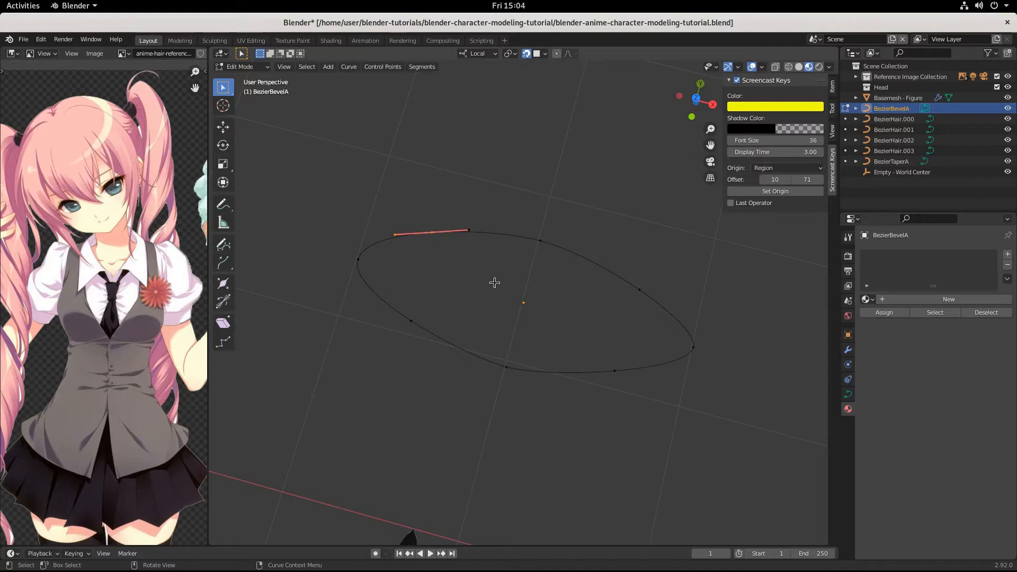
pyautogui.click(382, 66)
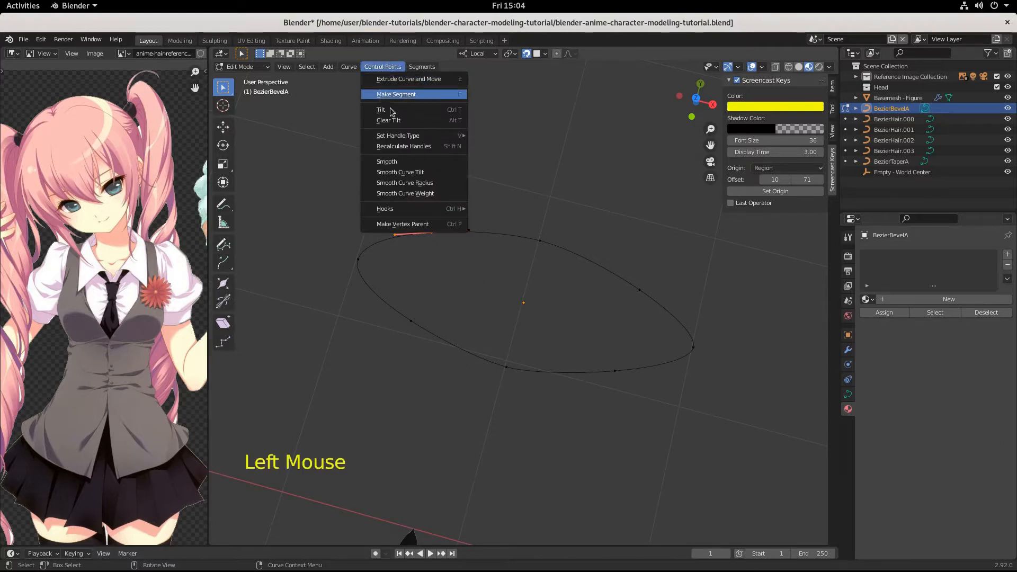
pyautogui.moveTo(401, 136)
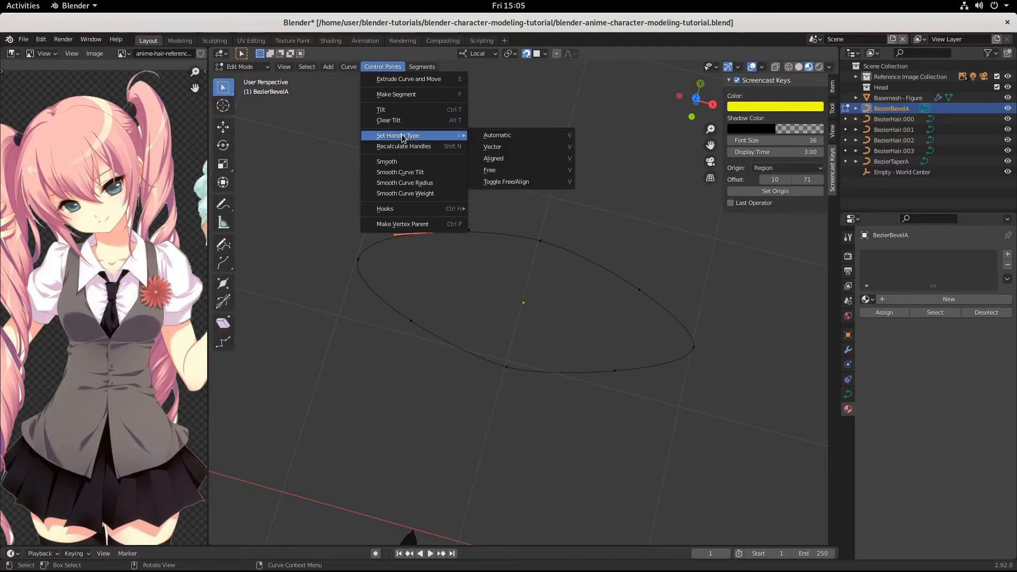
pyautogui.click(511, 173)
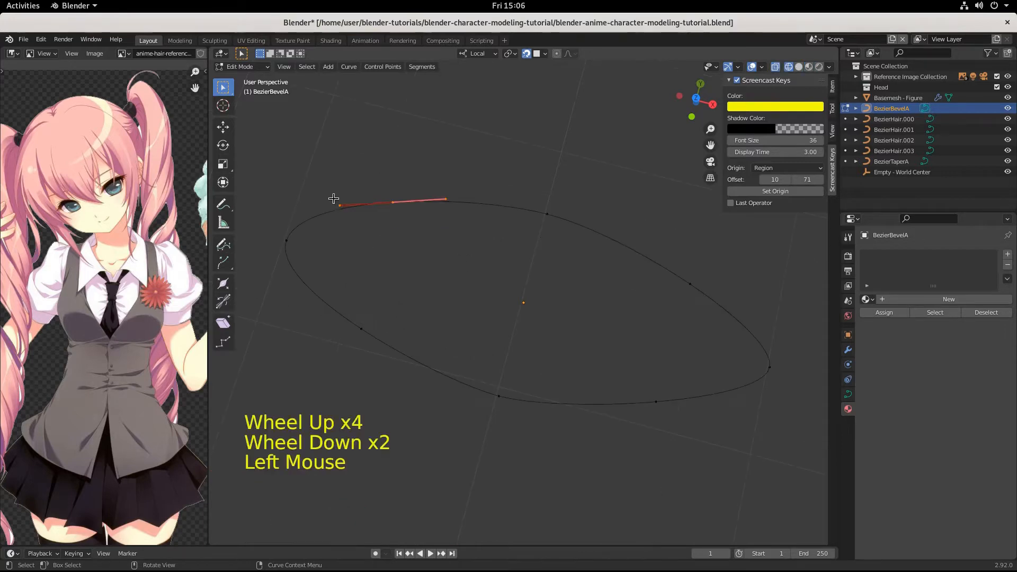
# Move both free handles outward about 0.107 m in the local XY plane to form a notch, and pull the left handle slightly inward
pyautogui.click(339, 203)
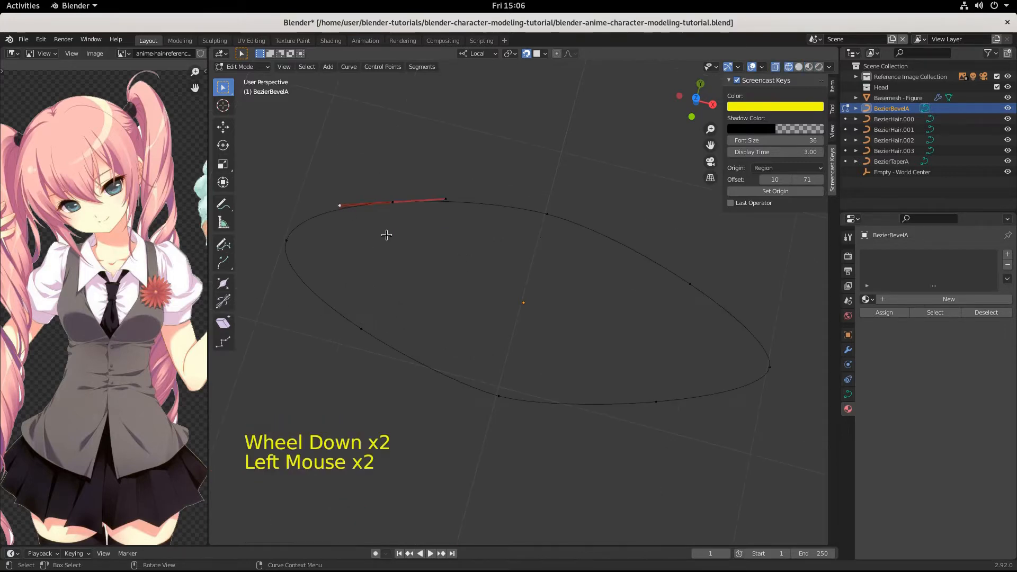
pyautogui.keyDown('shift'); pyautogui.click(446, 198); pyautogui.keyUp('shift')
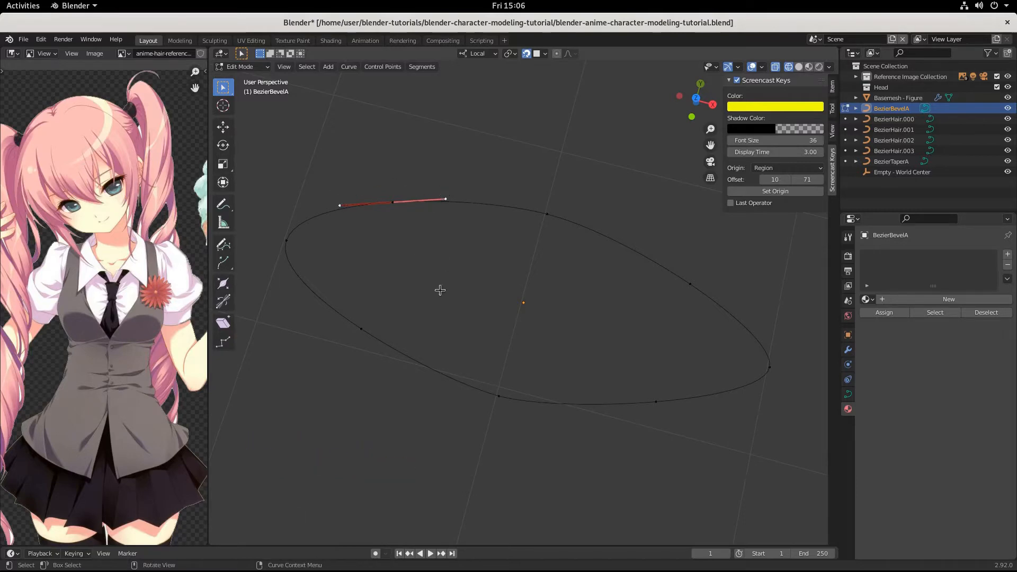
pyautogui.press('g')
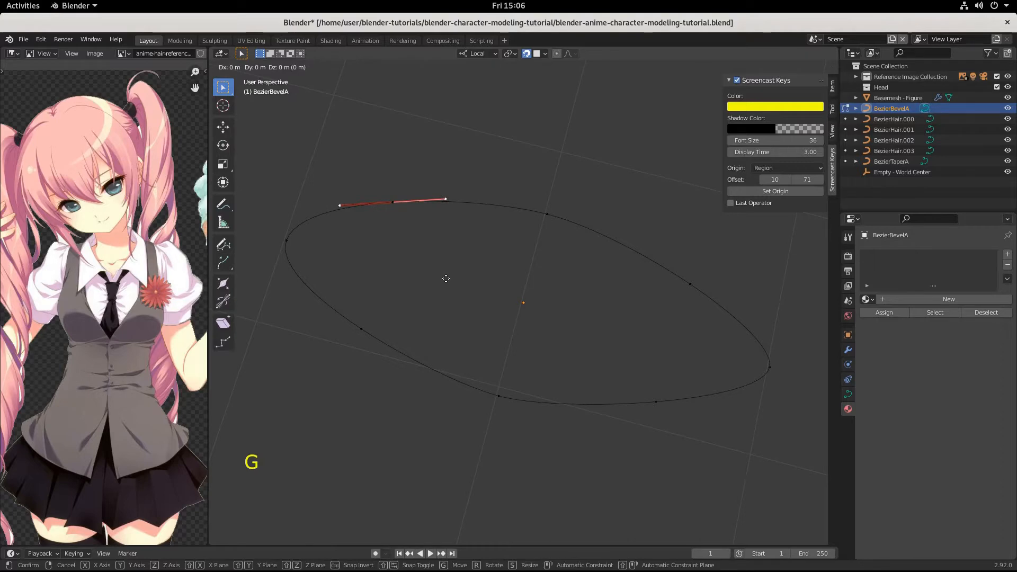
pyautogui.hotkey('shift', 'z')
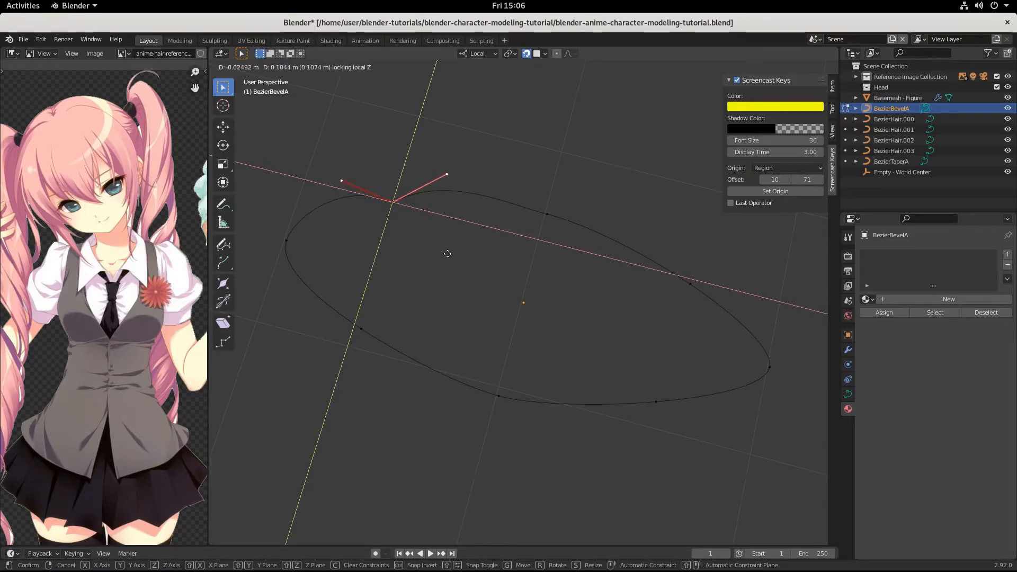
pyautogui.click(448, 253)
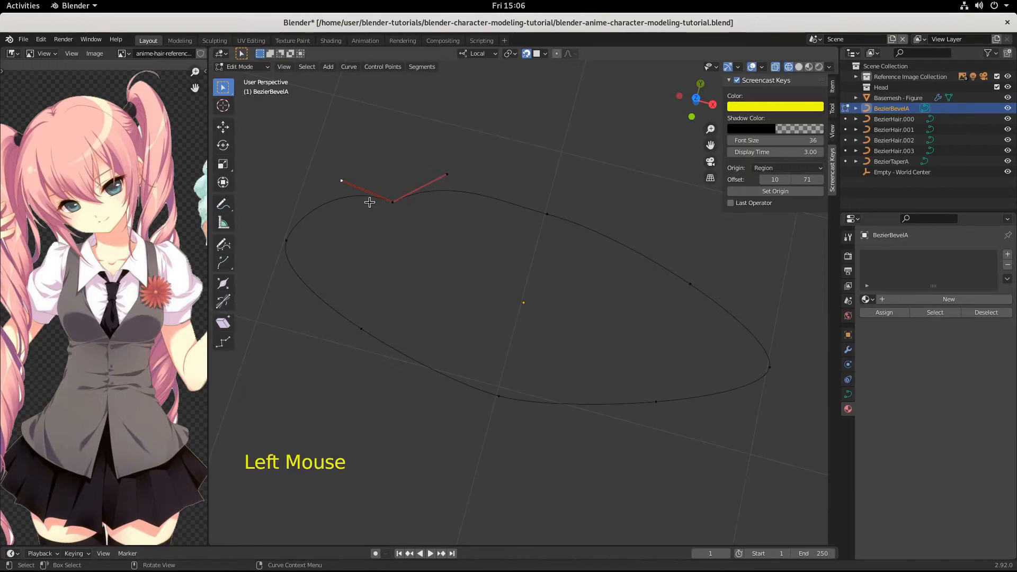
pyautogui.press('g')
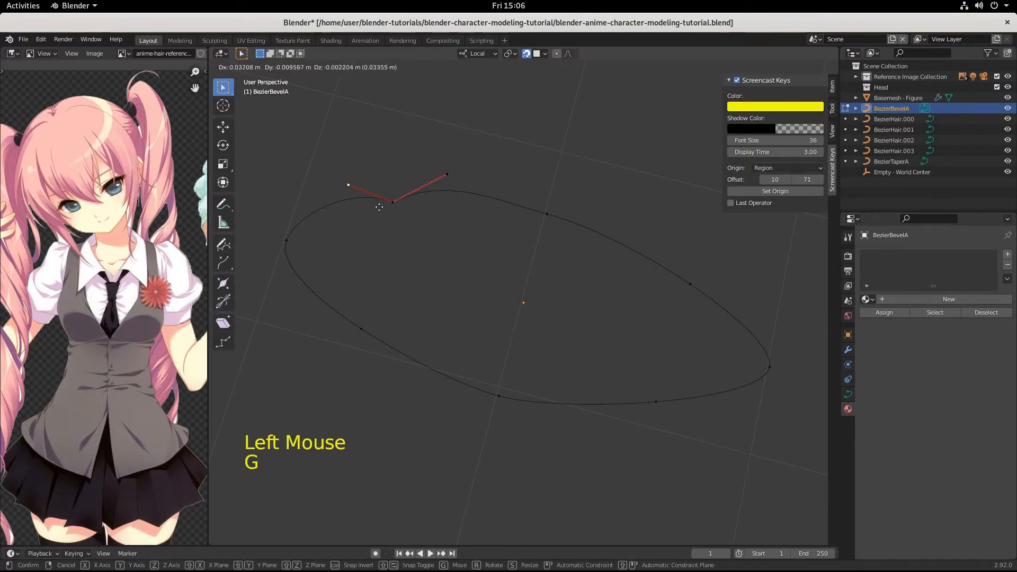
pyautogui.click(418, 193)
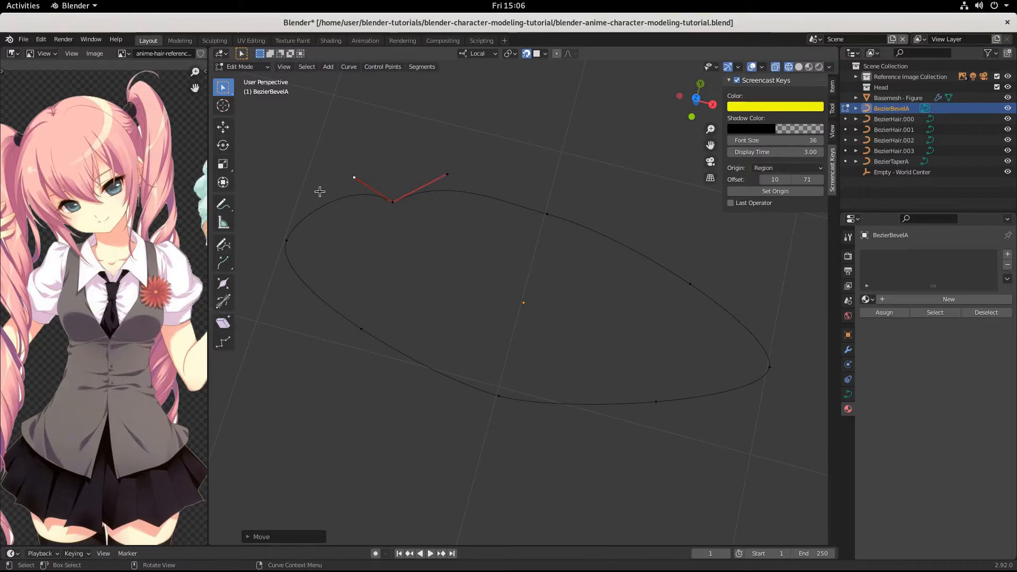
# Return to Object Mode from the bevel profile curve and select the base mesh figure at the head in front view
pyautogui.scroll(-6, 545, 374)
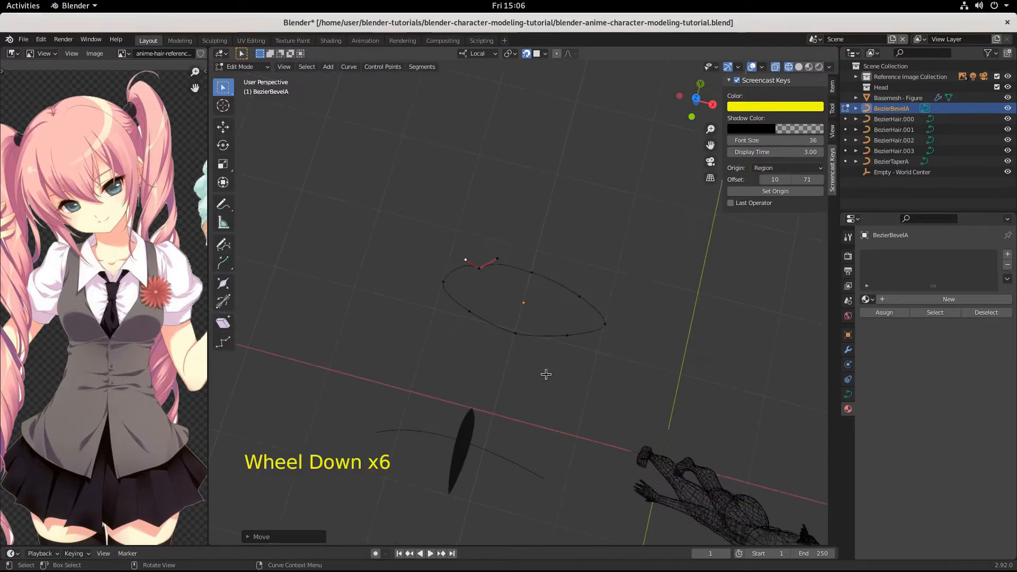
pyautogui.press('KP_1')
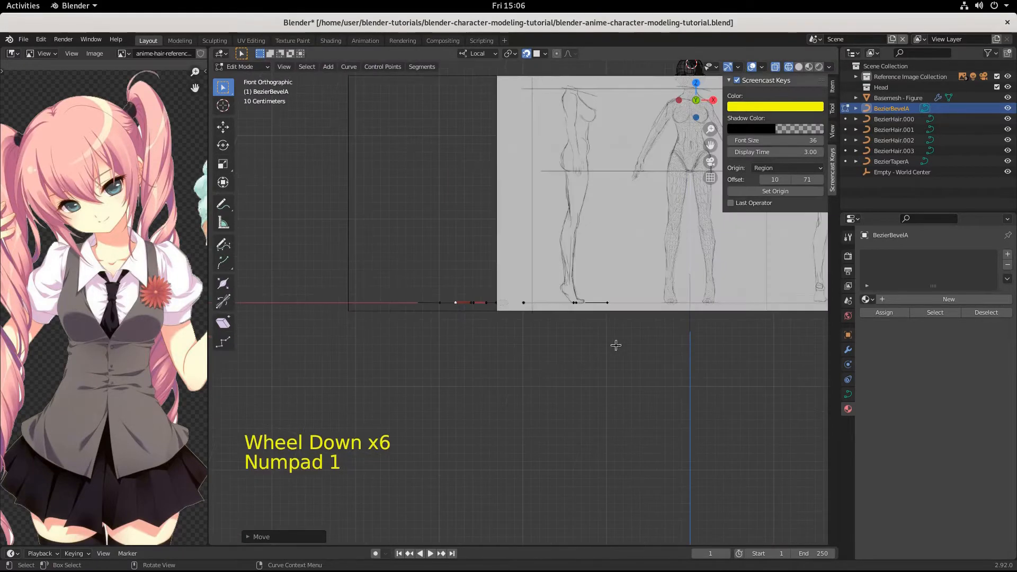
pyautogui.keyDown('shift'); pyautogui.moveTo(713, 325); pyautogui.dragTo(547, 474, button='middle'); pyautogui.keyUp('shift')
pyautogui.scroll(9, 570, 298)
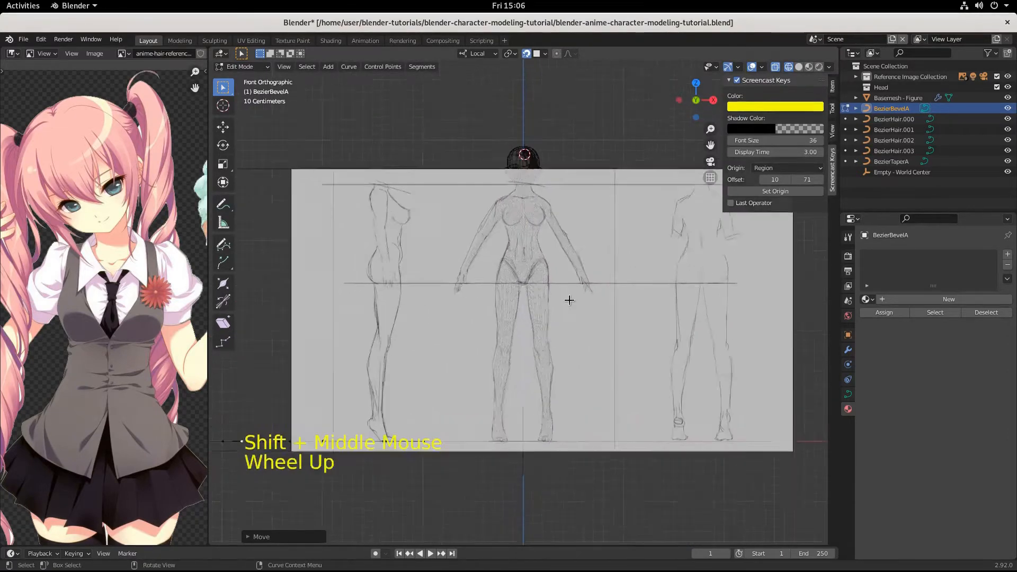
pyautogui.keyDown('shift'); pyautogui.moveTo(612, 271); pyautogui.dragTo(556, 218, button='middle'); pyautogui.keyUp('shift')
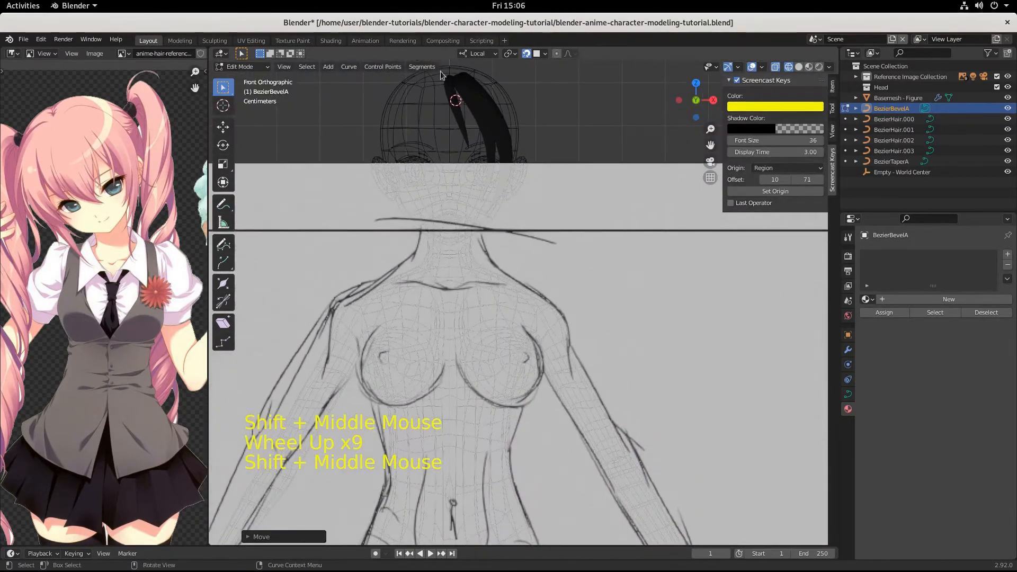
pyautogui.press('Tab')
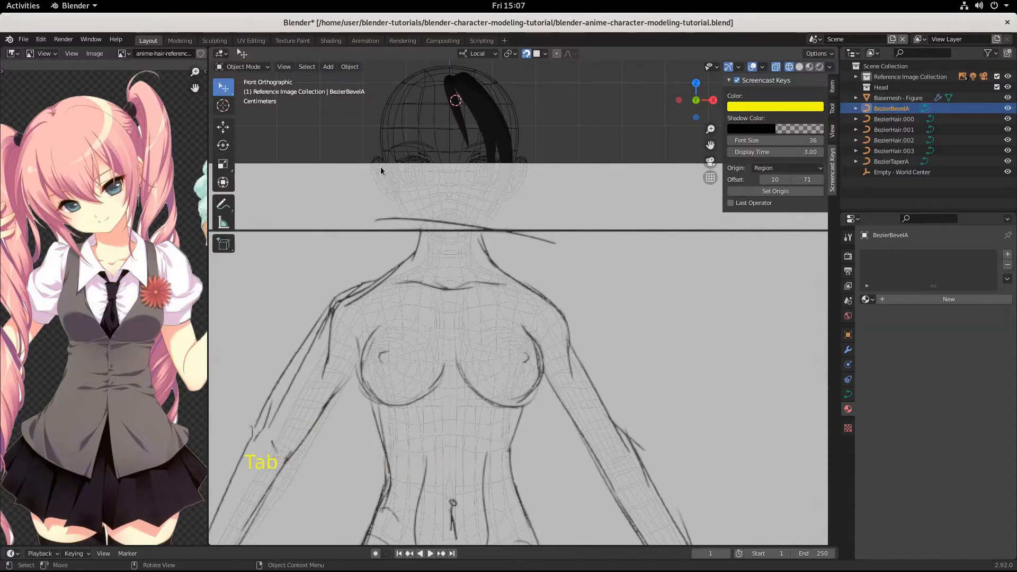
pyautogui.click(453, 159)
pyautogui.click(453, 161)
pyautogui.click(453, 161)
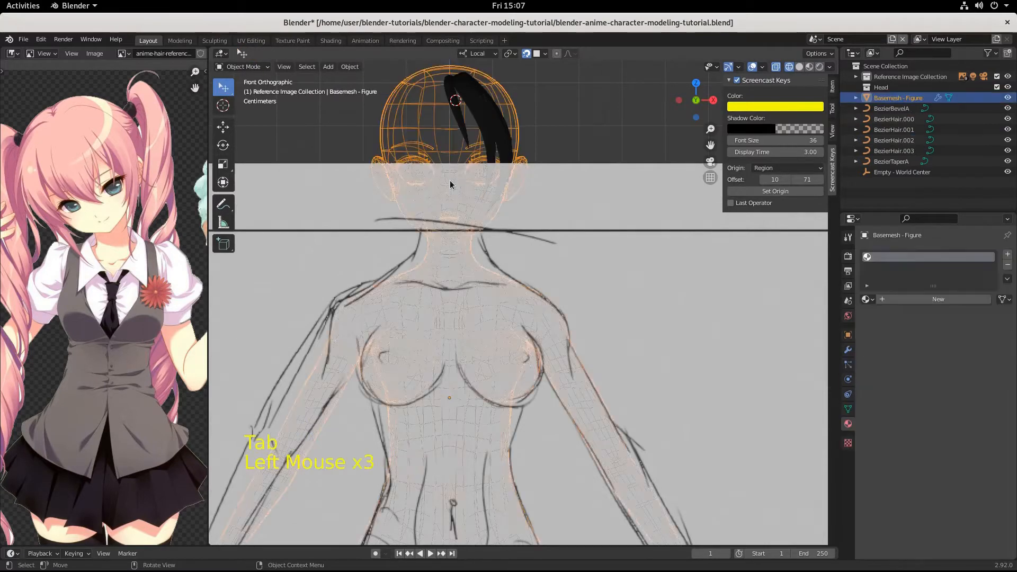
# Switch the viewport shading through Solid and Material Preview to Rendered
pyautogui.click(798, 67)
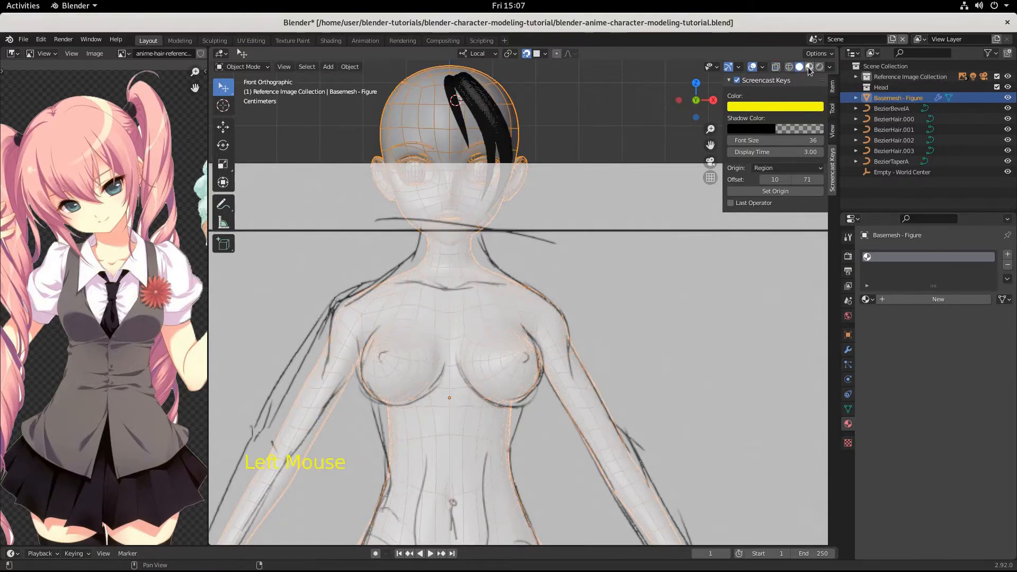
pyautogui.click(809, 67)
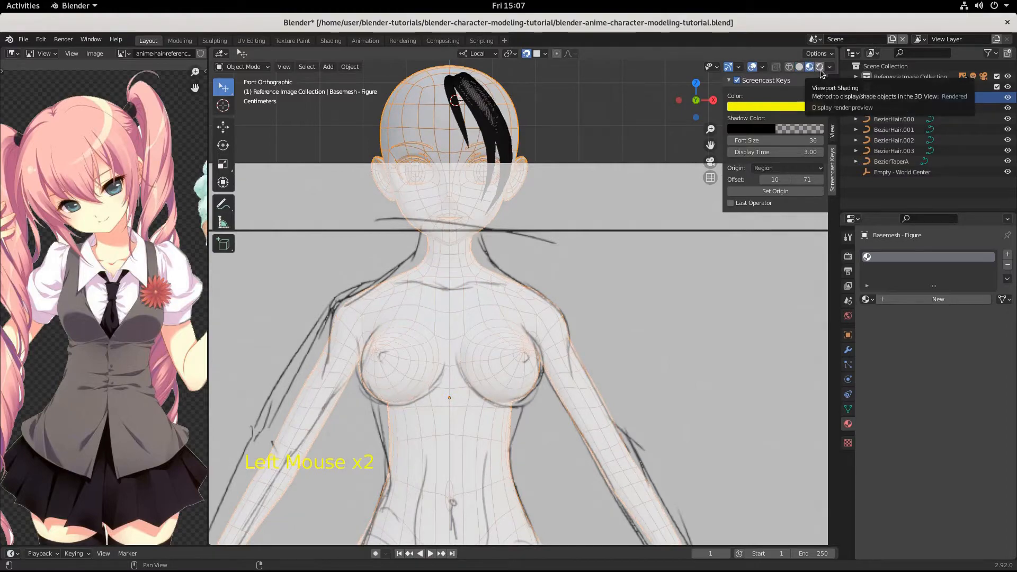
pyautogui.click(820, 67)
pyautogui.scroll(4, 503, 175)
pyautogui.scroll(-5, 517, 175)
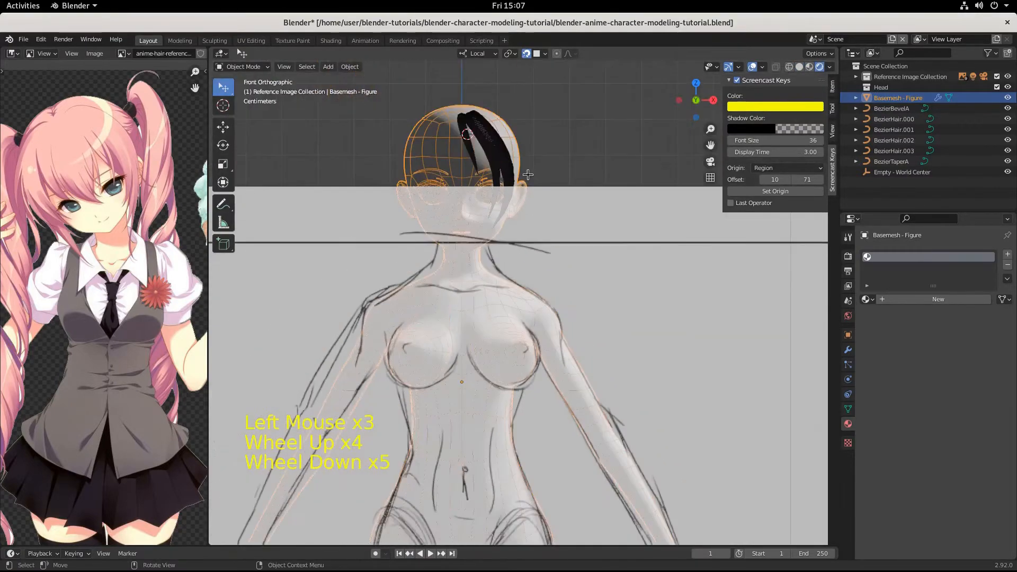
pyautogui.press('Tab')
pyautogui.moveTo(528, 174); pyautogui.dragTo(551, 233, button='middle')
pyautogui.press('Tab')
pyautogui.press('Tab')
pyautogui.press('Tab')
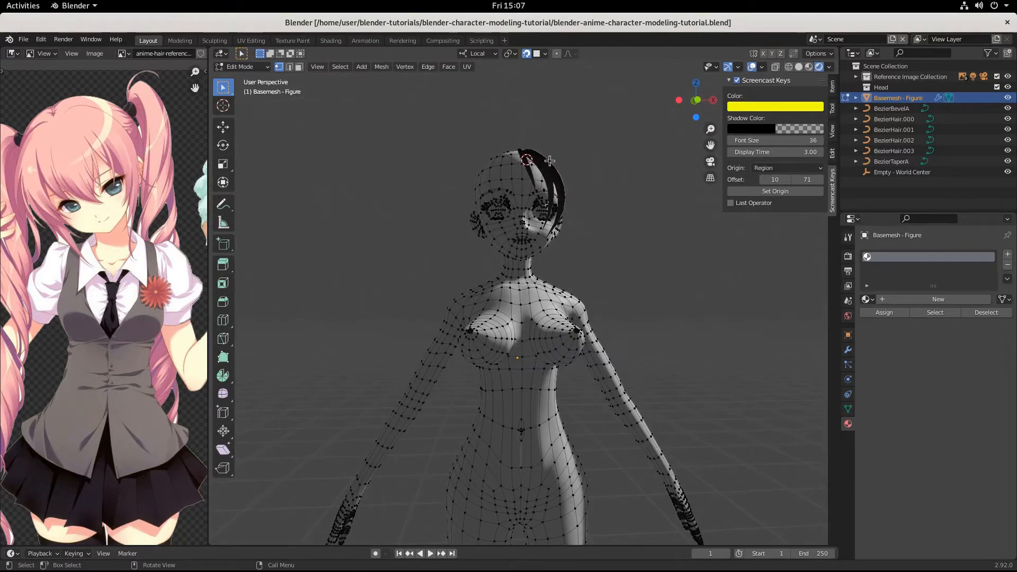
pyautogui.click(544, 168)
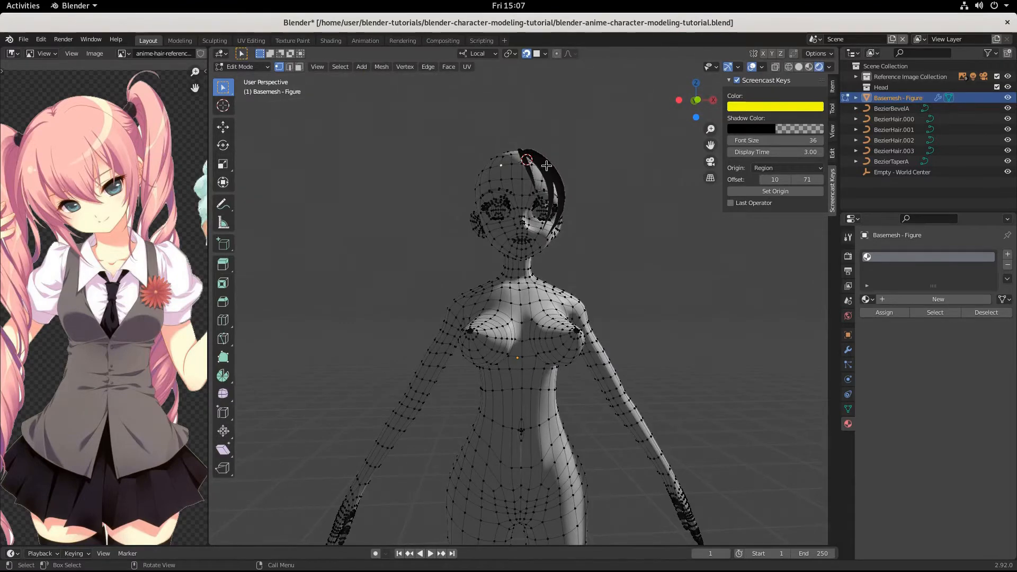
pyautogui.press('Tab')
# Select the large front hair strand and examine how the bevel notch shapes the rendered strands with the viewport overlays hidden, restoring the overlays at the end
pyautogui.click(548, 169)
pyautogui.moveTo(551, 166); pyautogui.dragTo(572, 340, button='middle')
pyautogui.scroll(4, 579, 314)
pyautogui.scroll(-2, 585, 324)
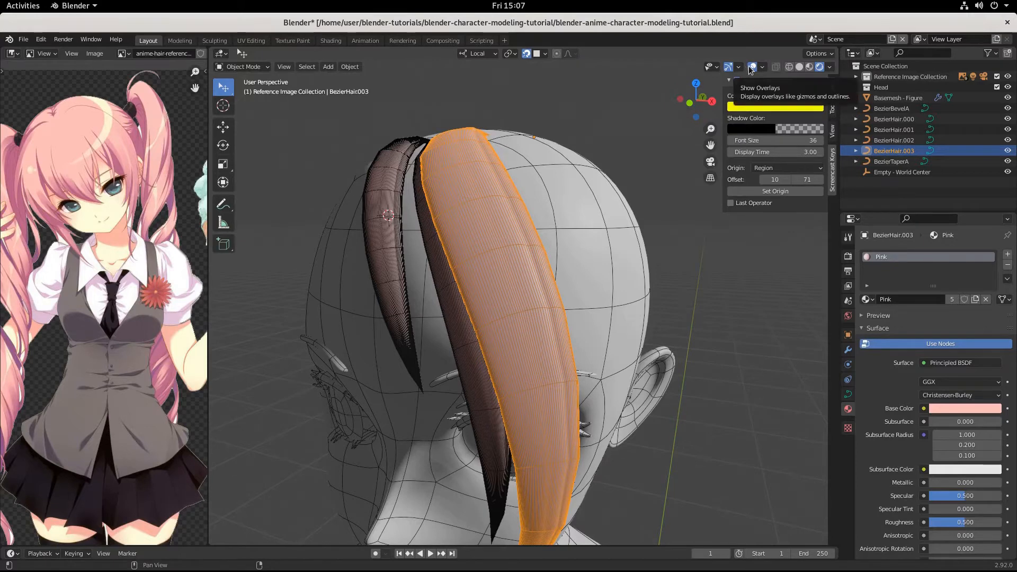
pyautogui.click(751, 68)
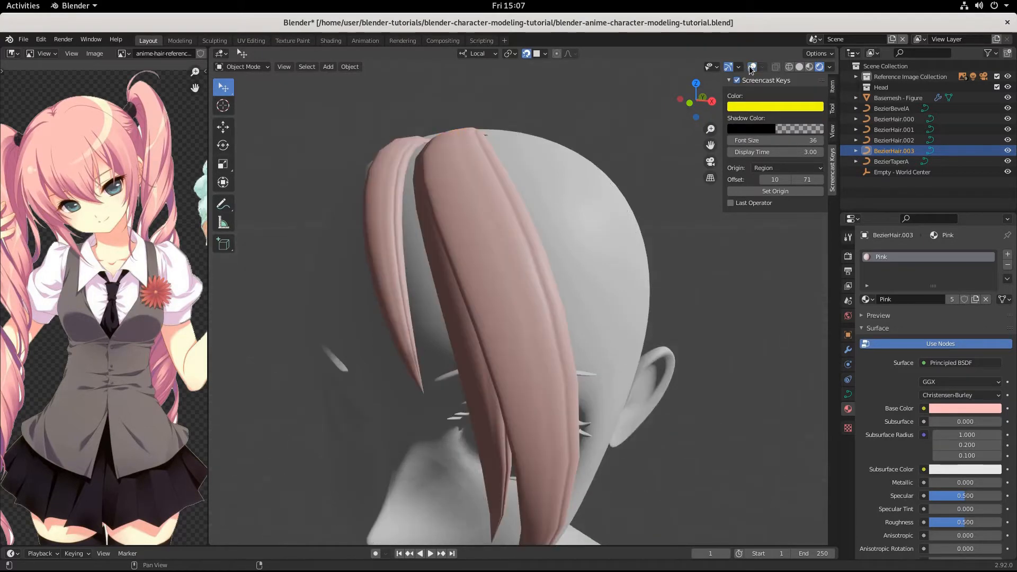
pyautogui.click(751, 68)
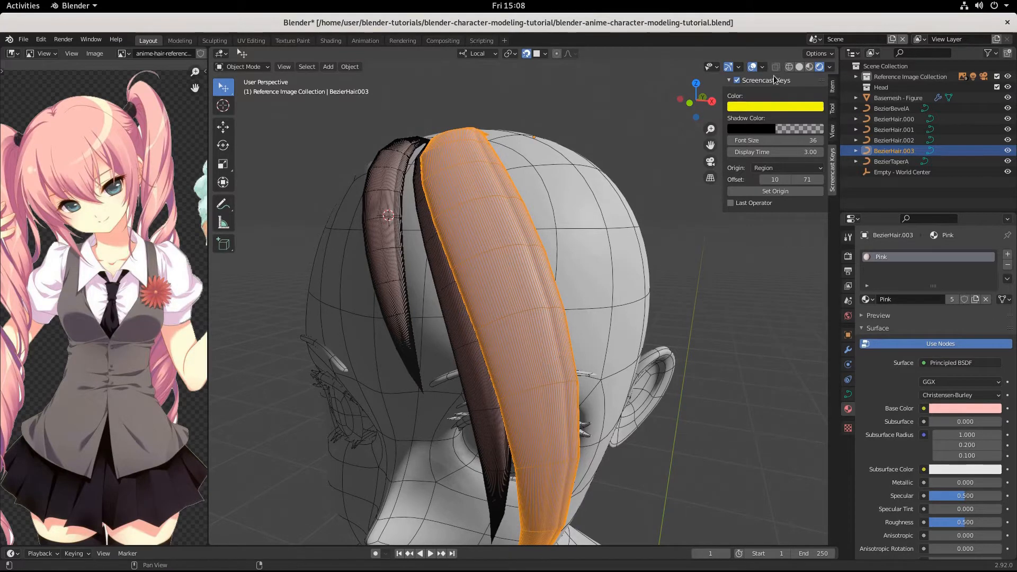
pyautogui.click(752, 67)
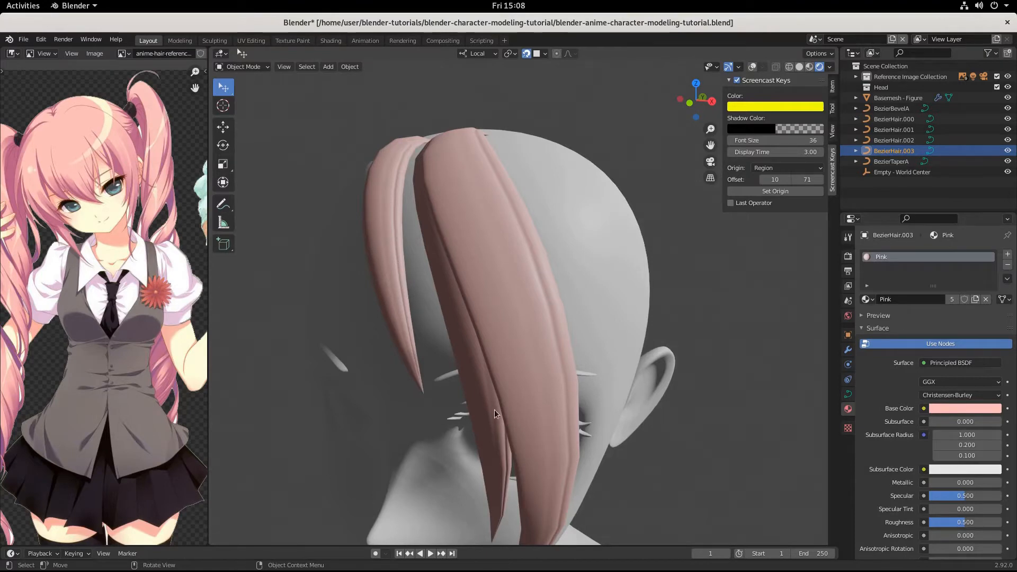
pyautogui.scroll(-5, 553, 418)
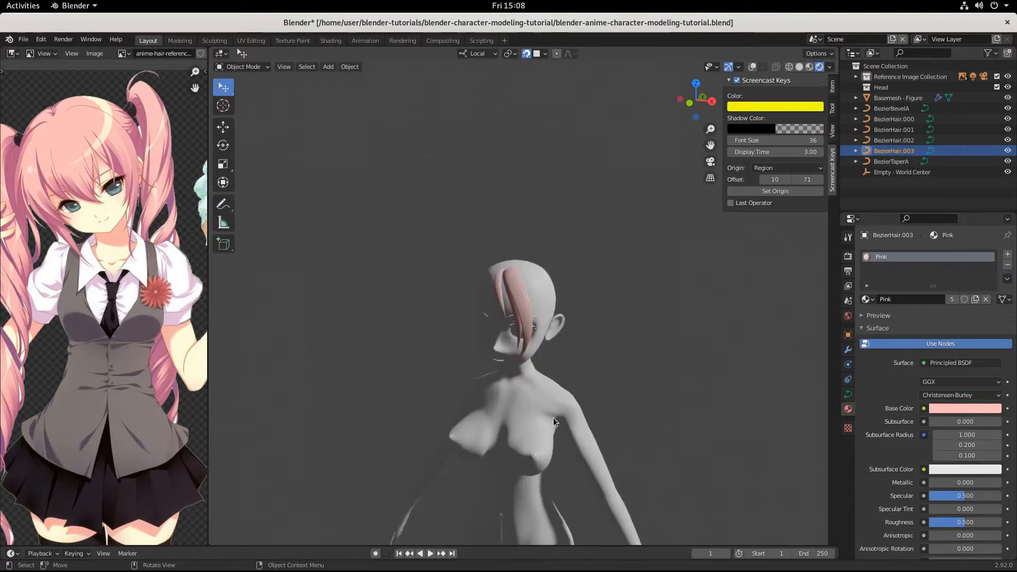
pyautogui.scroll(5, 553, 417)
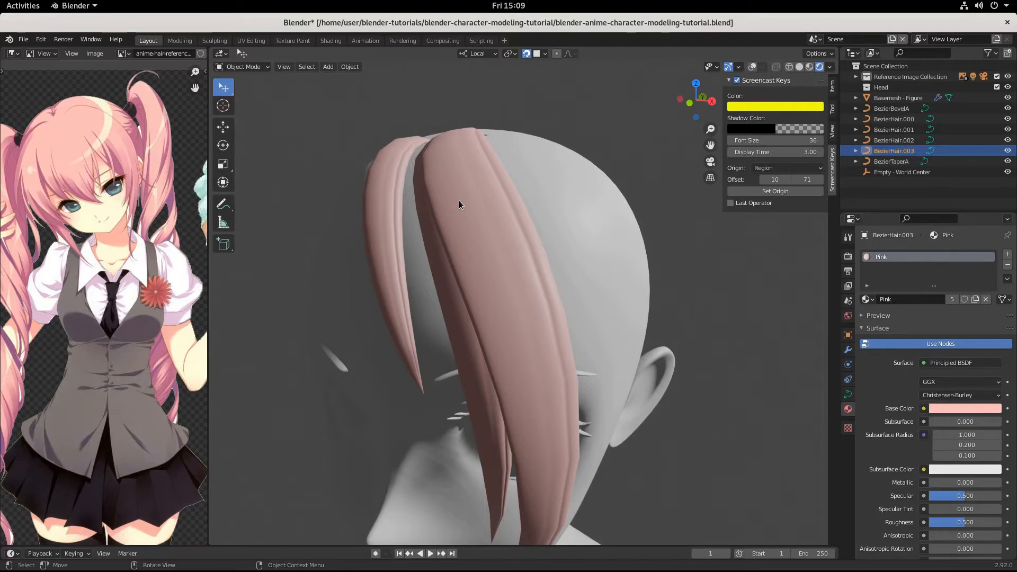
pyautogui.click(752, 67)
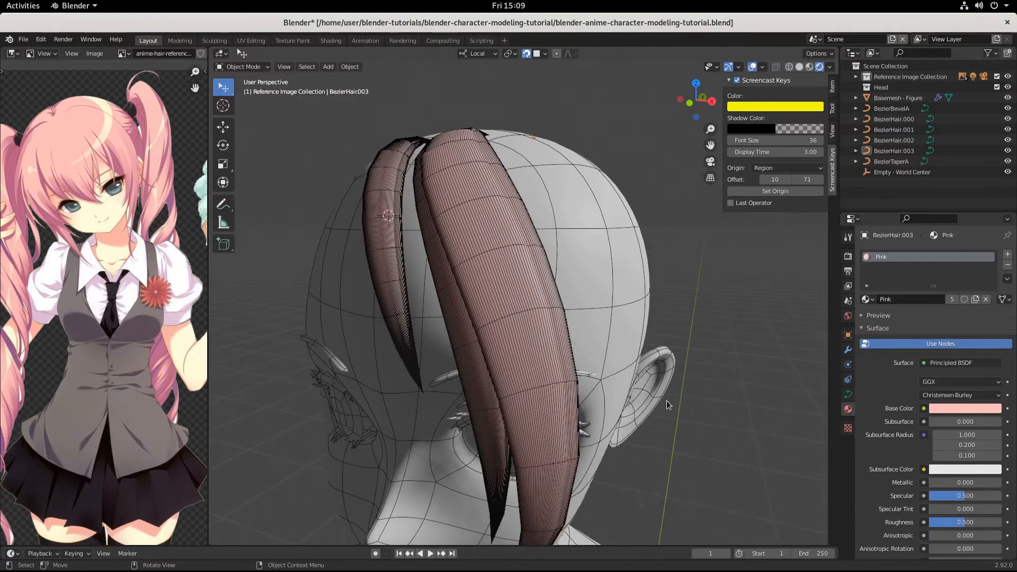
# Select the bevel profile curve and enter Edit Mode with its whole outline in view
pyautogui.click(584, 378)
pyautogui.scroll(-8, 421, 422)
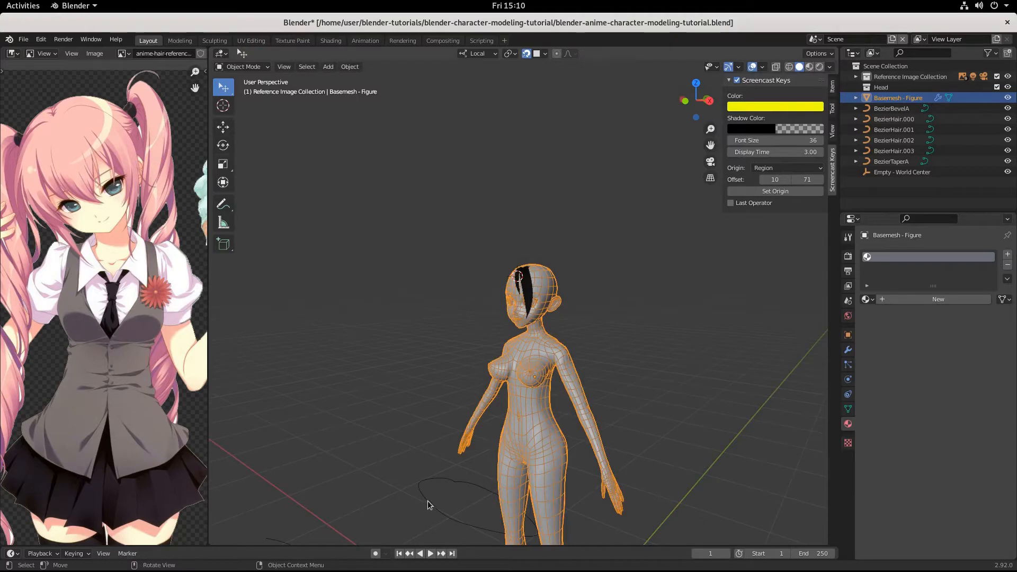
pyautogui.click(427, 502)
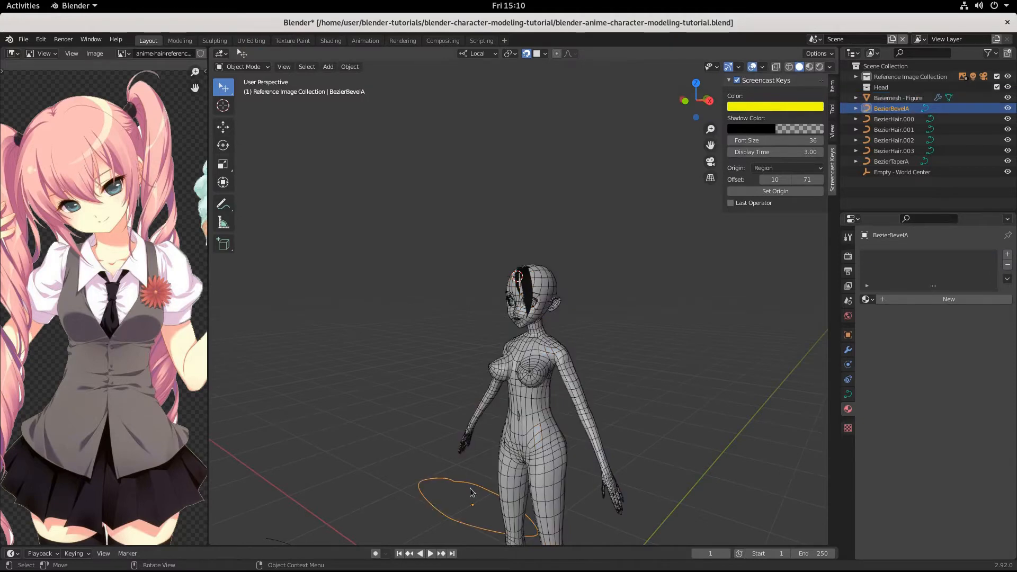
pyautogui.press('Tab')
pyautogui.scroll(3, 458, 504)
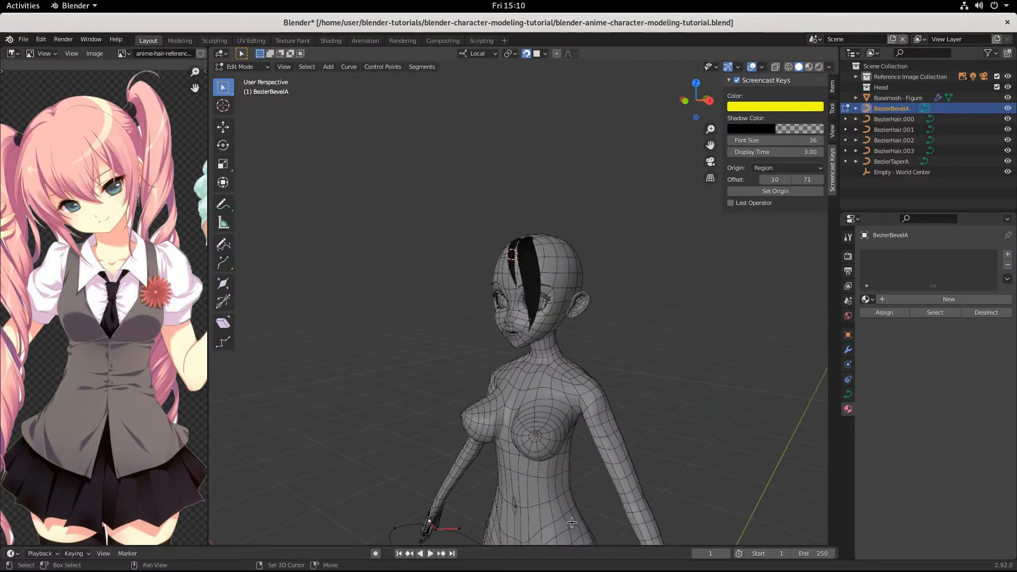
pyautogui.keyDown('shift'); pyautogui.moveTo(559, 511); pyautogui.dragTo(802, 270, button='middle'); pyautogui.keyUp('shift')
pyautogui.scroll(4, 737, 478)
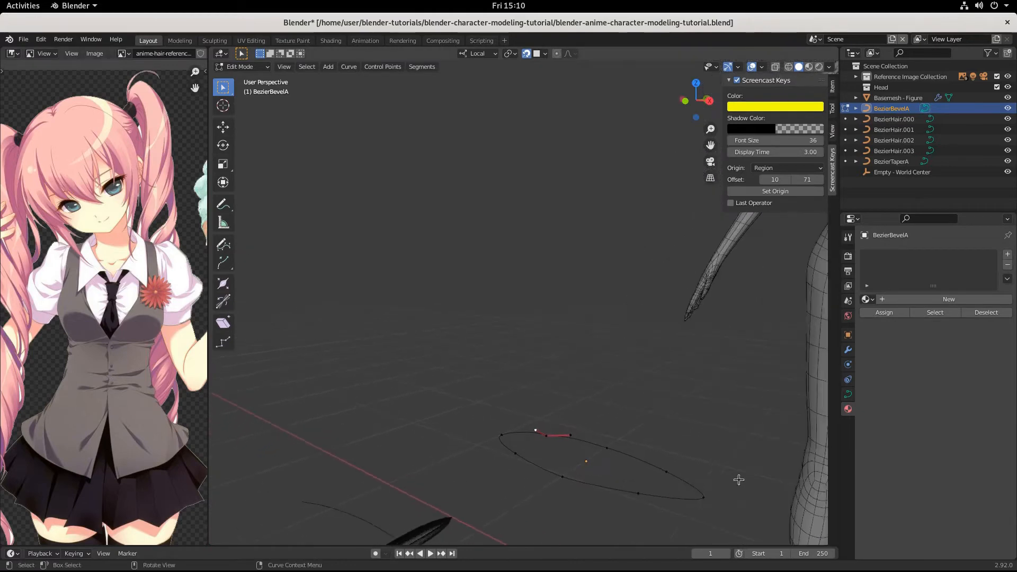
pyautogui.moveTo(700, 492); pyautogui.dragTo(595, 485, button='middle')
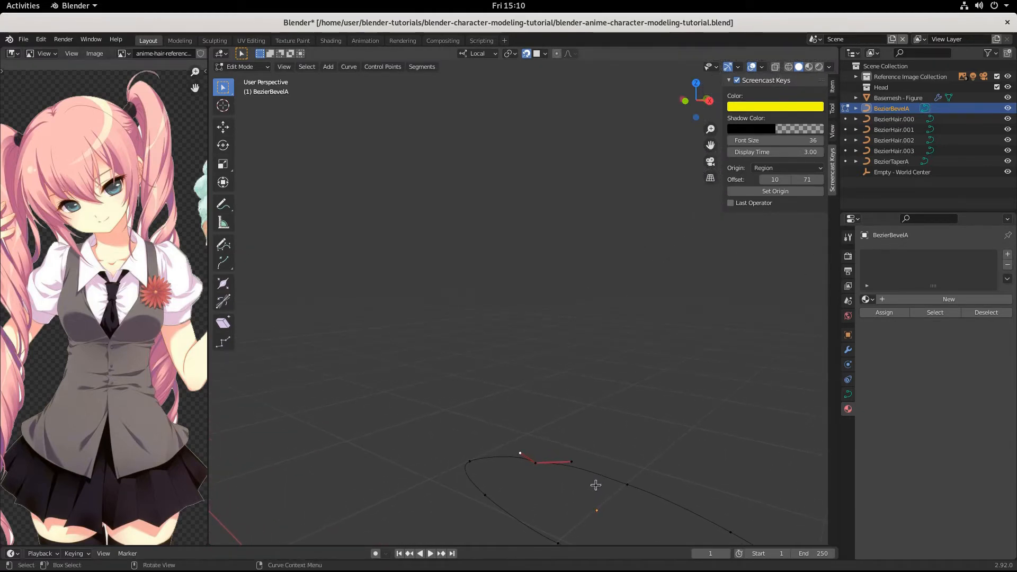
pyautogui.press('KP_Decimal')
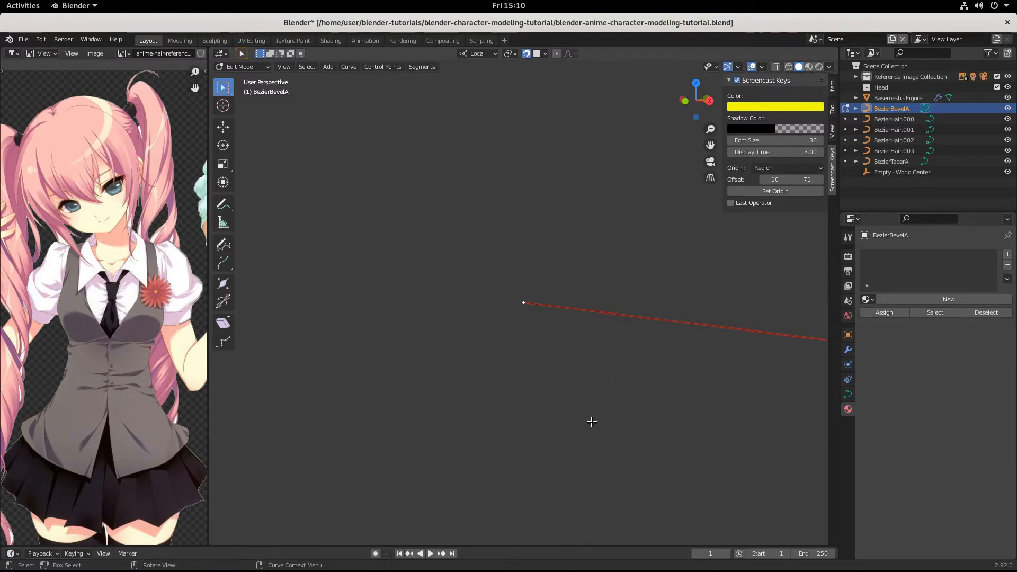
pyautogui.moveTo(577, 428); pyautogui.dragTo(531, 286, button='middle')
pyautogui.scroll(-8, 576, 465)
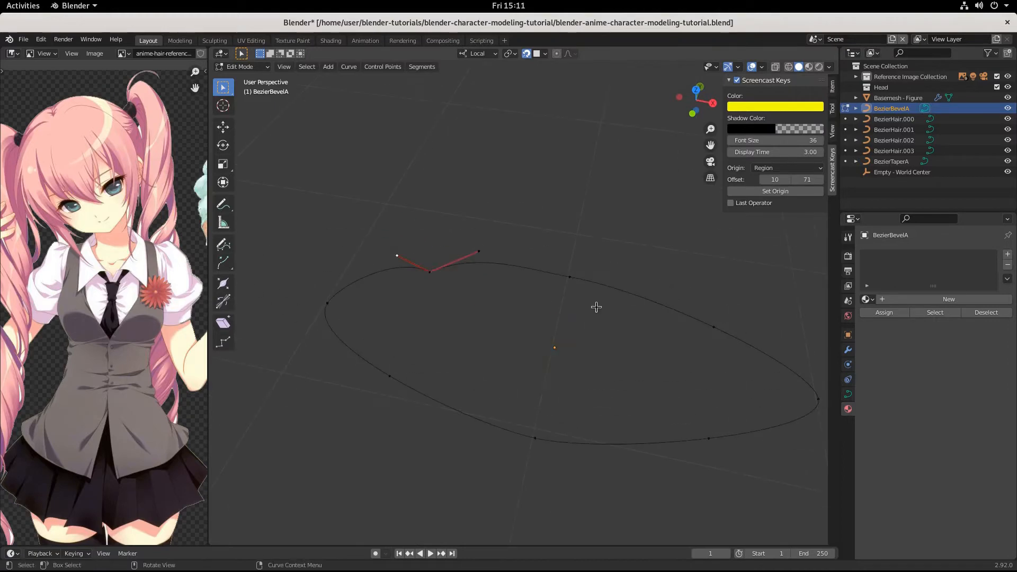
# Move the control point between the bevel curve's far-edge midpoint and right end about 0.18 m toward the midpoint, locking local Z
pyautogui.click(714, 327)
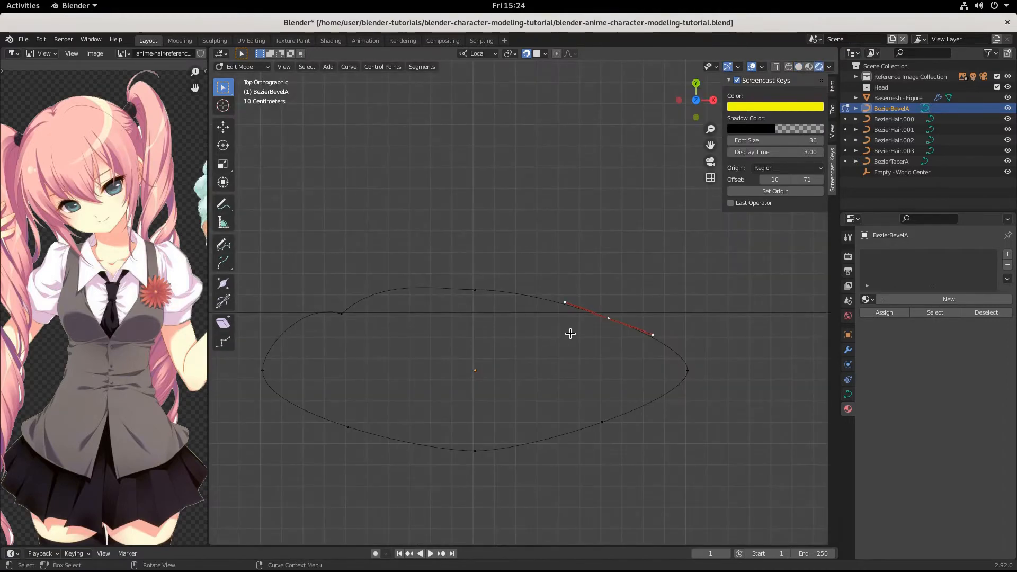
pyautogui.press('g')
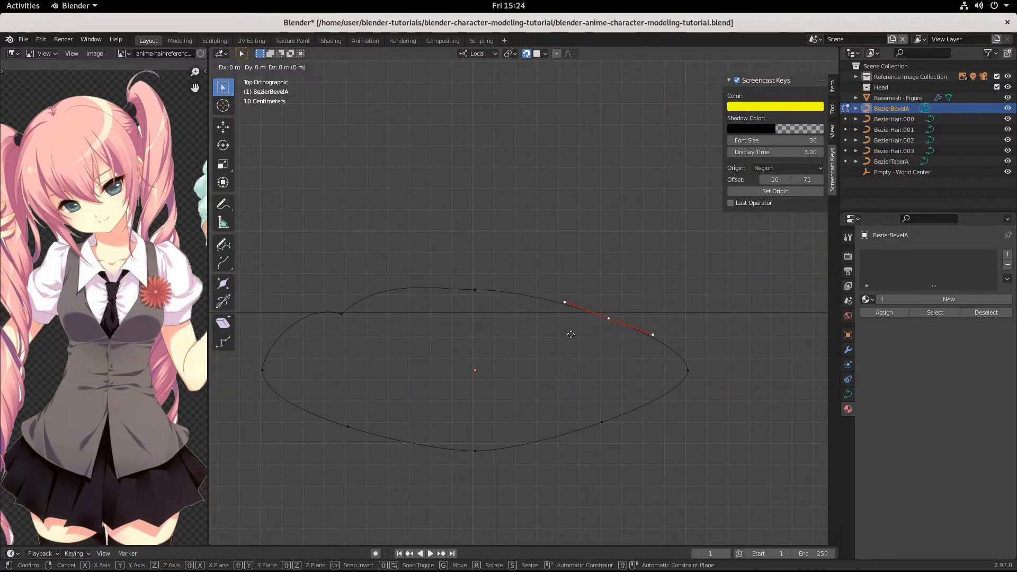
pyautogui.hotkey('shift', 'z')
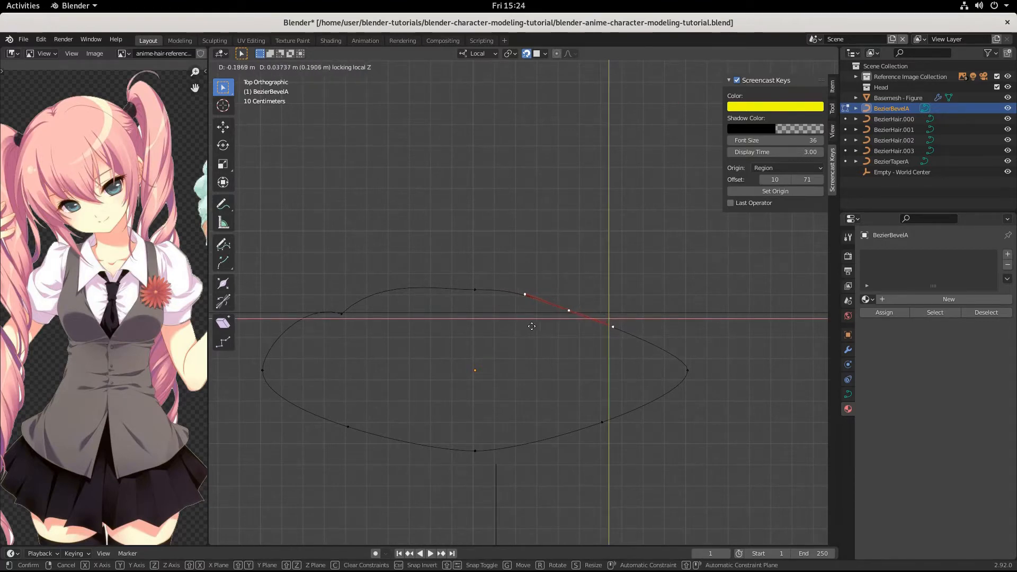
pyautogui.click(533, 325)
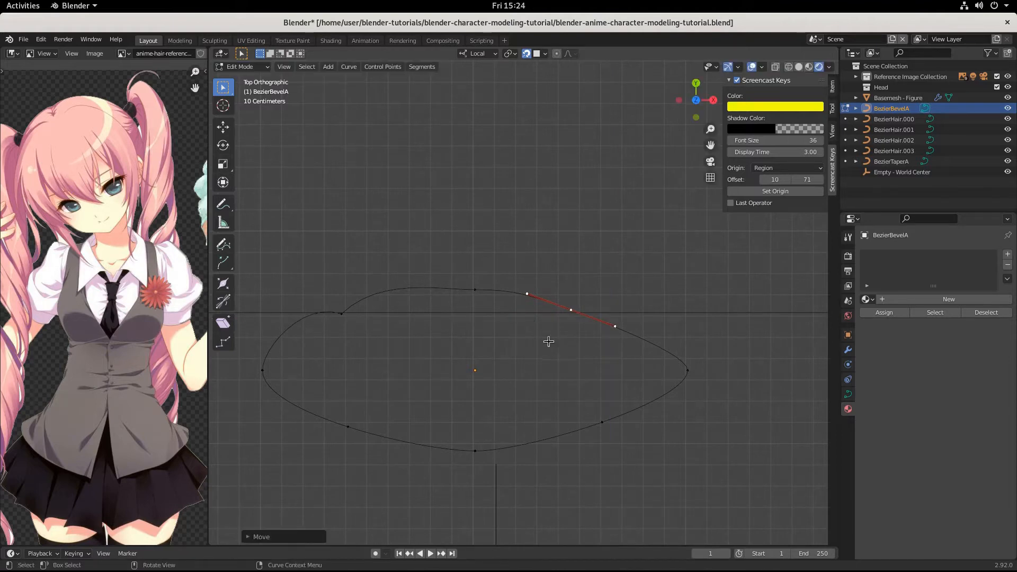
# Set the handle type of the moved control point on the bevel profile curve to Free
pyautogui.click(386, 68)
pyautogui.moveTo(390, 138)
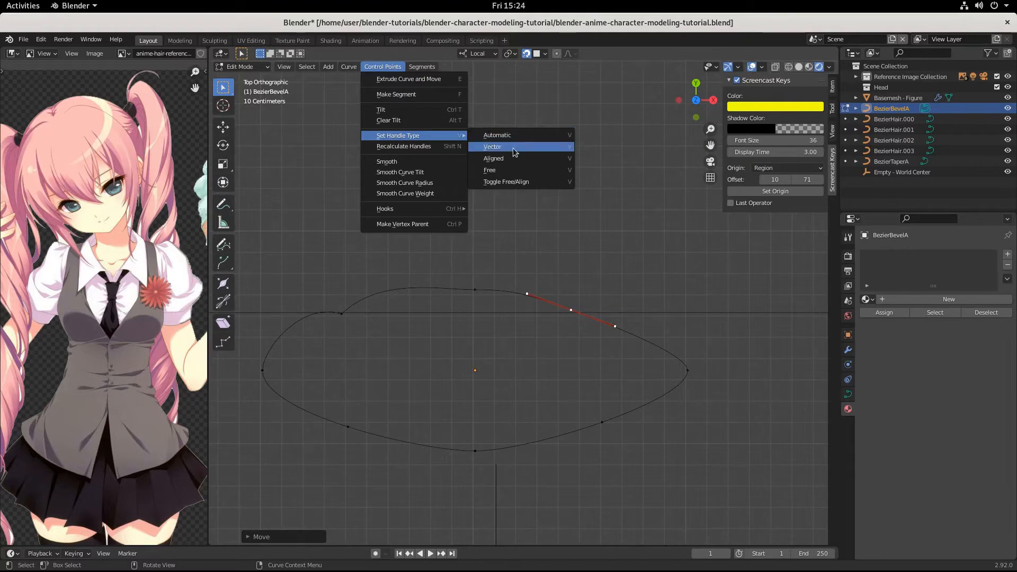
pyautogui.click(510, 172)
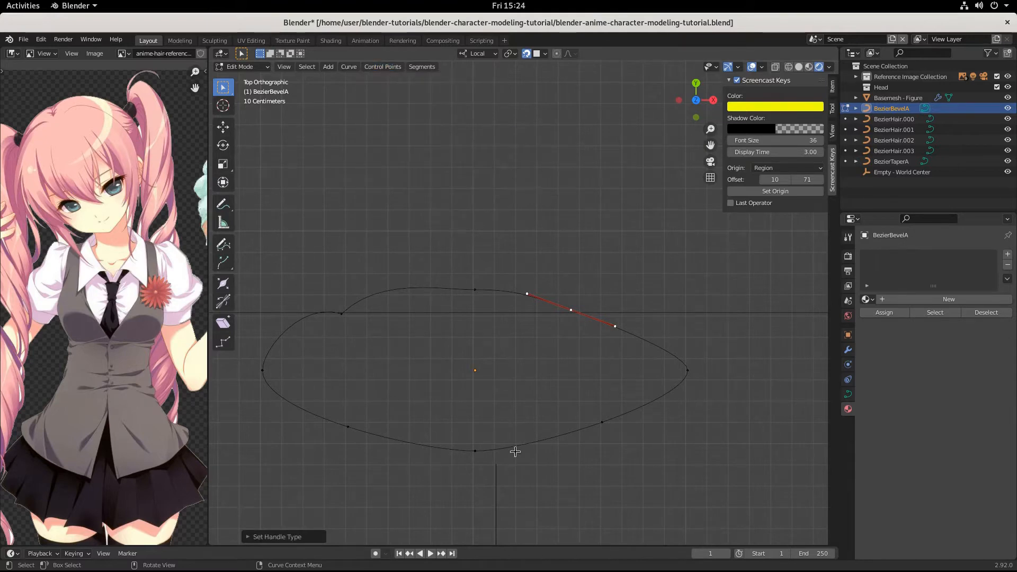
pyautogui.press('v')
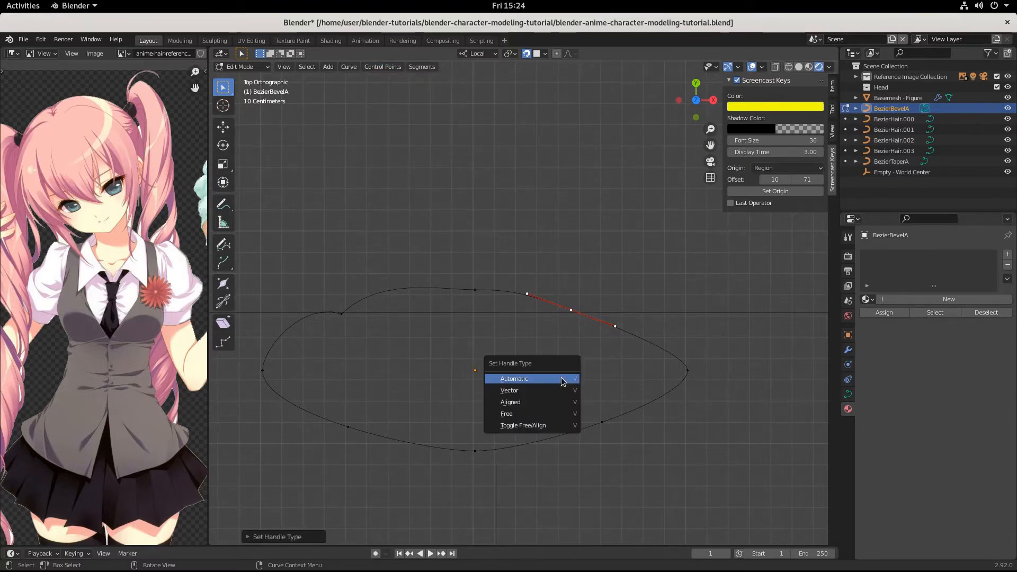
pyautogui.click(521, 415)
# Move that point's left handle about 0.11 m inward toward the point to begin a second notch, and select the first notch's control point
pyautogui.click(527, 294)
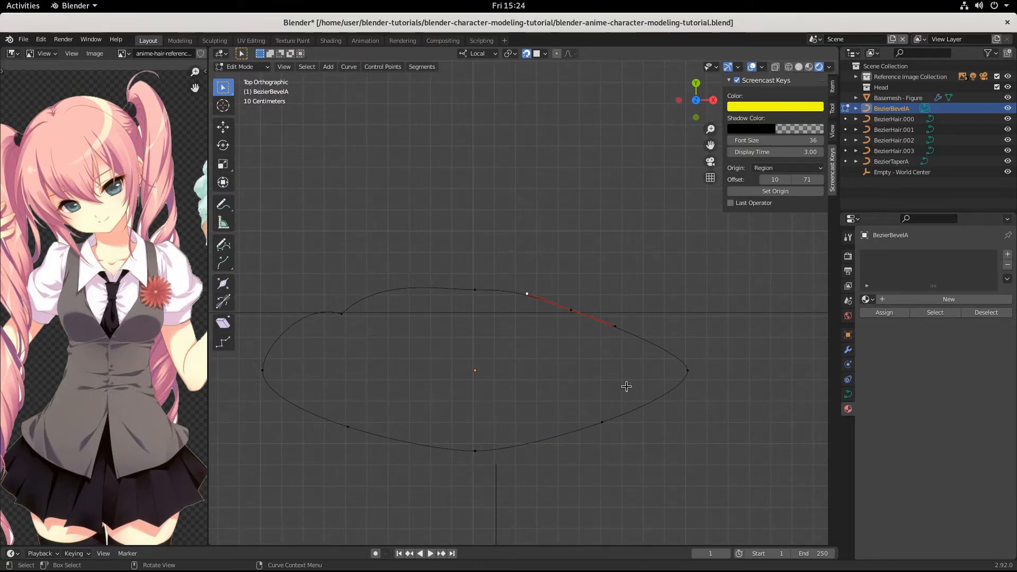
pyautogui.press('g')
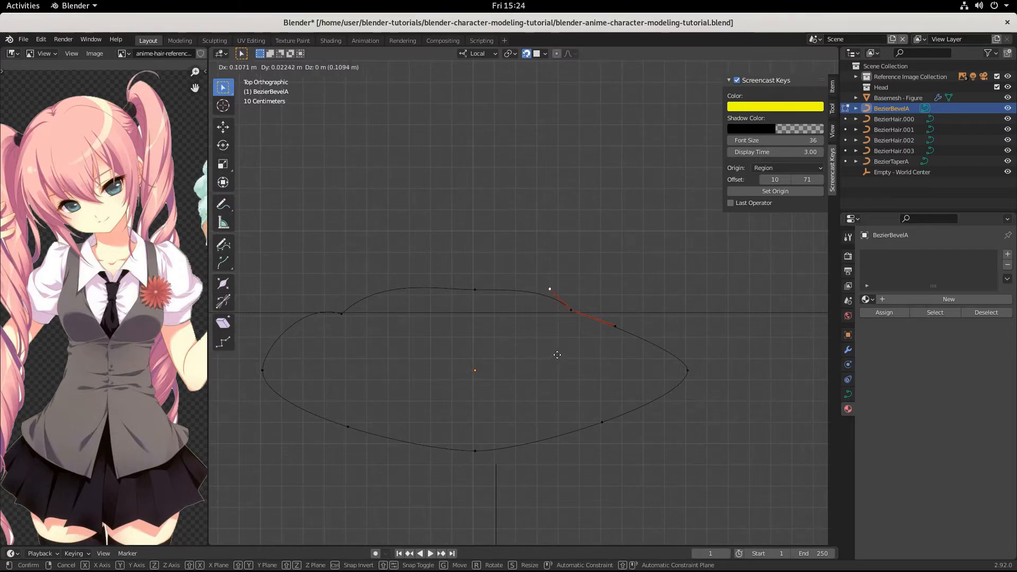
pyautogui.click(557, 355)
pyautogui.click(342, 313)
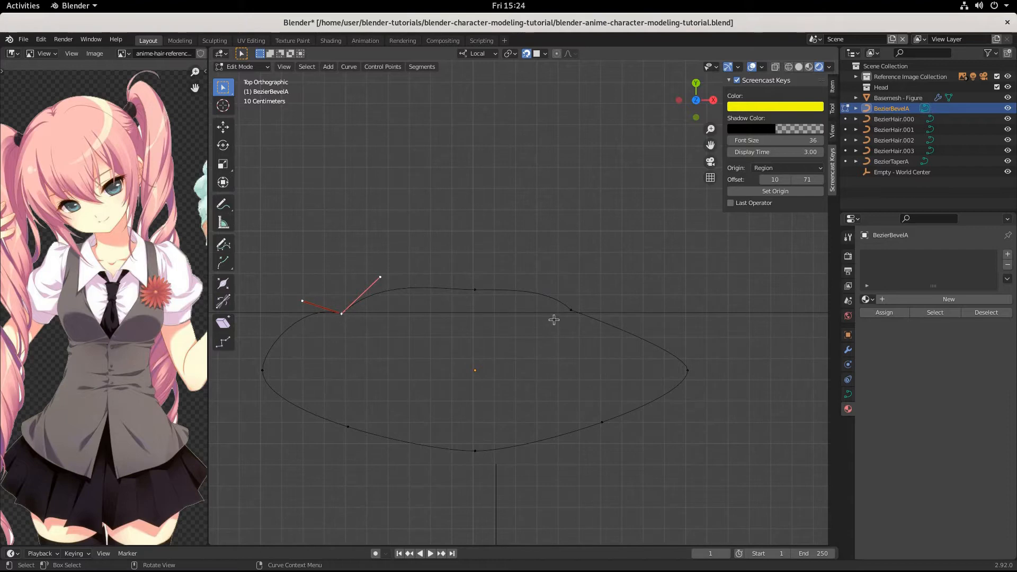
# Move the second notch point's right handle up and outward until nearly horizontal, and its left handle about 0.12 m toward the far-edge midpoint
pyautogui.click(571, 309)
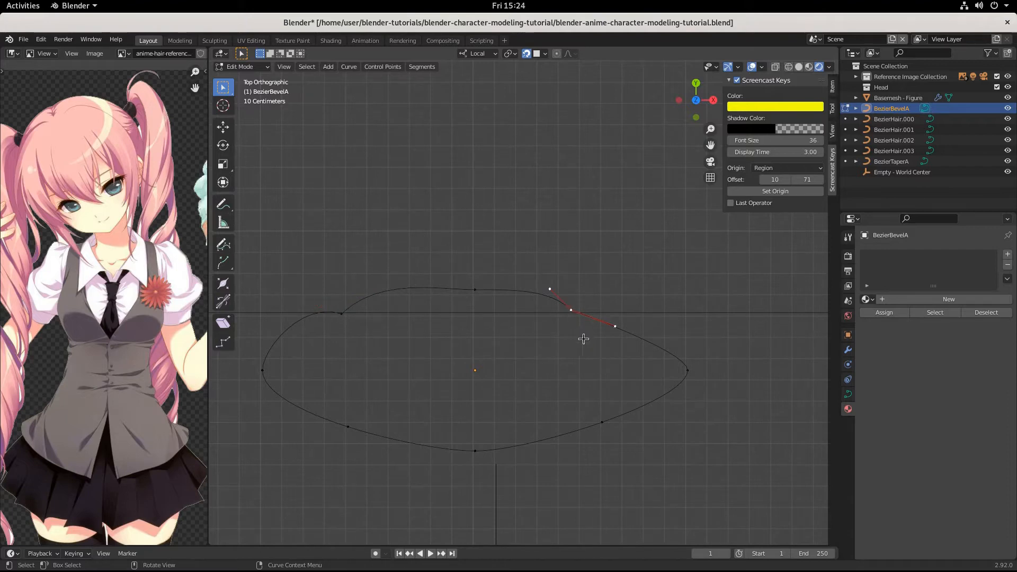
pyautogui.click(552, 290)
pyautogui.press('g')
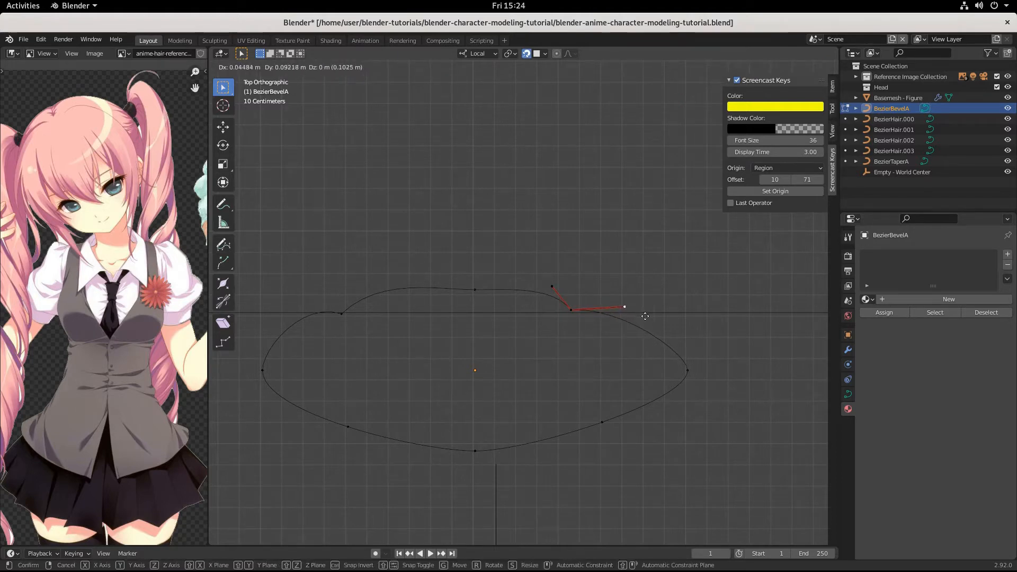
pyautogui.click(657, 315)
pyautogui.click(553, 286)
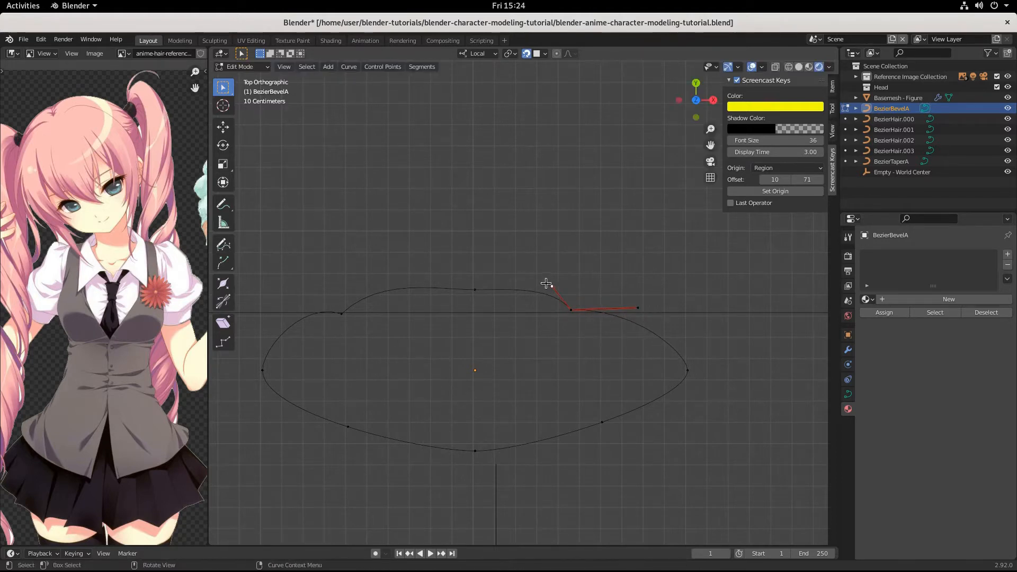
pyautogui.press('g')
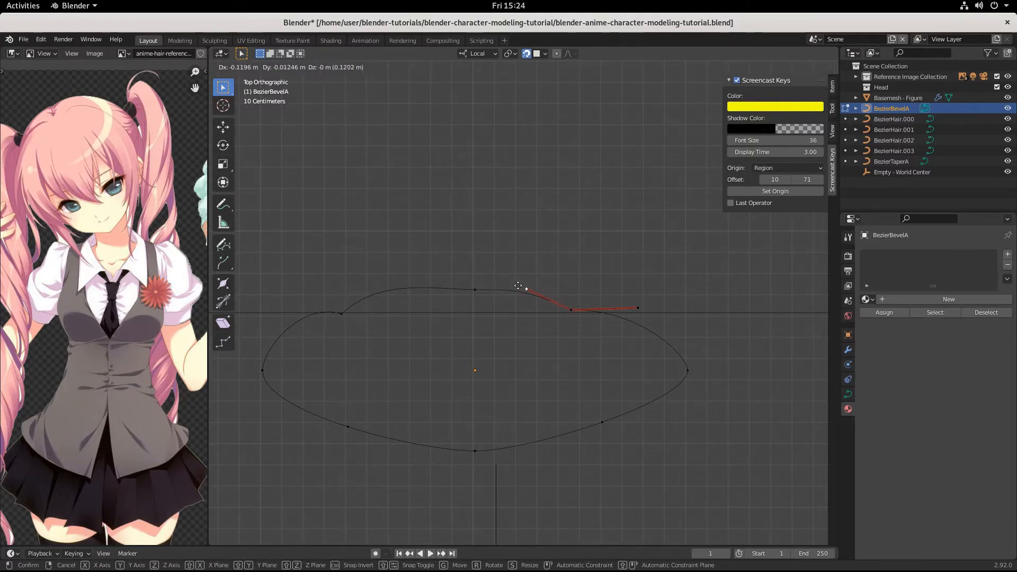
pyautogui.click(521, 286)
# Hide the viewport overlays and examine the strand grooves on the rendered front hair from several distances
pyautogui.moveTo(529, 289); pyautogui.dragTo(654, 413, button='middle')
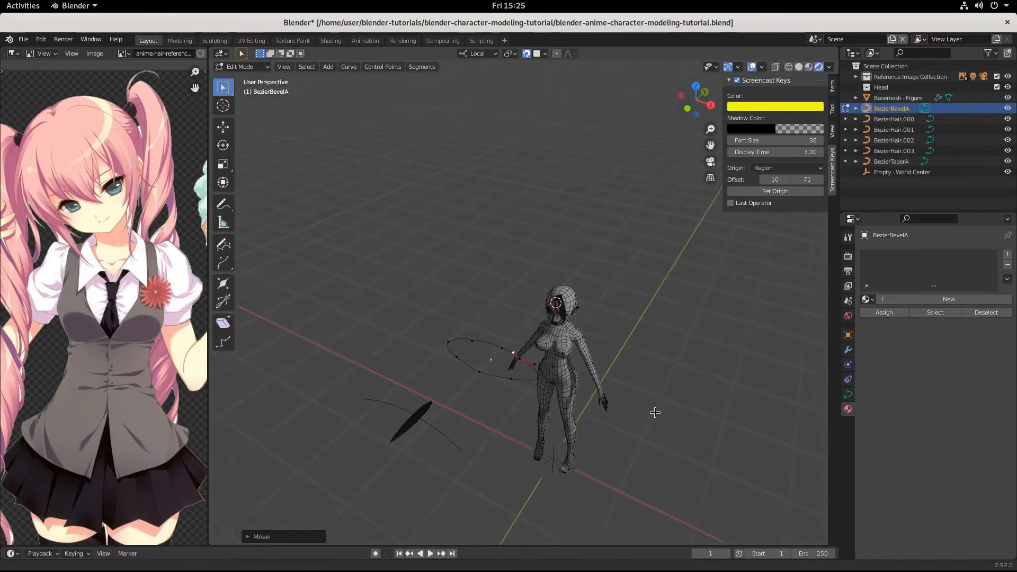
pyautogui.scroll(3, 632, 385)
pyautogui.scroll(5, 633, 385)
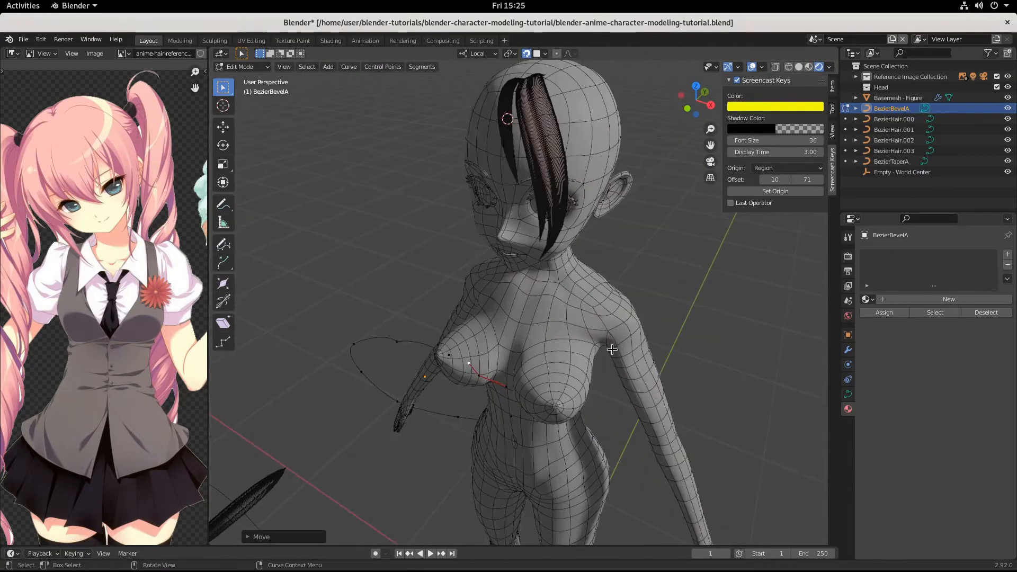
pyautogui.click(751, 68)
pyautogui.moveTo(617, 193); pyautogui.dragTo(628, 284, button='middle')
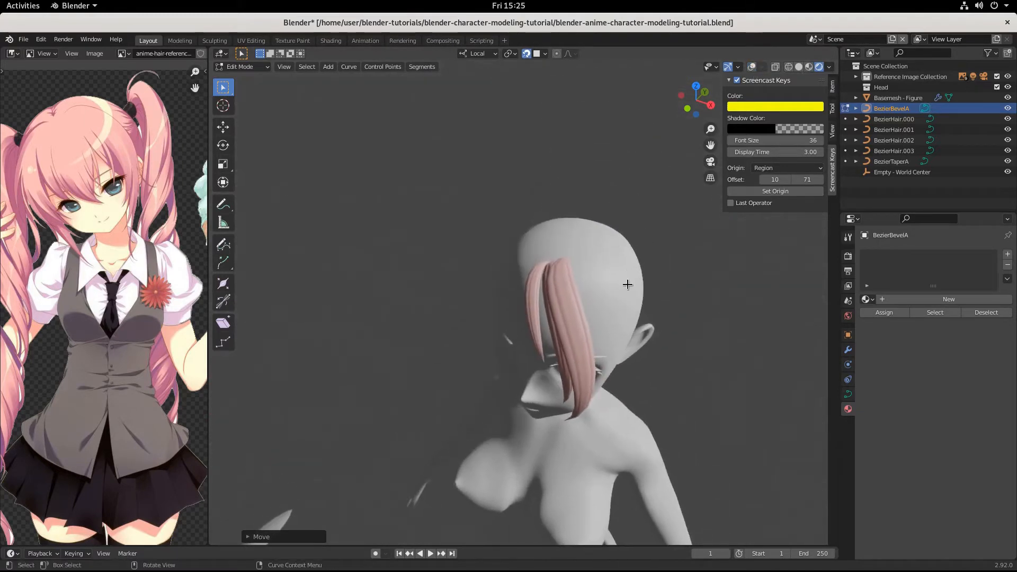
pyautogui.scroll(4, 633, 321)
pyautogui.scroll(-4, 632, 321)
pyautogui.scroll(4, 555, 375)
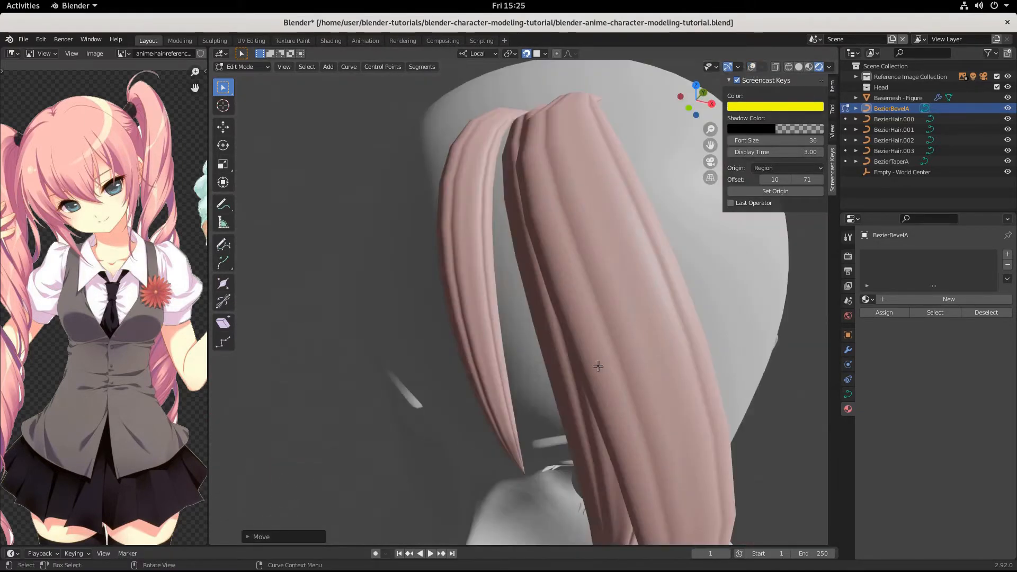
pyautogui.scroll(-4, 601, 364)
pyautogui.keyDown('shift'); pyautogui.moveTo(593, 378); pyautogui.dragTo(569, 337, button='middle'); pyautogui.keyUp('shift')
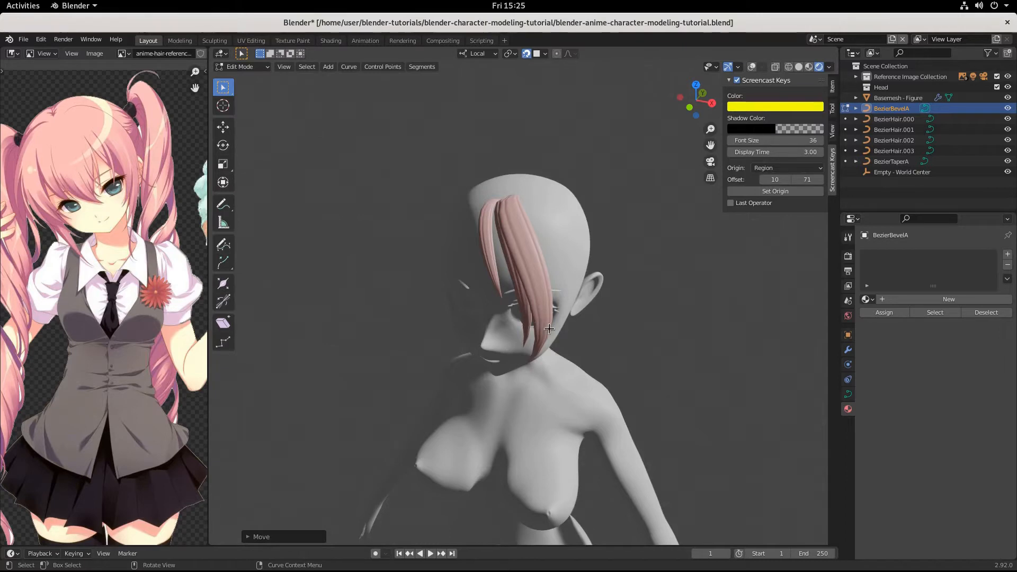
pyautogui.scroll(4, 549, 329)
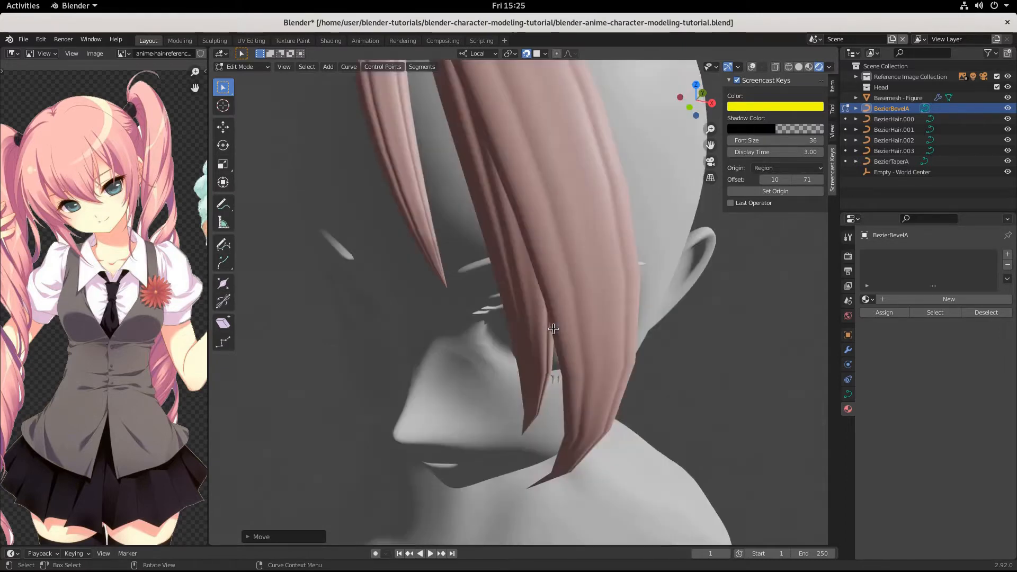
pyautogui.scroll(-4, 573, 254)
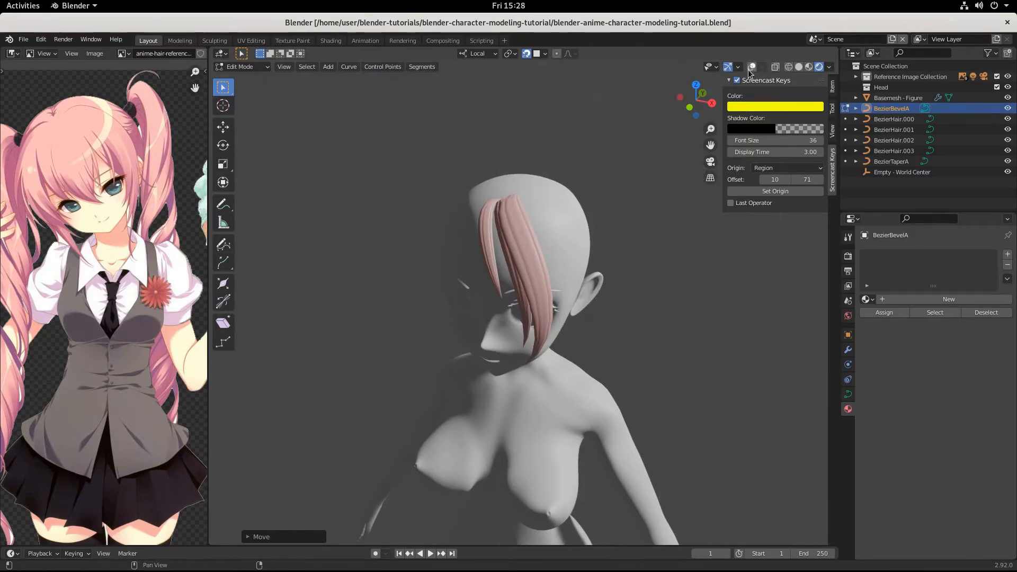
# Show the viewport overlays again and set the viewport to Solid shading in a front view of the head
pyautogui.click(751, 66)
pyautogui.click(798, 67)
pyautogui.scroll(-4, 673, 309)
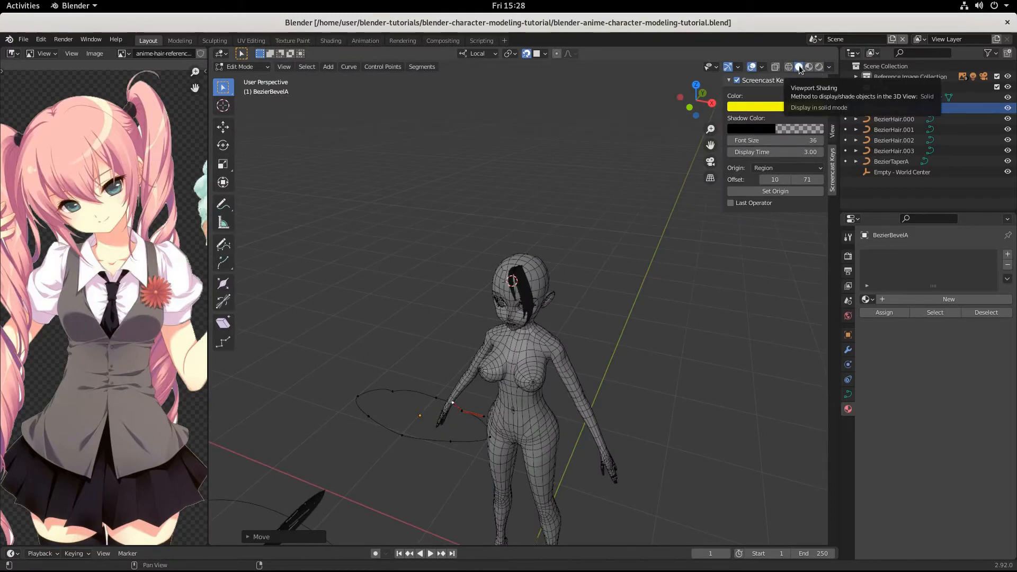
pyautogui.scroll(-3, 446, 441)
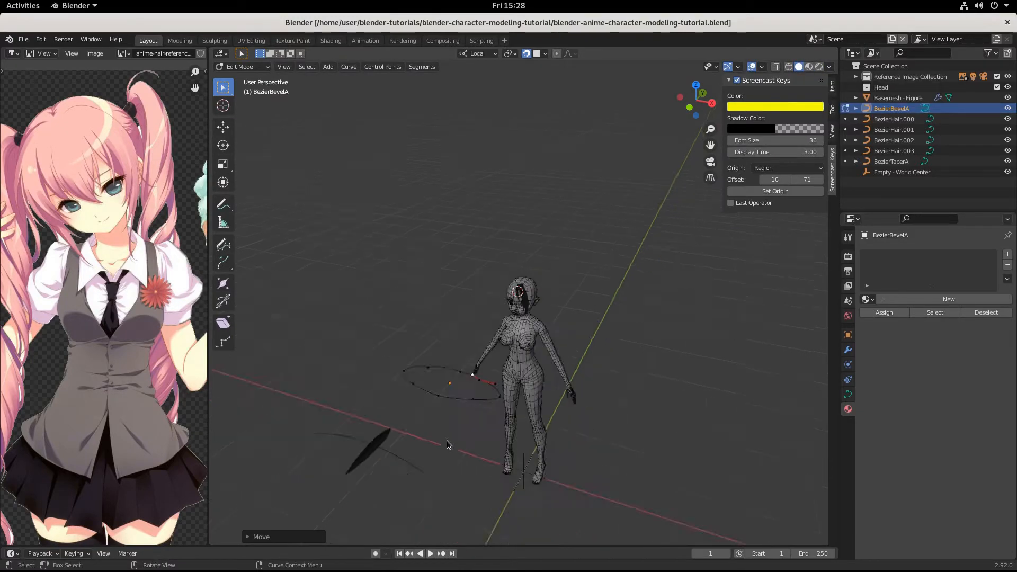
pyautogui.scroll(4, 446, 438)
pyautogui.press('KP_1')
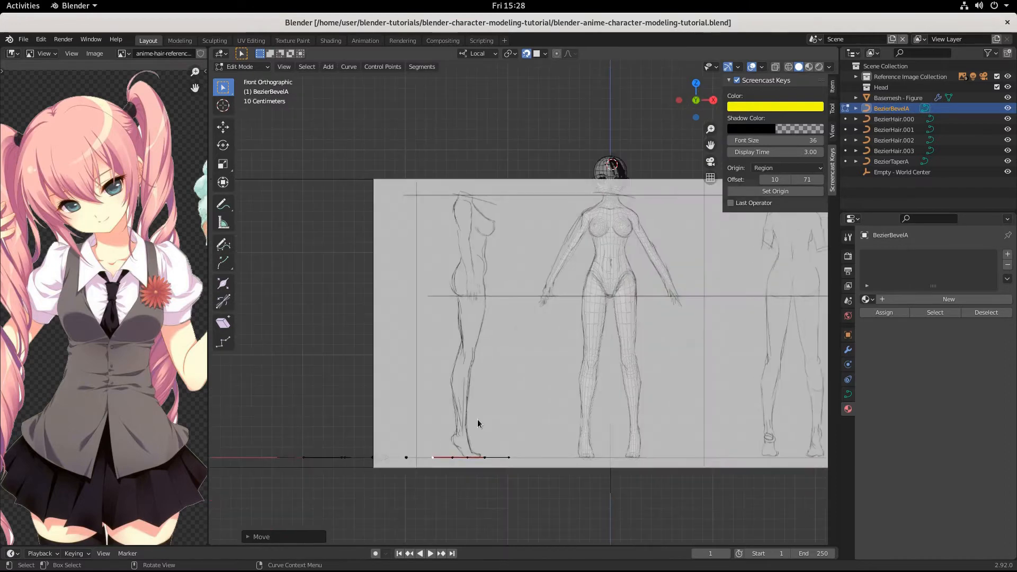
pyautogui.scroll(5, 557, 419)
pyautogui.keyDown('shift'); pyautogui.moveTo(661, 333); pyautogui.dragTo(595, 430, button='middle'); pyautogui.keyUp('shift')
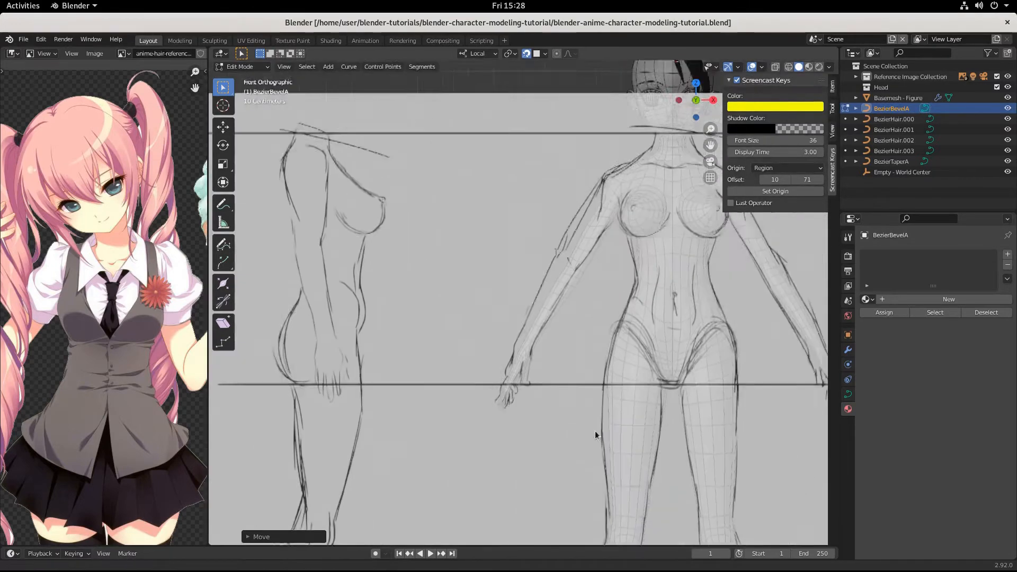
pyautogui.keyDown('shift'); pyautogui.moveTo(719, 253); pyautogui.dragTo(585, 395, button='middle'); pyautogui.keyUp('shift')
pyautogui.scroll(4, 583, 395)
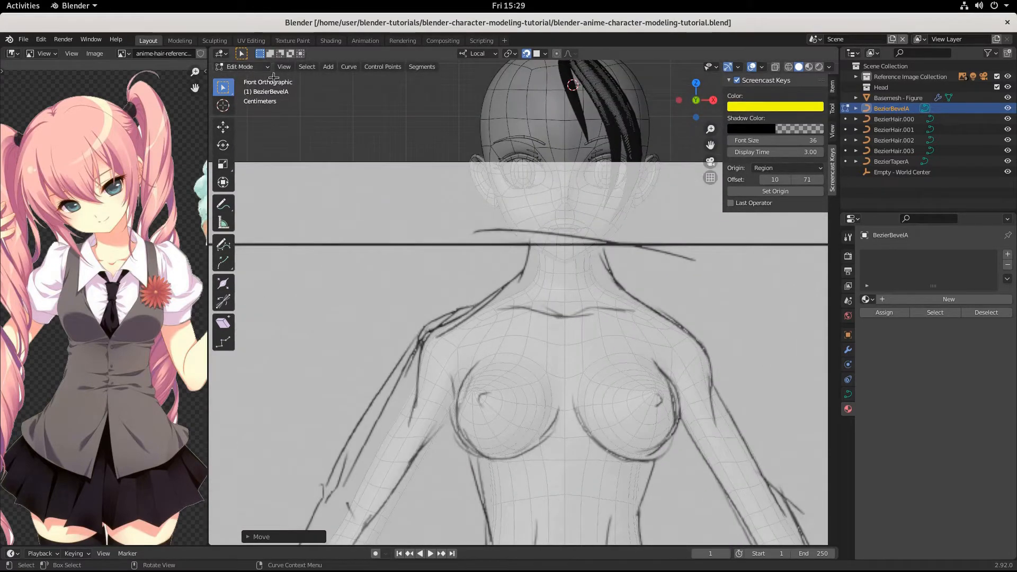
# Return to Object Mode and select the outermost front hair strand, BezierHair.003
pyautogui.press('Tab')
pyautogui.click(535, 162)
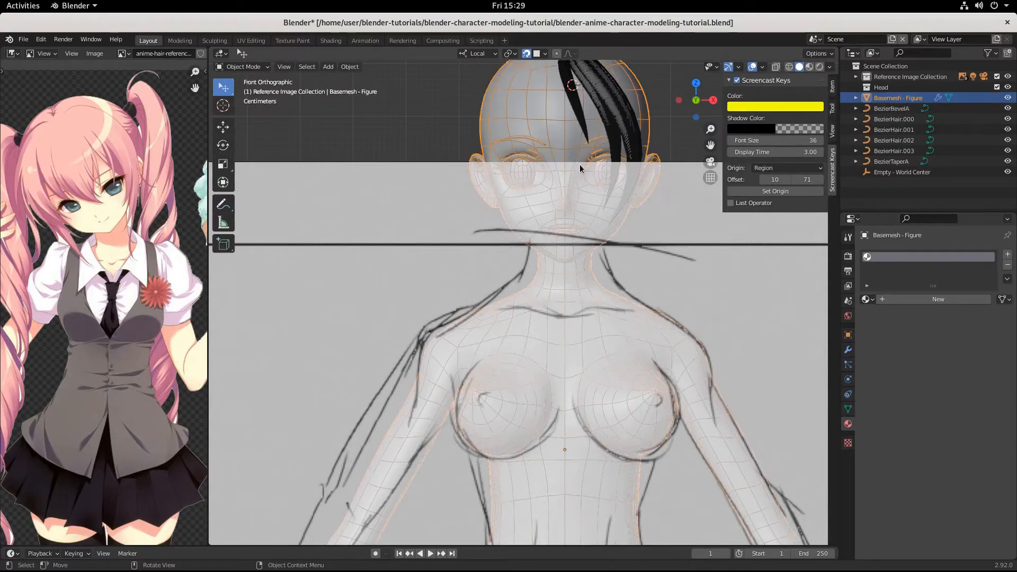
pyautogui.click(598, 108)
pyautogui.scroll(-2, 646, 192)
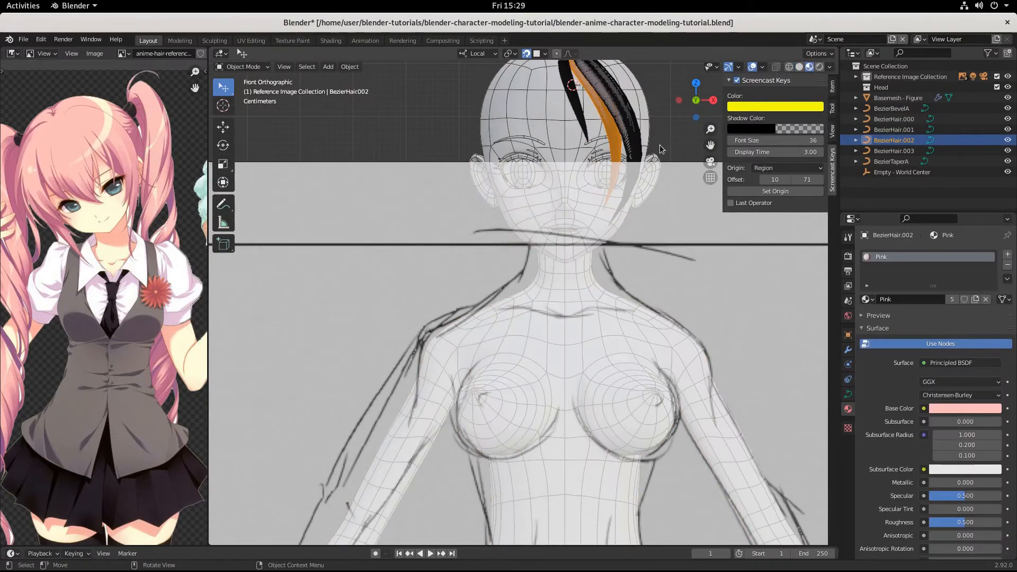
pyautogui.moveTo(646, 188); pyautogui.dragTo(615, 206, button='middle')
pyautogui.scroll(-4, 615, 208)
pyautogui.moveTo(432, 297); pyautogui.dragTo(451, 300, button='middle')
pyautogui.click(451, 301)
pyautogui.scroll(5, 474, 339)
pyautogui.scroll(-3, 475, 342)
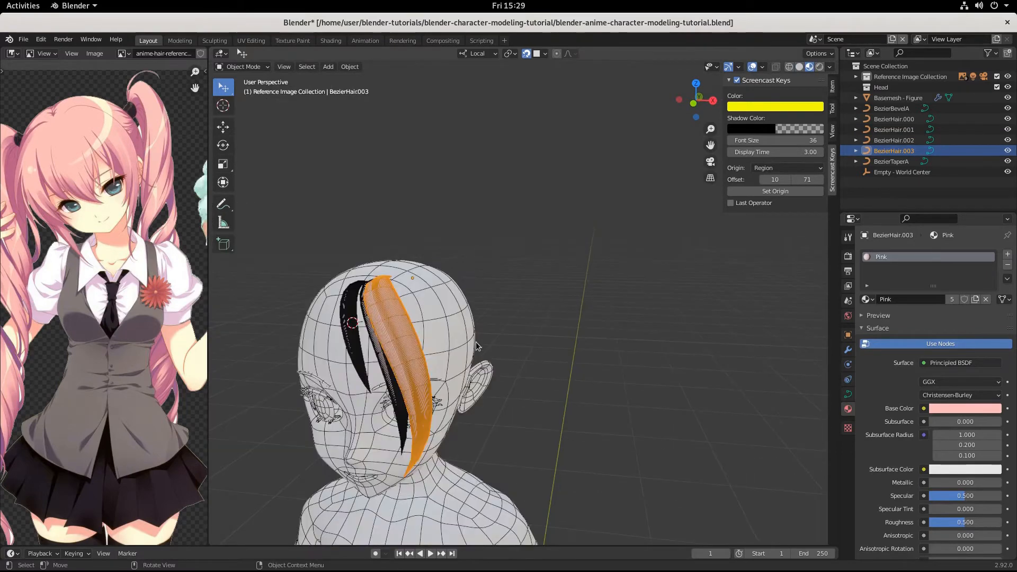
pyautogui.moveTo(475, 341); pyautogui.dragTo(499, 333, button='middle')
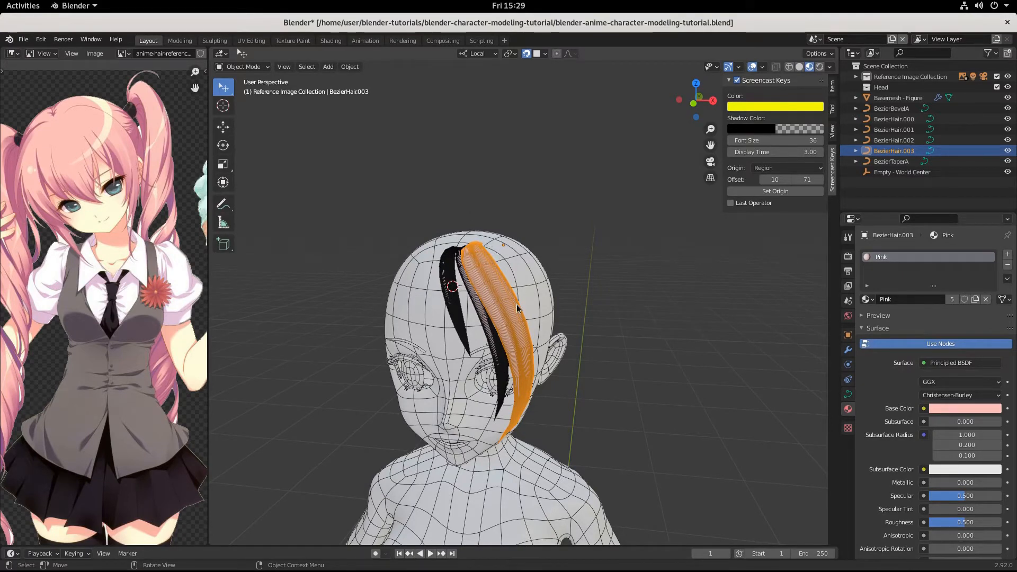
# Duplicate the bevel profile curve BezierBevelA and place the copy about 2.15 m away along negative local X
pyautogui.scroll(-7, 409, 380)
pyautogui.scroll(-4, 412, 389)
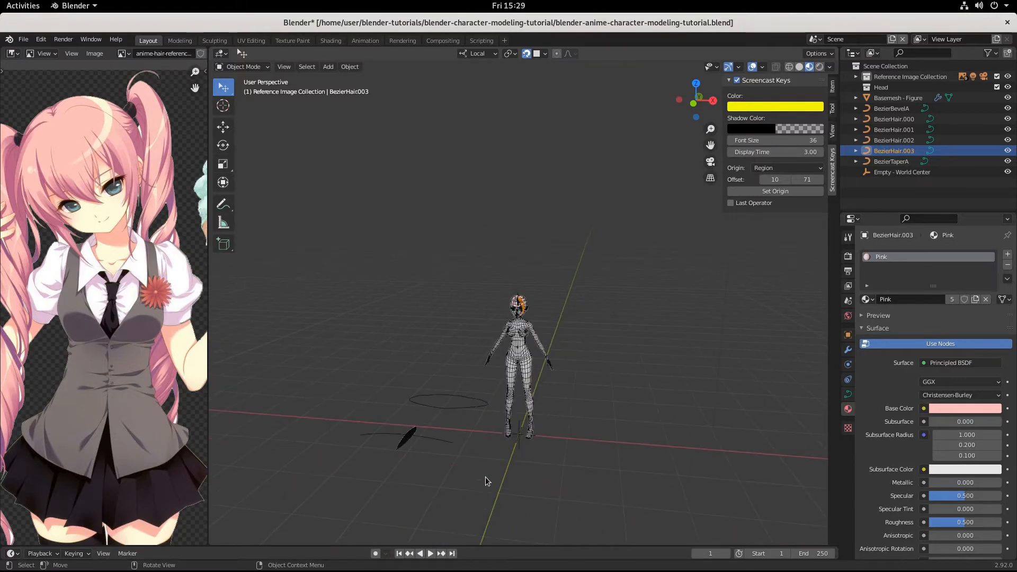
pyautogui.click(464, 413)
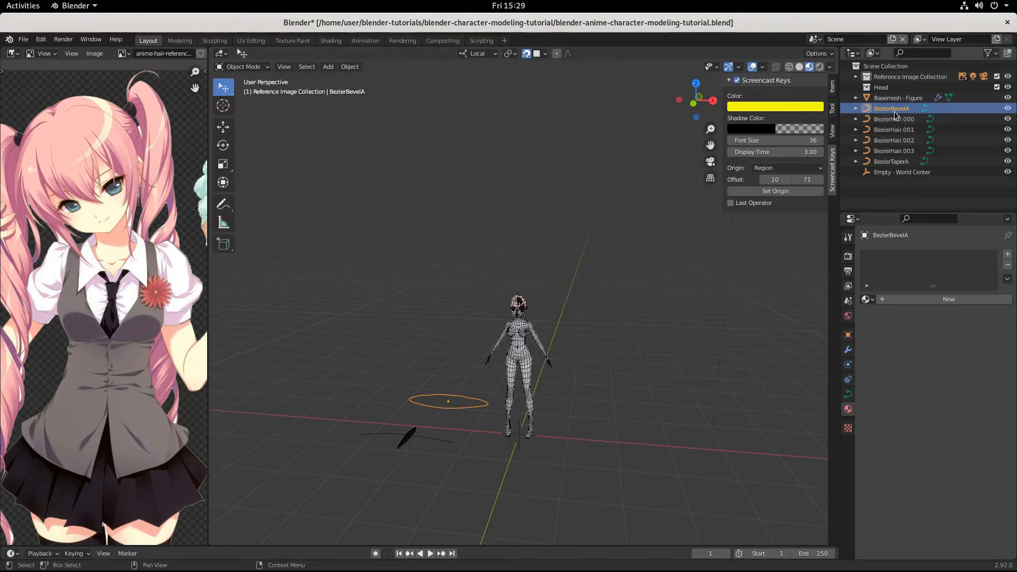
pyautogui.moveTo(424, 411); pyautogui.dragTo(462, 394, button='middle')
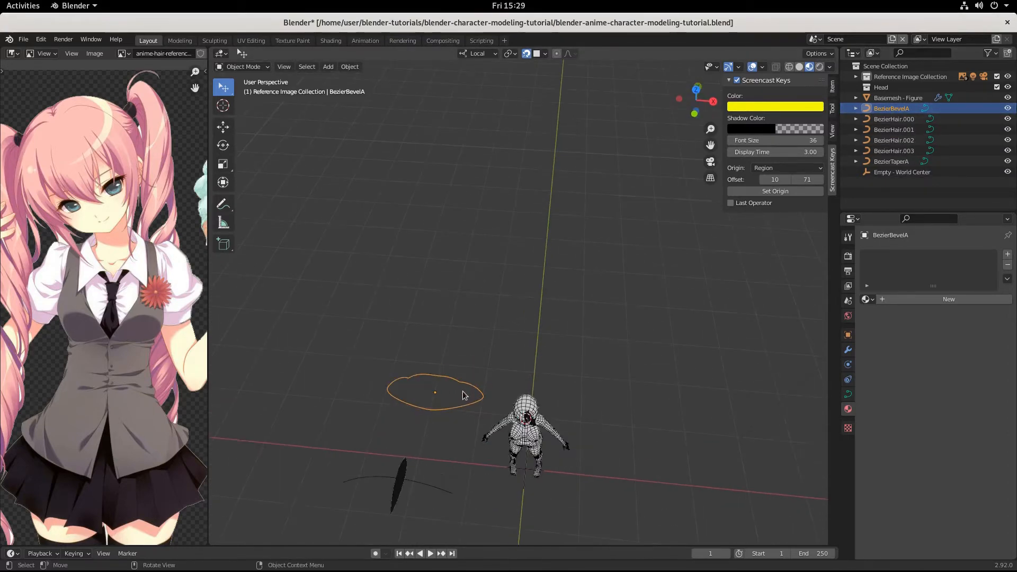
pyautogui.moveTo(425, 477); pyautogui.dragTo(495, 428, button='middle')
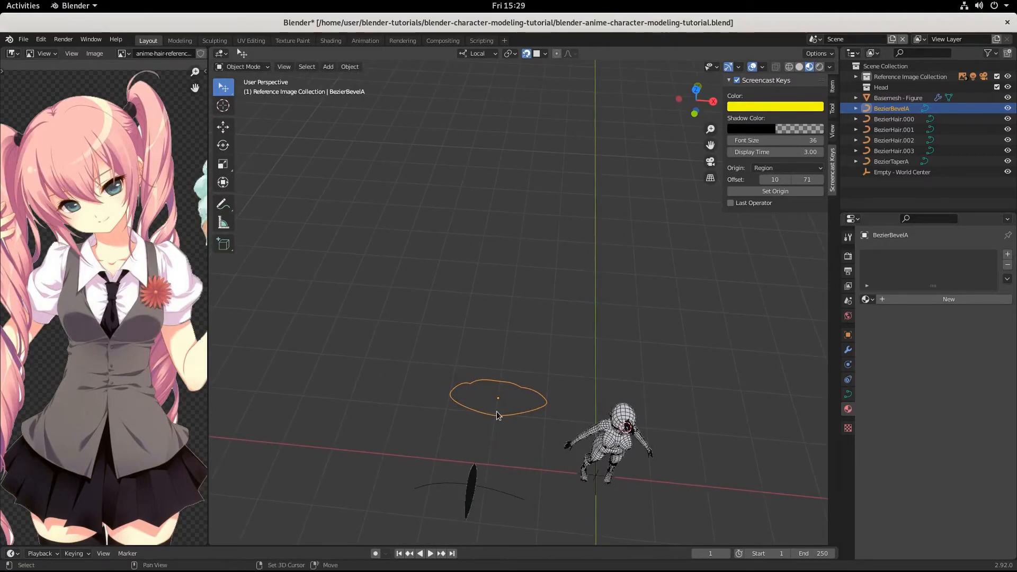
pyautogui.hotkey('shift', 'd')
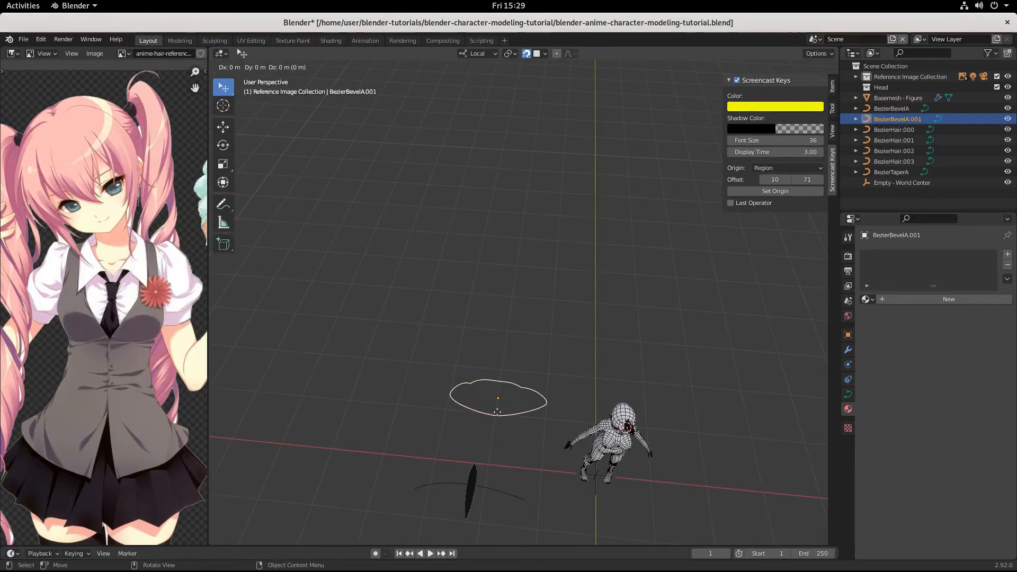
pyautogui.press('x')
pyautogui.press('x')
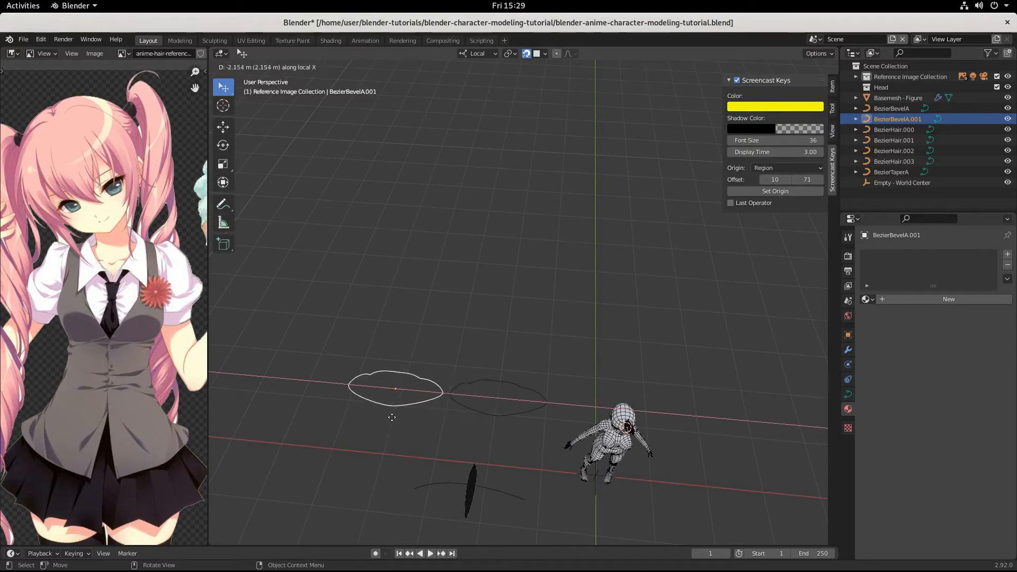
pyautogui.click(399, 418)
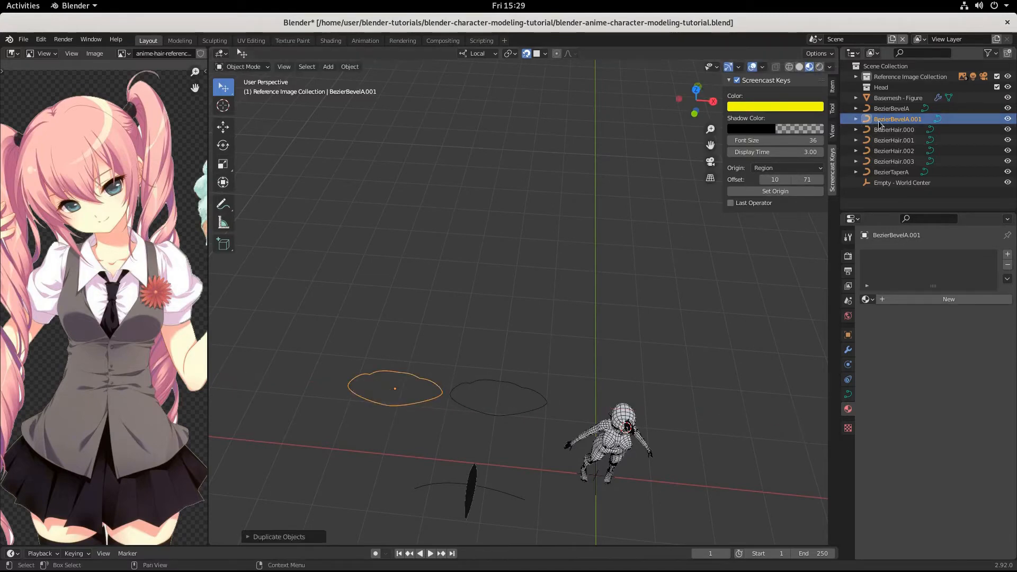
# Rename the duplicated bevel profile curve to BezierBevelB
pyautogui.click(909, 121)
pyautogui.doubleClick(908, 120)
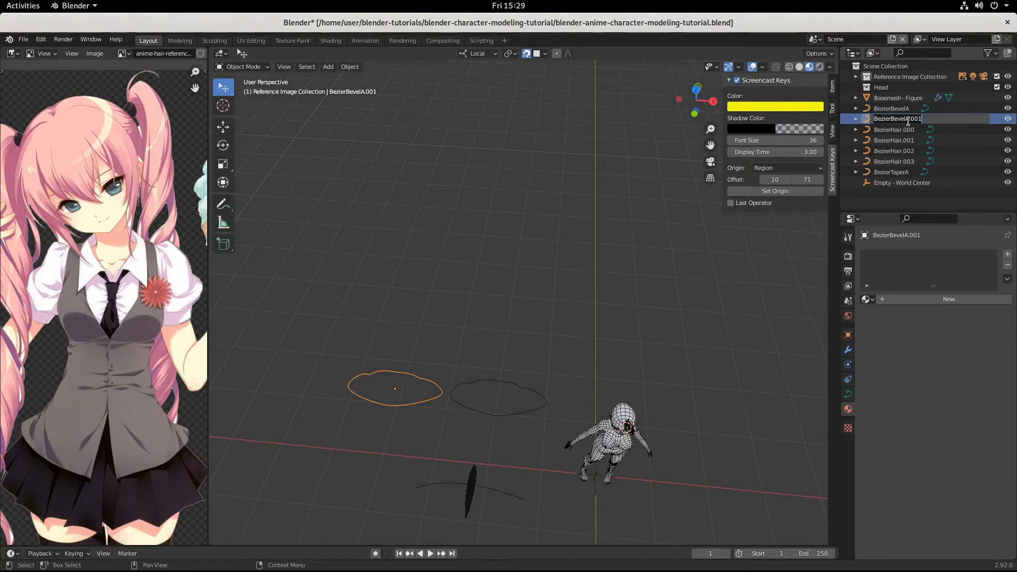
pyautogui.click(935, 119)
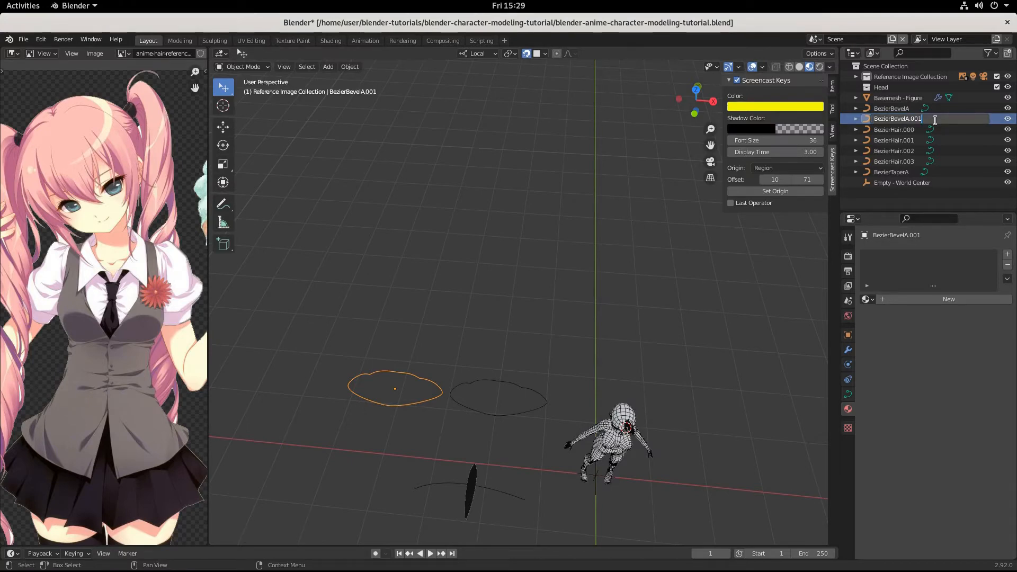
pyautogui.press('BackSpace')
pyautogui.press('BackSpace')
pyautogui.press('BackSpace')
pyautogui.press('BackSpace')
pyautogui.press('BackSpace')
pyautogui.write('b')
pyautogui.press('Return')
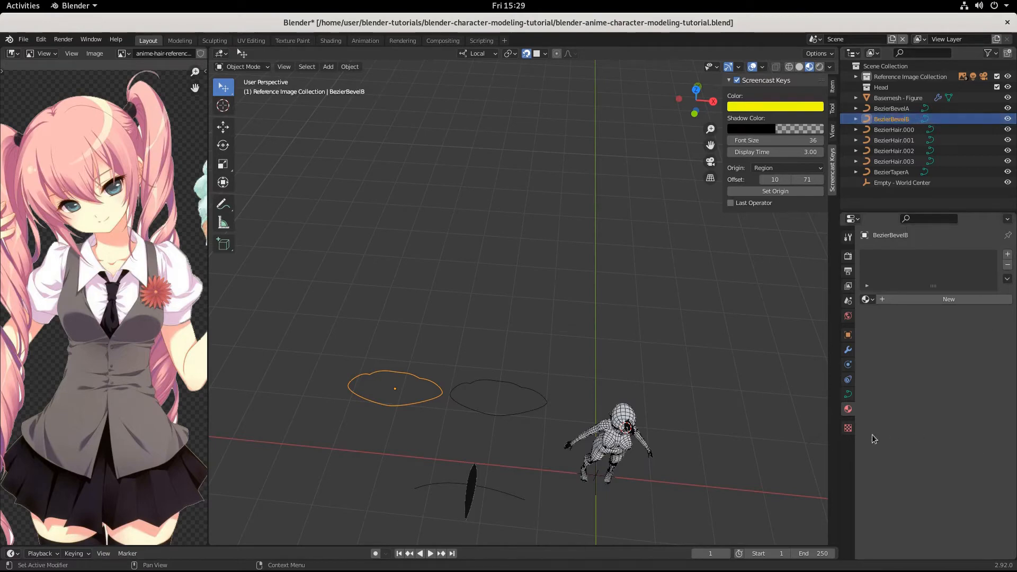
# Display BezierBevelB's object properties and switch to a close top view of the curve
pyautogui.click(848, 315)
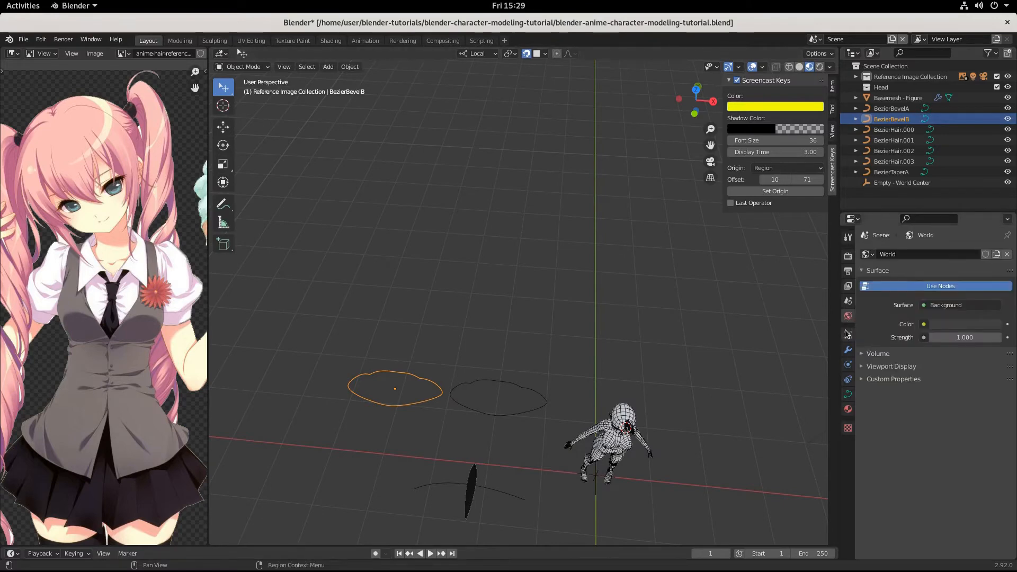
pyautogui.click(848, 335)
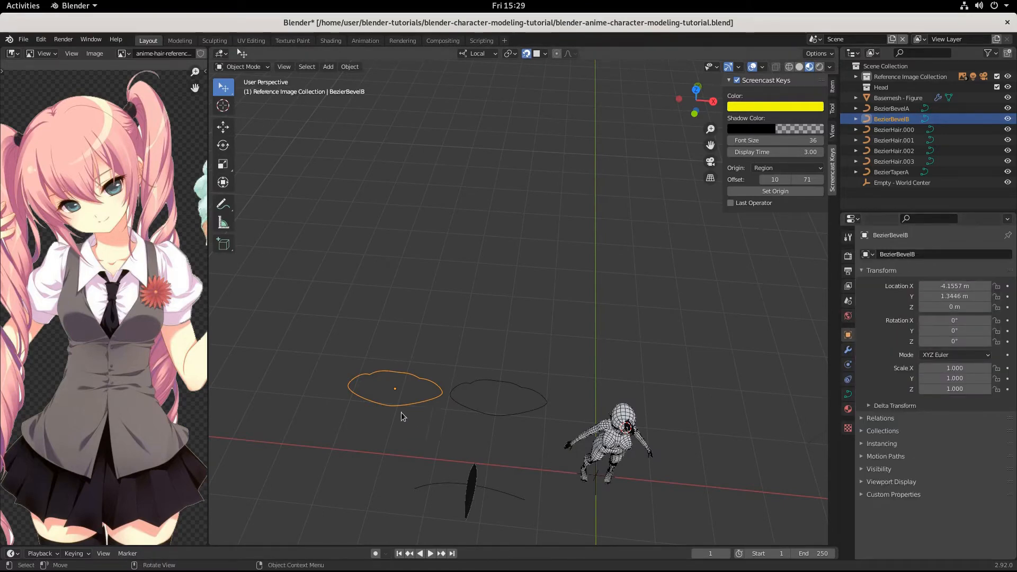
pyautogui.scroll(2, 392, 399)
pyautogui.moveTo(392, 469); pyautogui.dragTo(582, 435, button='middle')
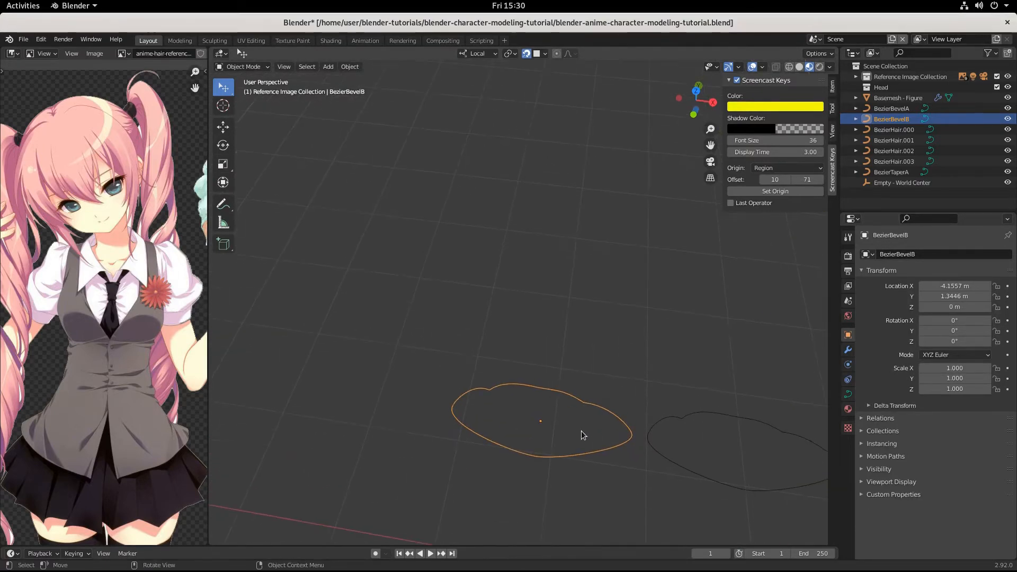
pyautogui.press('KP_7')
pyautogui.scroll(3, 570, 446)
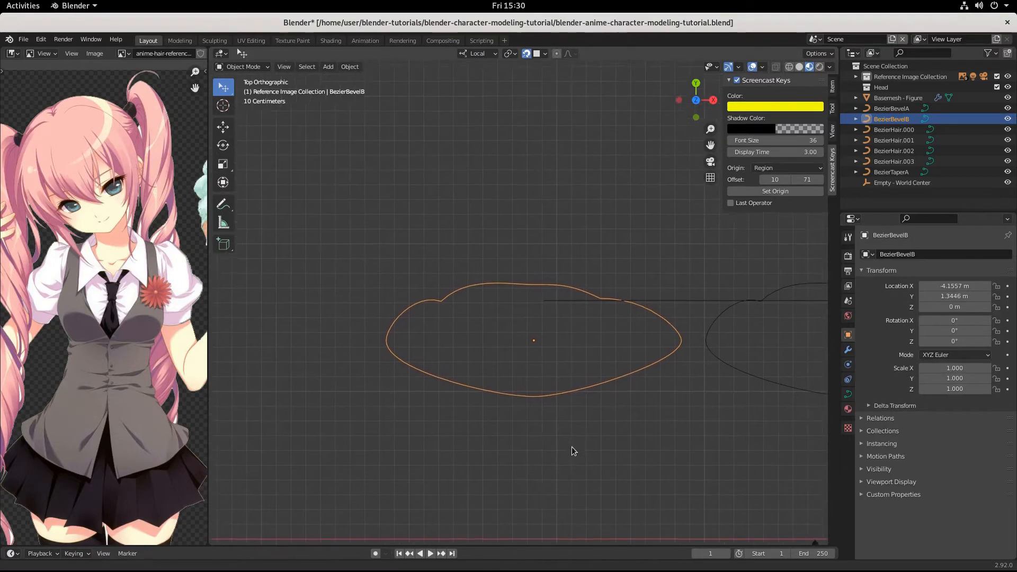
# Select the BezierBevelB profile curve again in the top view and enter Edit Mode on it
pyautogui.click(756, 300)
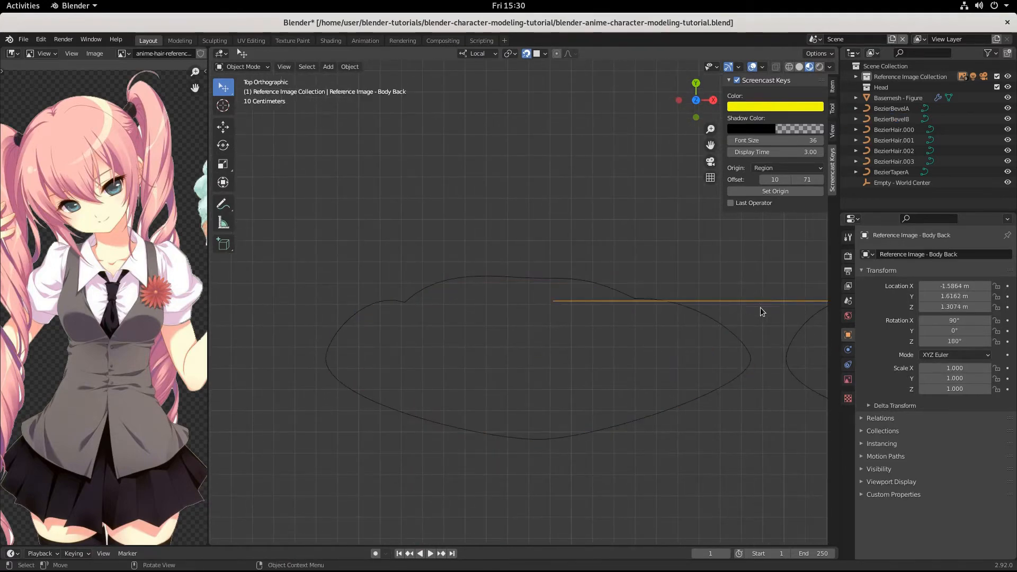
pyautogui.scroll(-7, 738, 399)
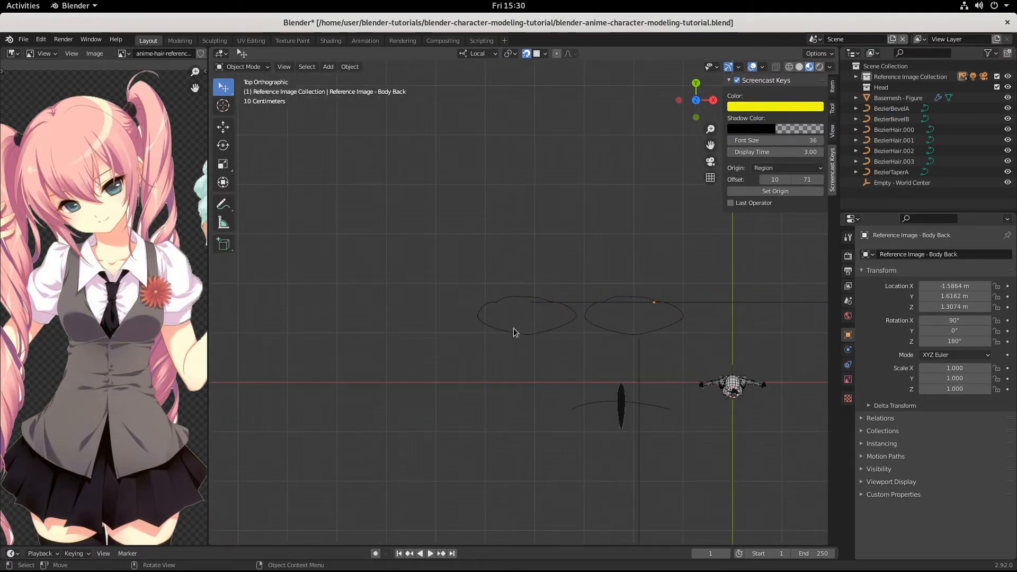
pyautogui.scroll(2, 516, 333)
pyautogui.click(538, 350)
pyautogui.scroll(3, 542, 352)
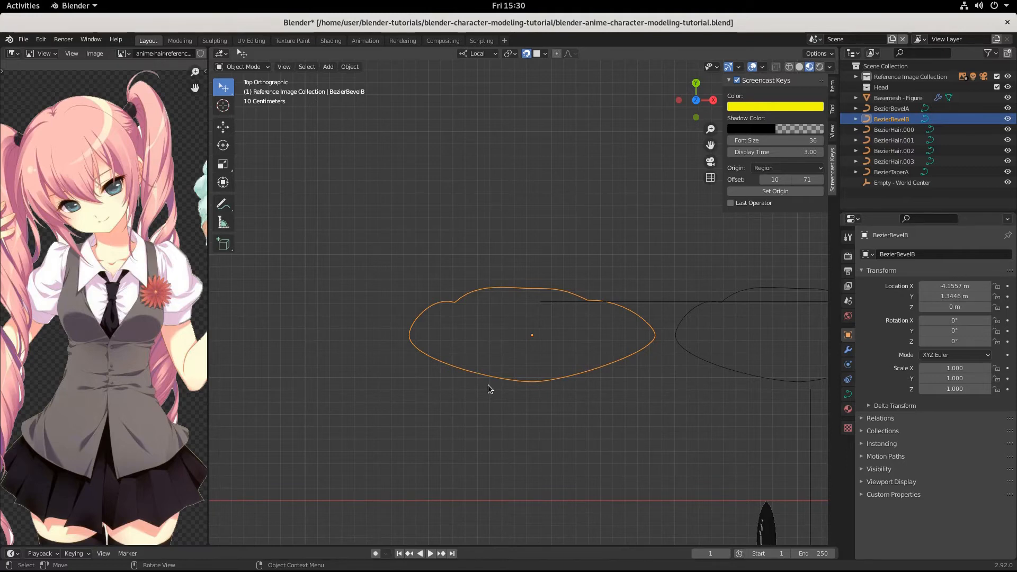
pyautogui.scroll(1, 548, 399)
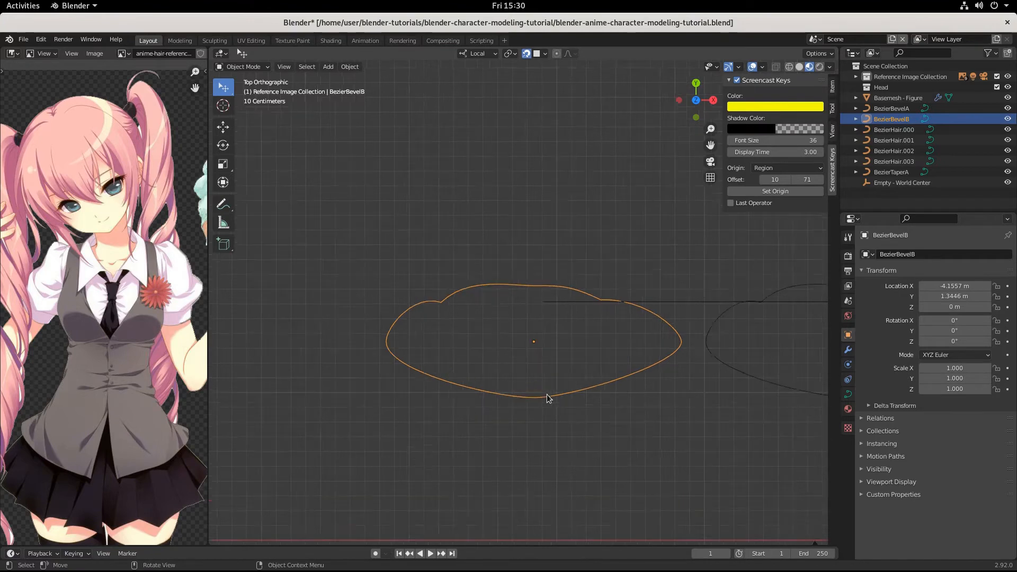
pyautogui.scroll(1, 548, 398)
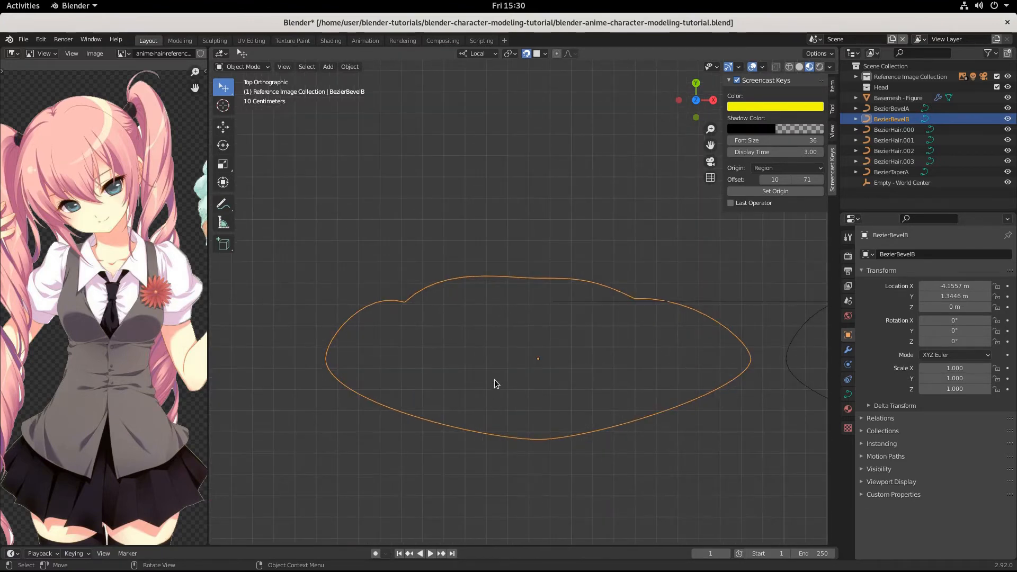
pyautogui.press('Tab')
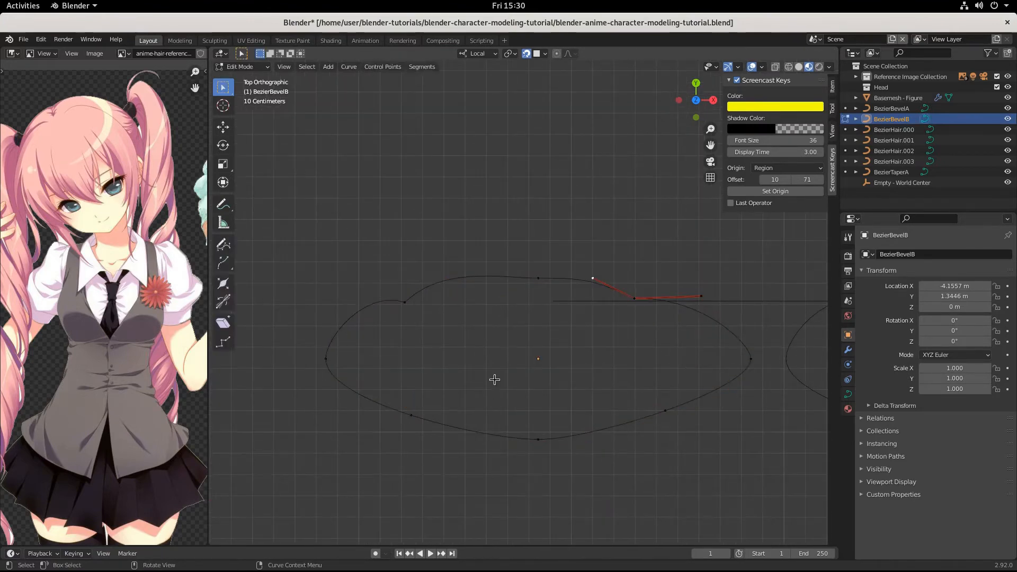
# Move the profile's top middle control point up about 0.08 m and slightly left, and shorten its handles
pyautogui.click(539, 278)
pyautogui.press('g')
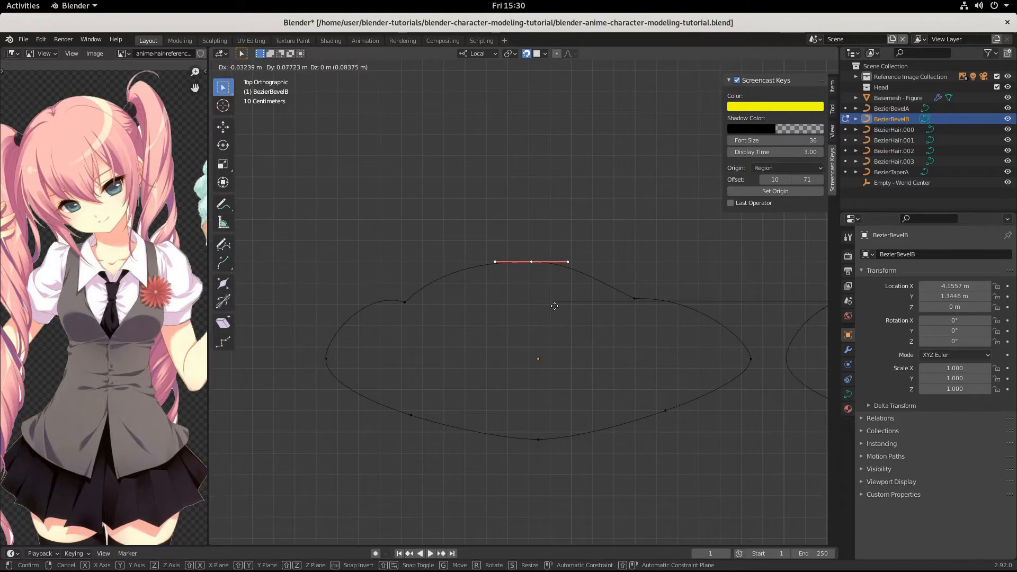
pyautogui.click(554, 306)
pyautogui.press('s')
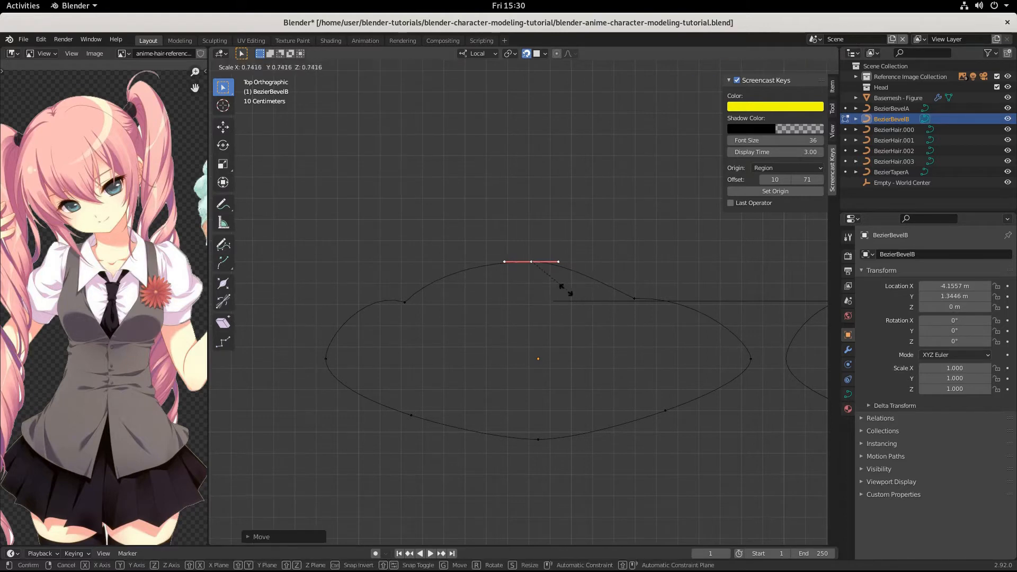
pyautogui.click(559, 285)
# Move the upper-left groove point of BezierBevelB about 0.2 m inward along X toward the top middle point
pyautogui.click(404, 301)
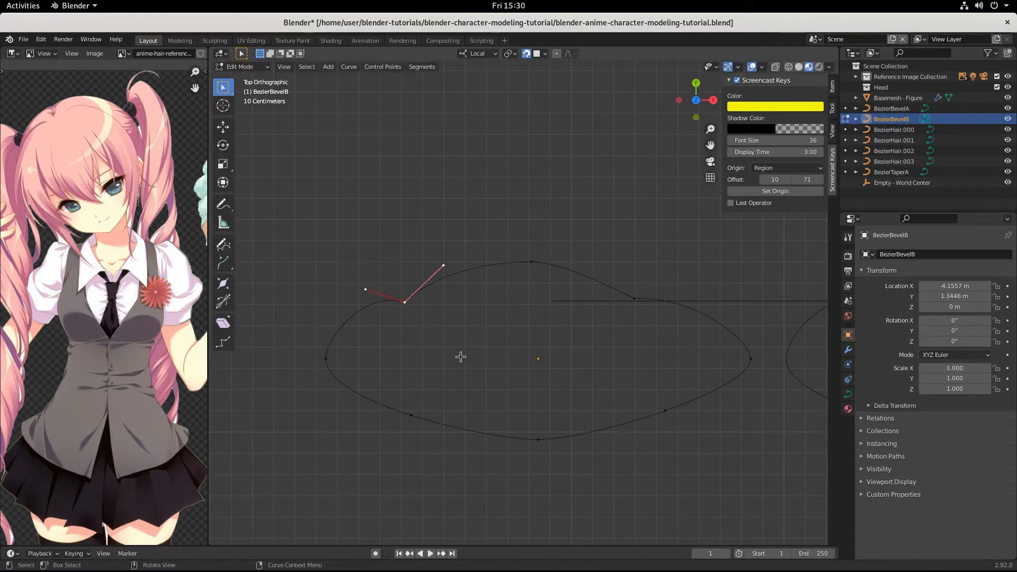
pyautogui.press('g')
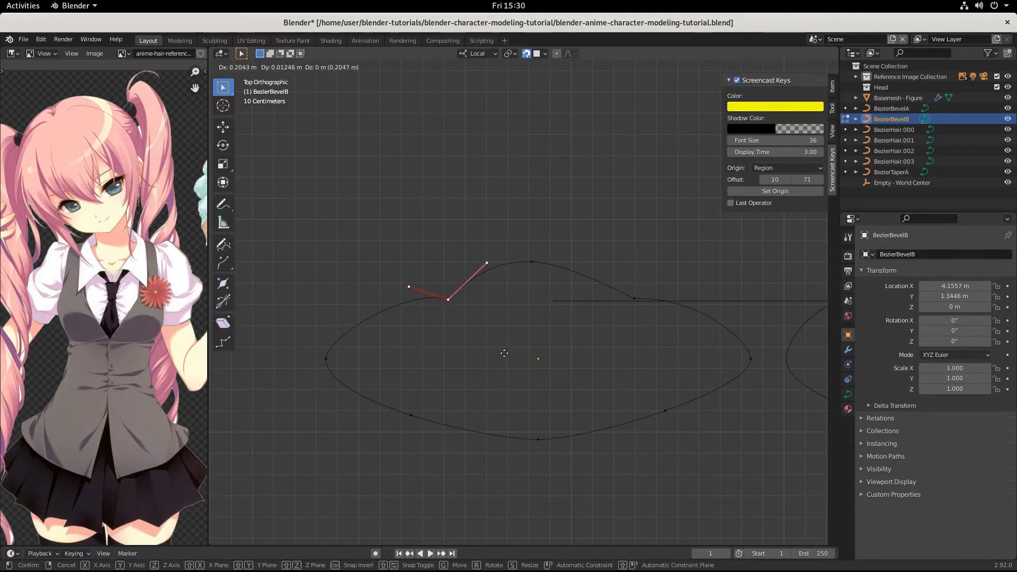
pyautogui.click(497, 353)
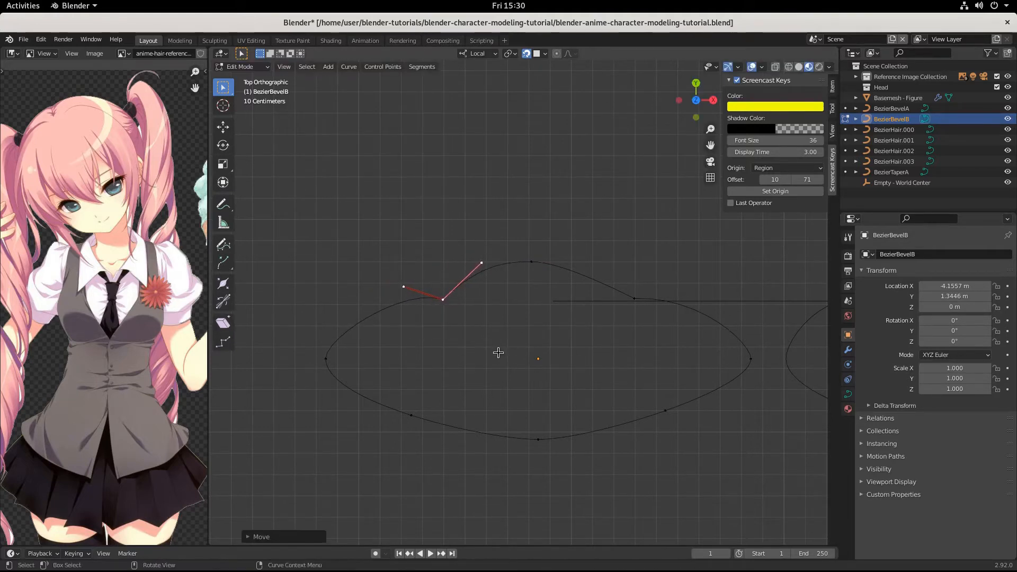
# Flatten and shorten the upper-right groove point's handles, and move the point about 0.18 m outward and 0.07 m down
pyautogui.click(633, 297)
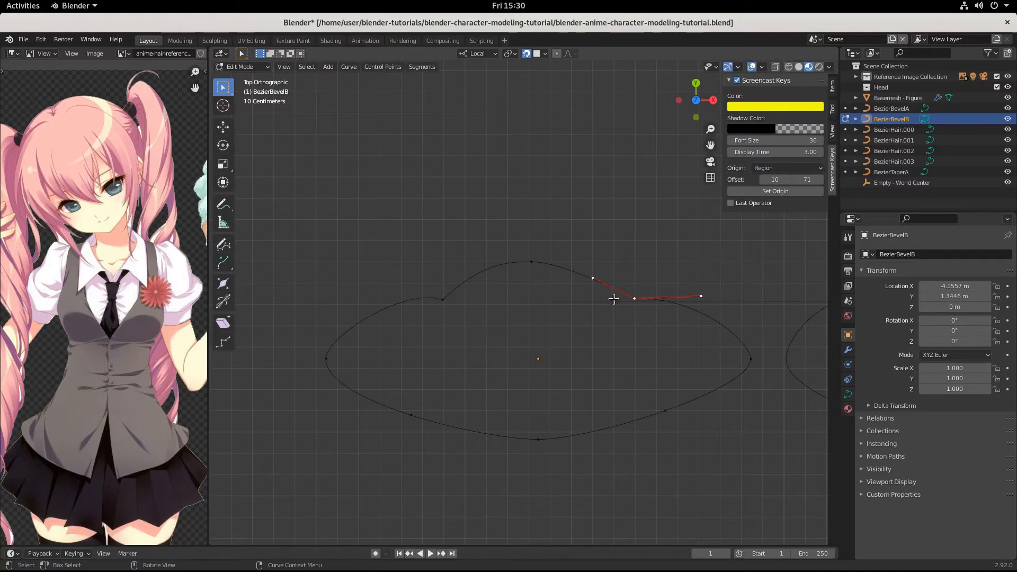
pyautogui.moveTo(592, 278); pyautogui.dragTo(664, 311)
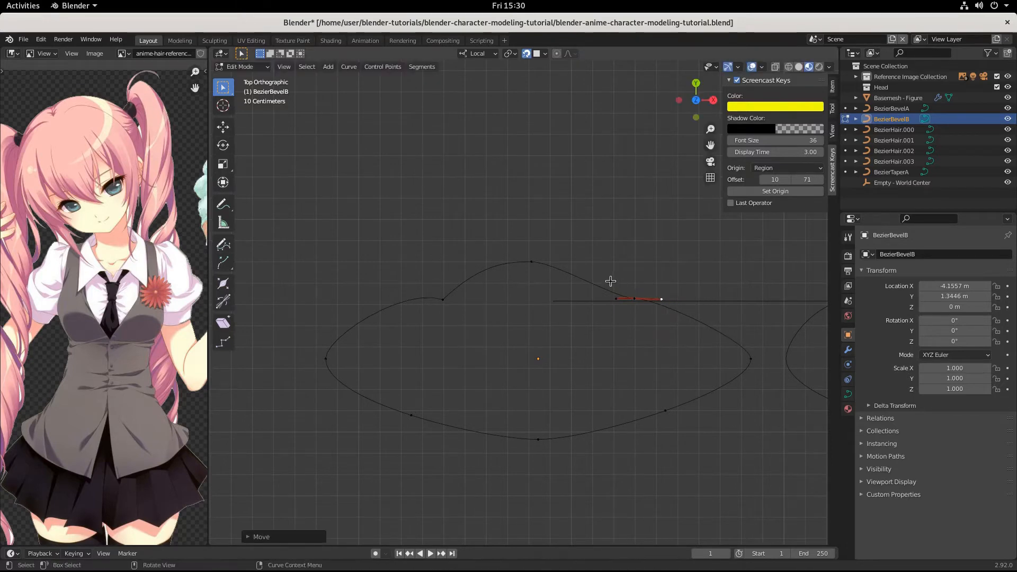
pyautogui.click(633, 298)
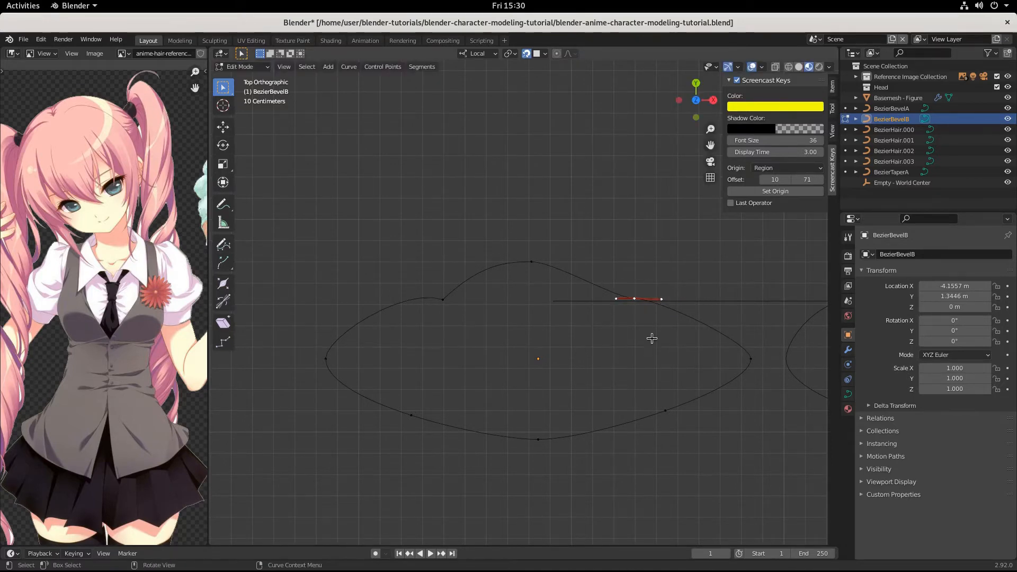
pyautogui.press('g')
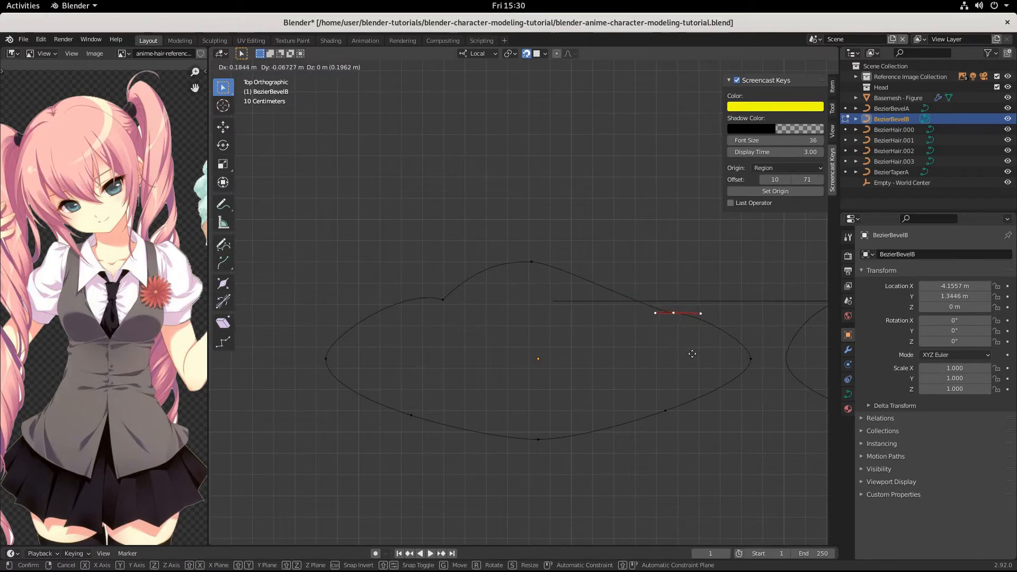
pyautogui.click(692, 354)
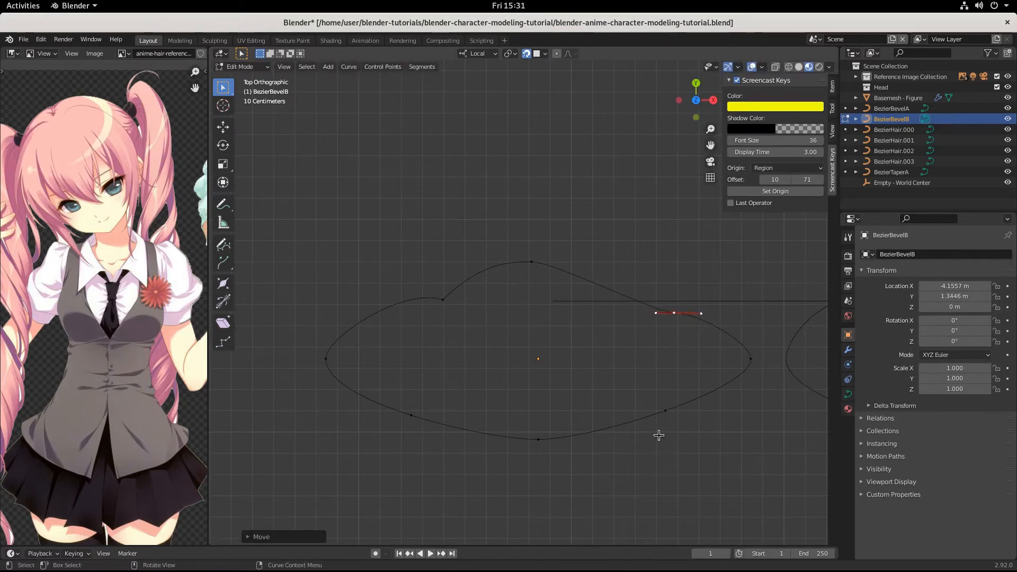
# Move the profile's lower-left control point about 0.06 m right and 0.02 m up
pyautogui.click(430, 427)
pyautogui.press('g')
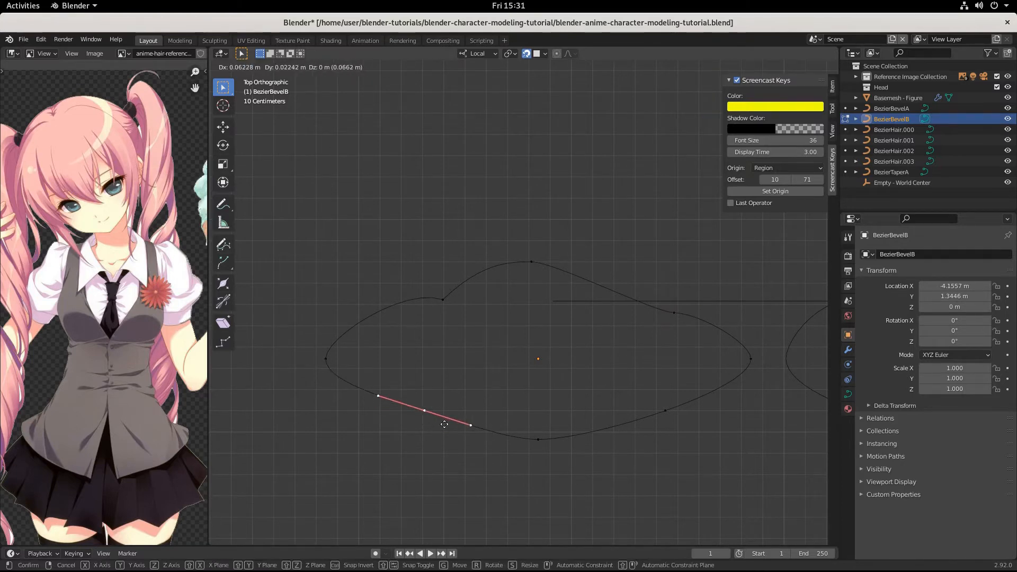
pyautogui.click(436, 422)
# Adjust the handle length of the profile's leftmost control point and move the point slightly inward along X
pyautogui.click(326, 359)
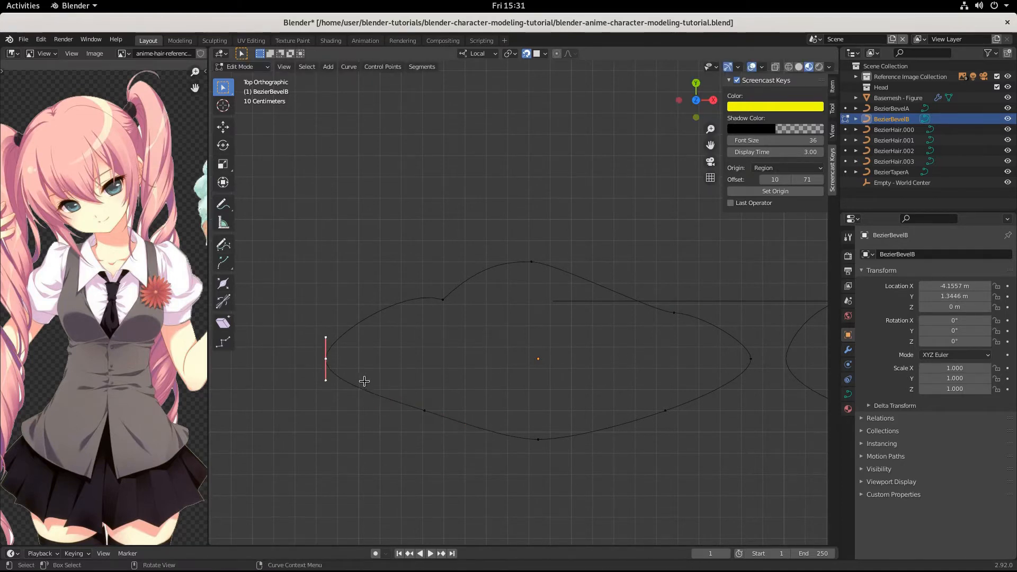
pyautogui.press('s')
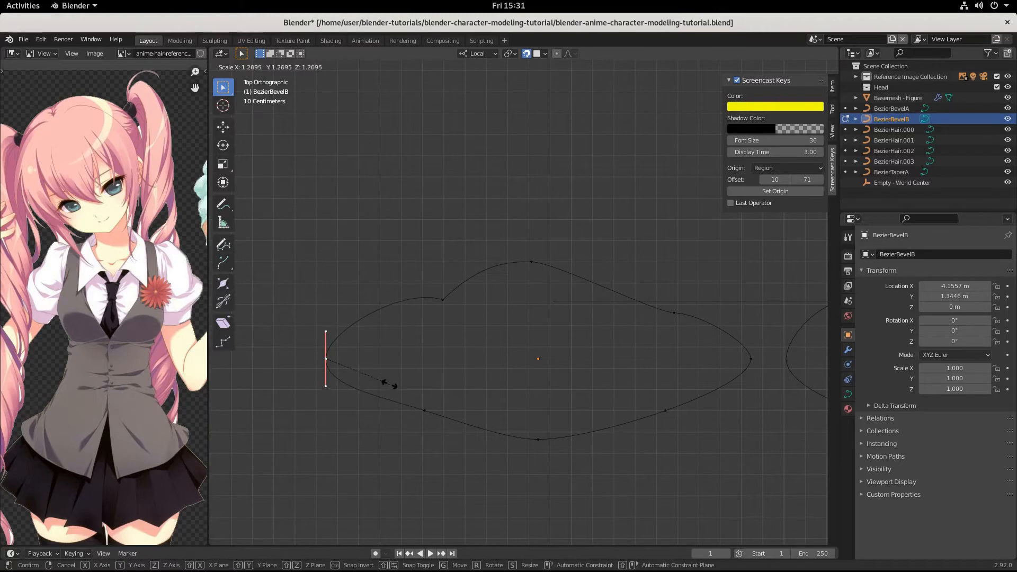
pyautogui.click(373, 378)
pyautogui.press('g')
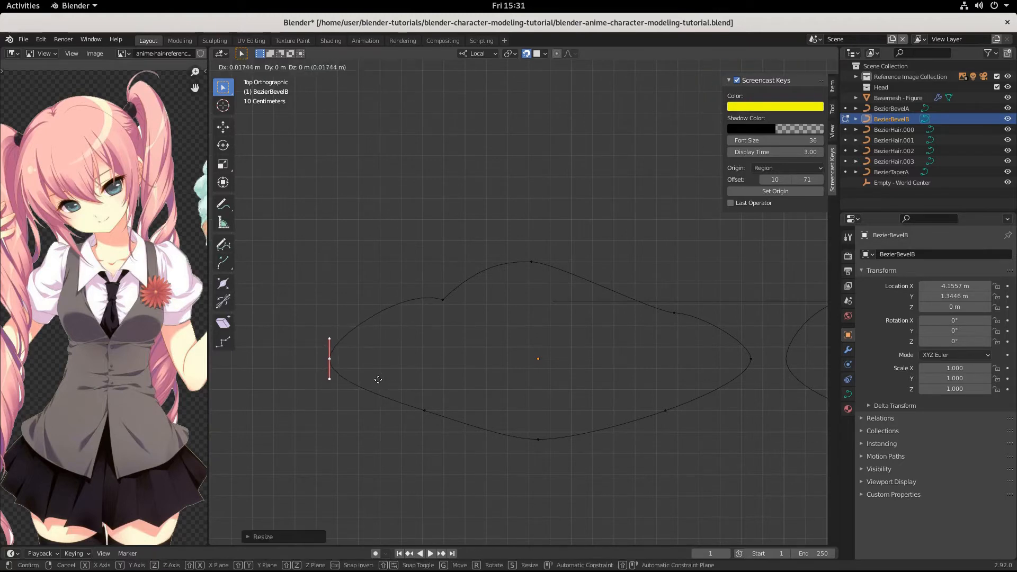
pyautogui.click(384, 379)
# Move the lower-left control point another 0.07 m or so inward to deepen the curve's dip there
pyautogui.click(424, 411)
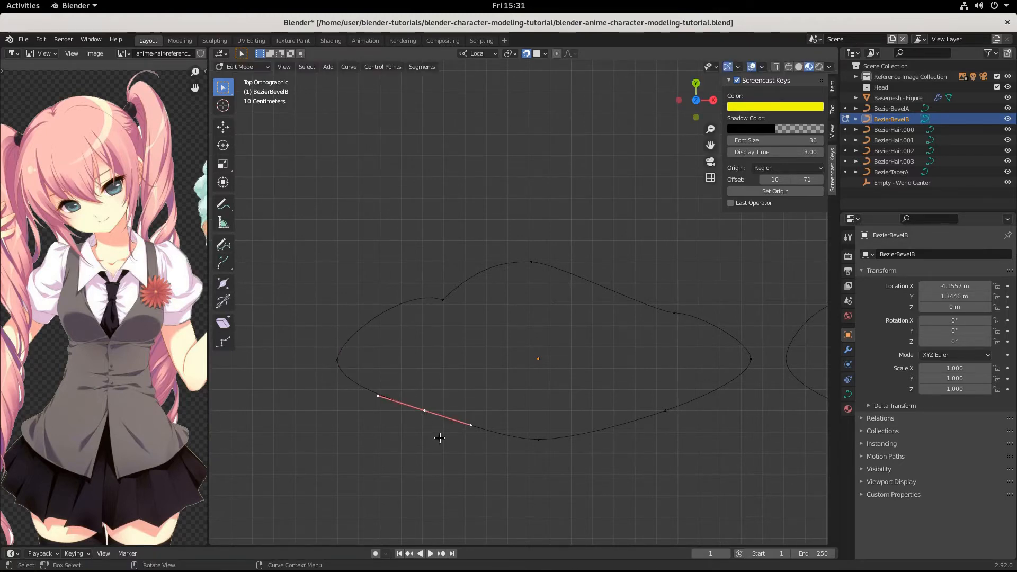
pyautogui.press('g')
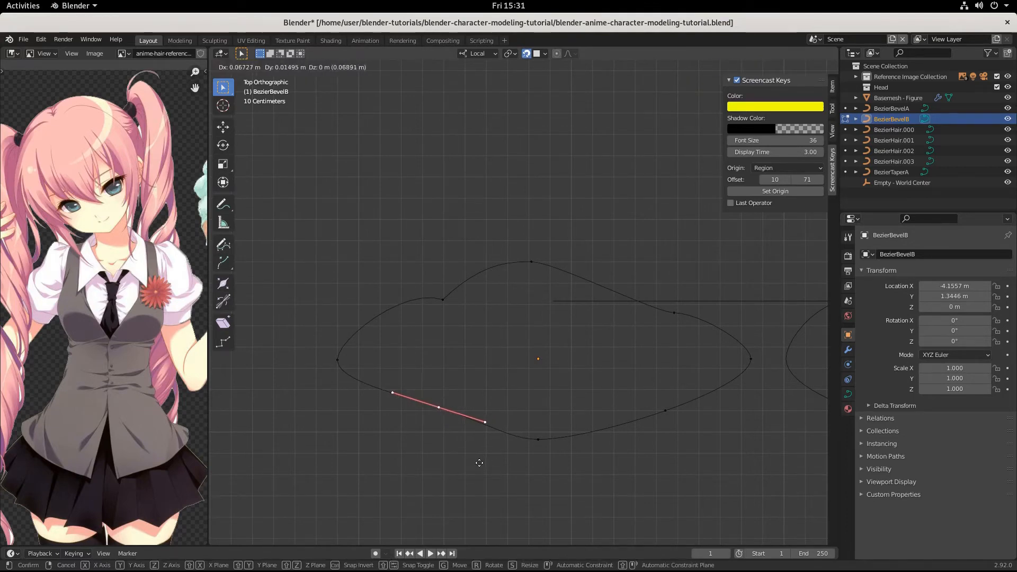
pyautogui.click(478, 463)
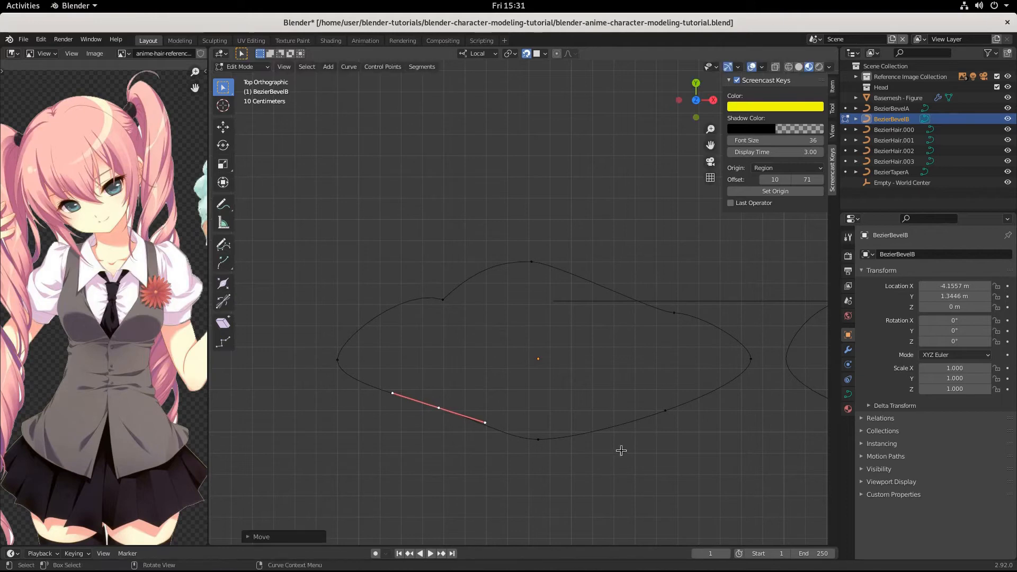
# Set the lower-right control point's handles to Free and move the point slightly up and inward
pyautogui.click(666, 411)
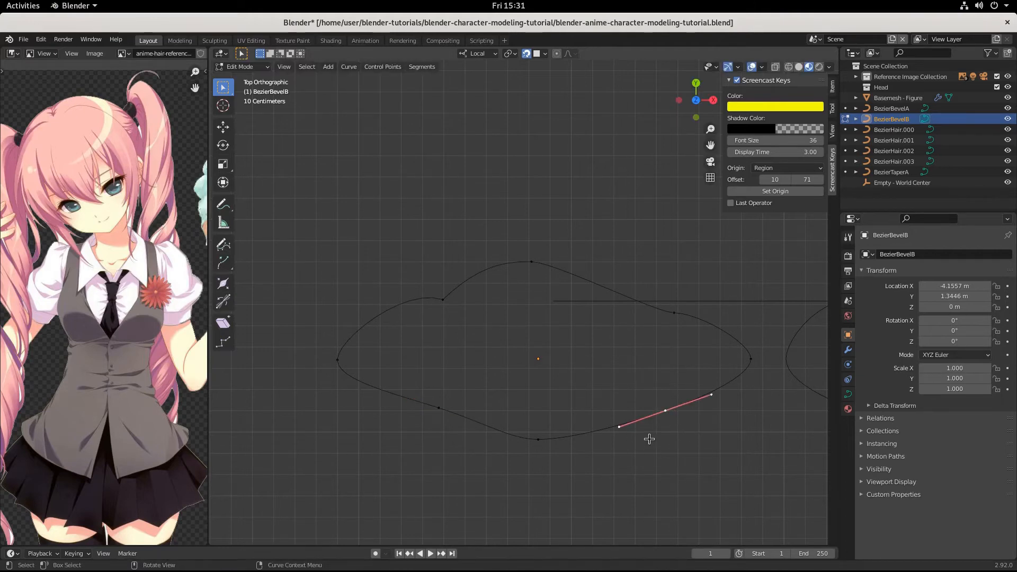
pyautogui.press('v')
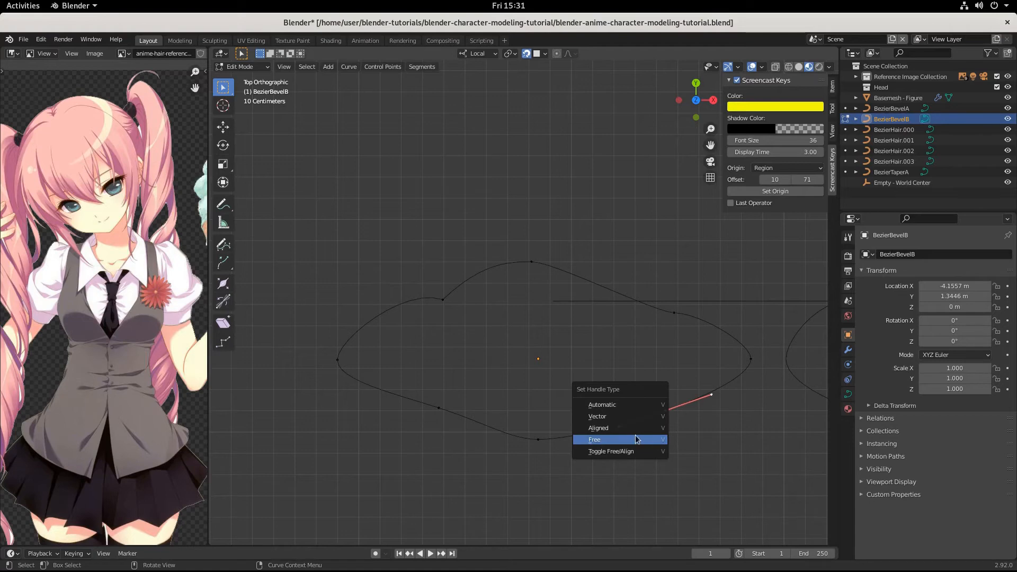
pyautogui.click(604, 441)
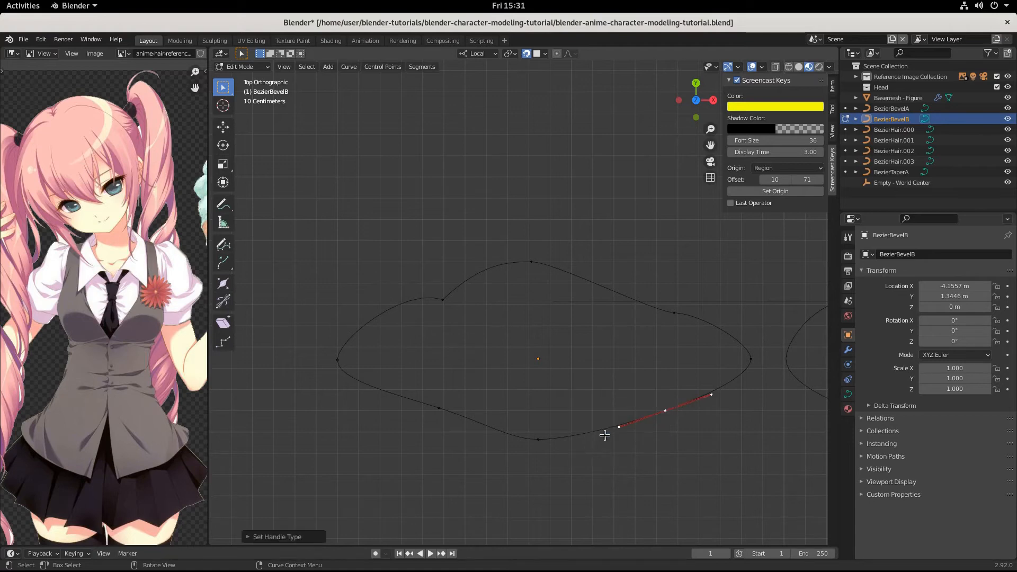
pyautogui.click(666, 410)
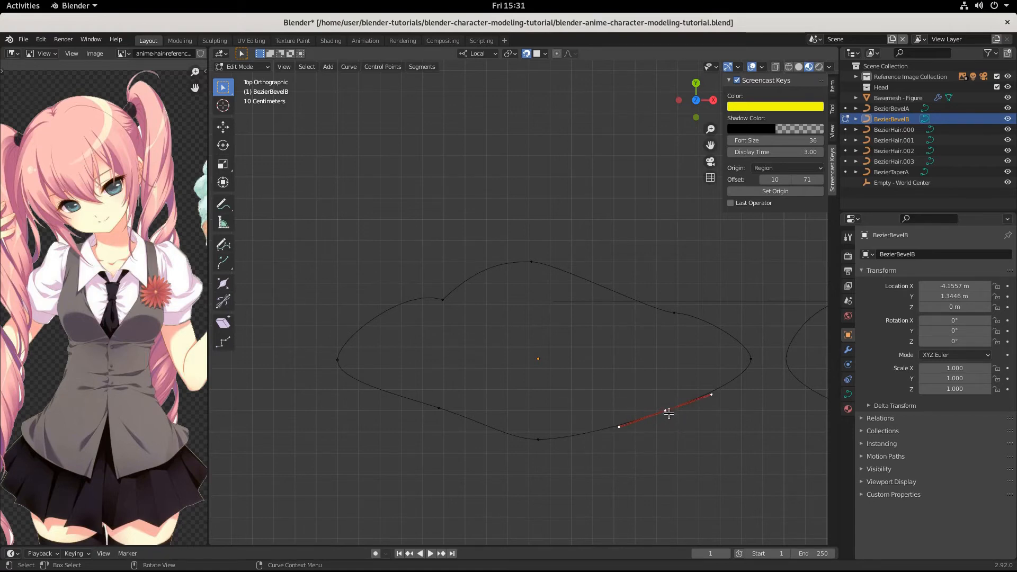
pyautogui.press('g')
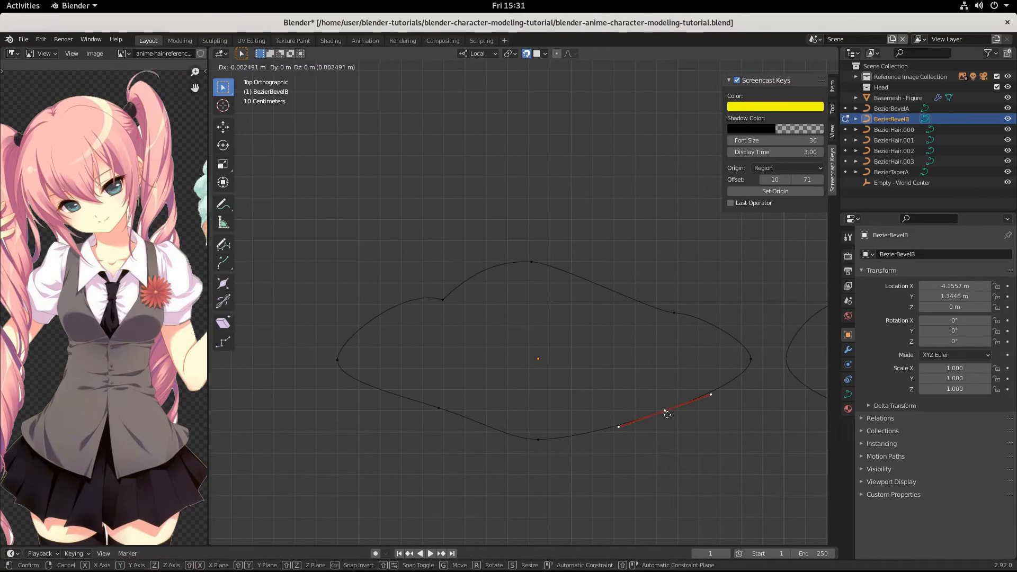
pyautogui.click(657, 408)
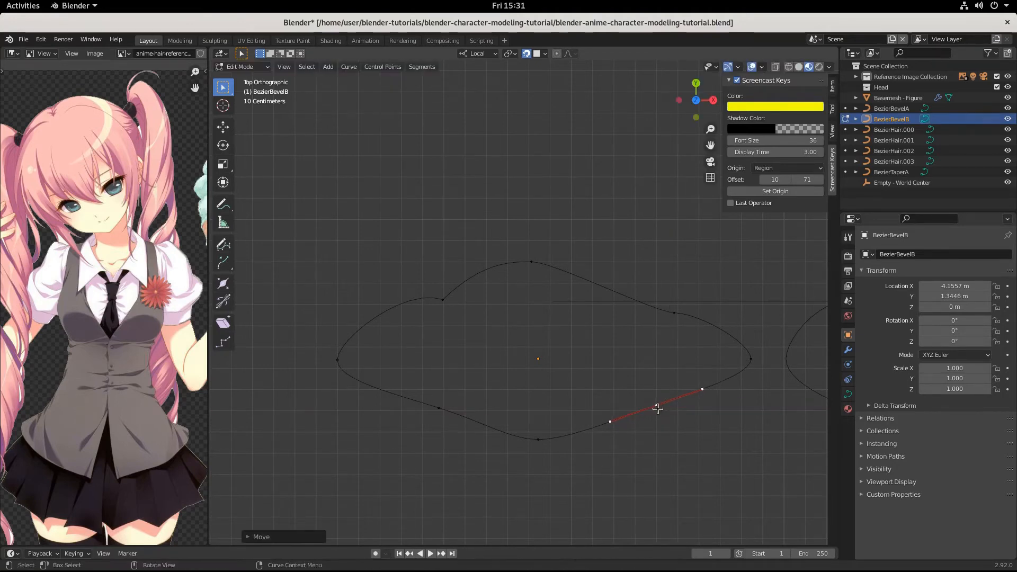
# Move the lower-right control point's left handle about 0.15 m right and its right handle about 0.07 m left and 0.08 m down
pyautogui.click(609, 413)
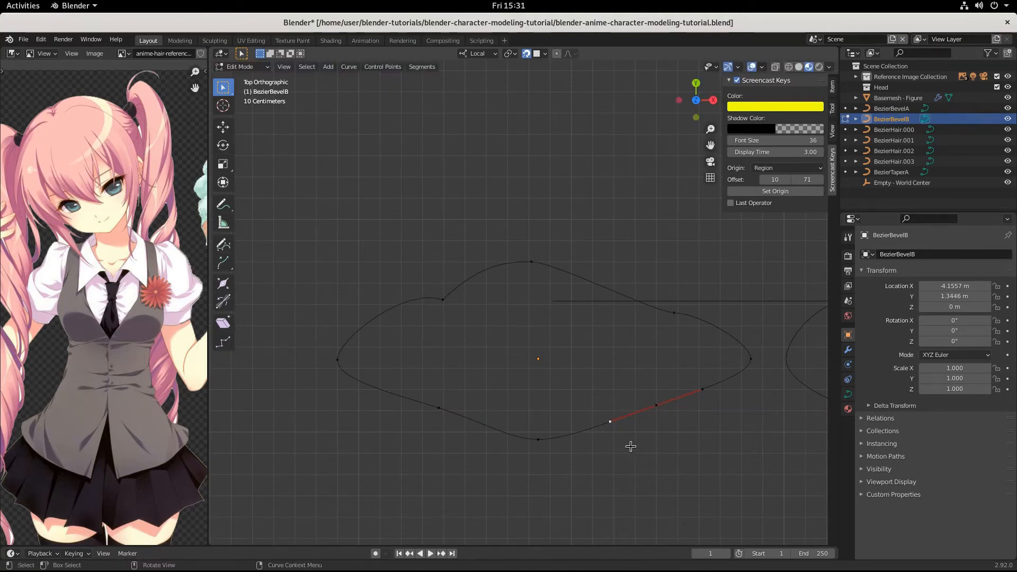
pyautogui.press('g')
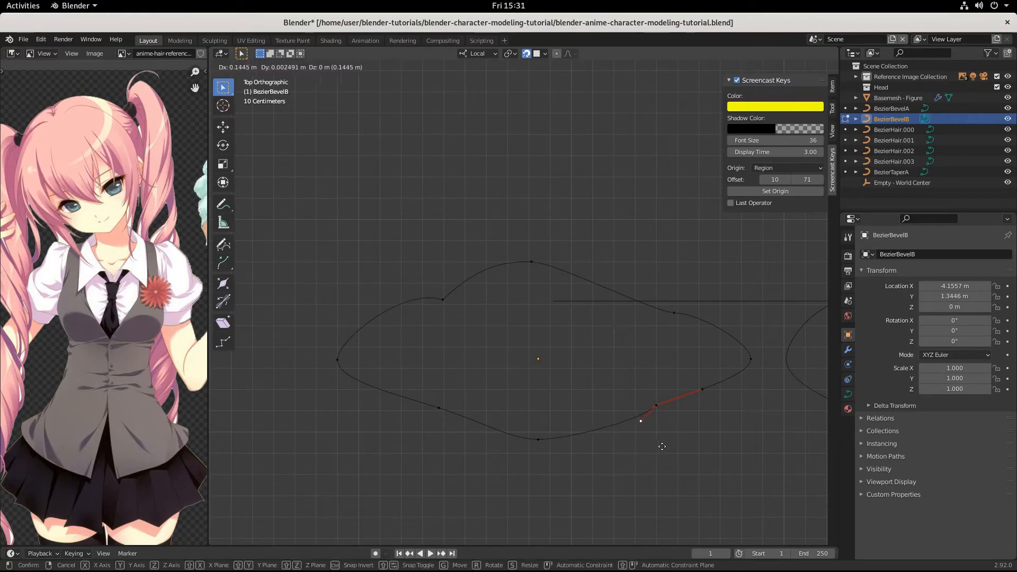
pyautogui.click(666, 442)
pyautogui.click(705, 387)
pyautogui.press('g')
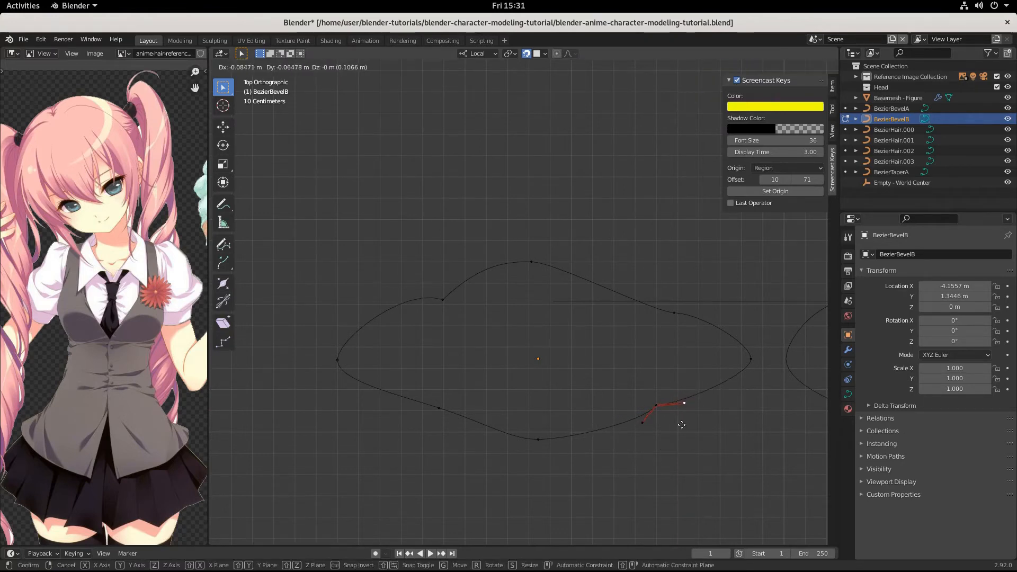
pyautogui.click(685, 427)
pyautogui.scroll(-2, 720, 390)
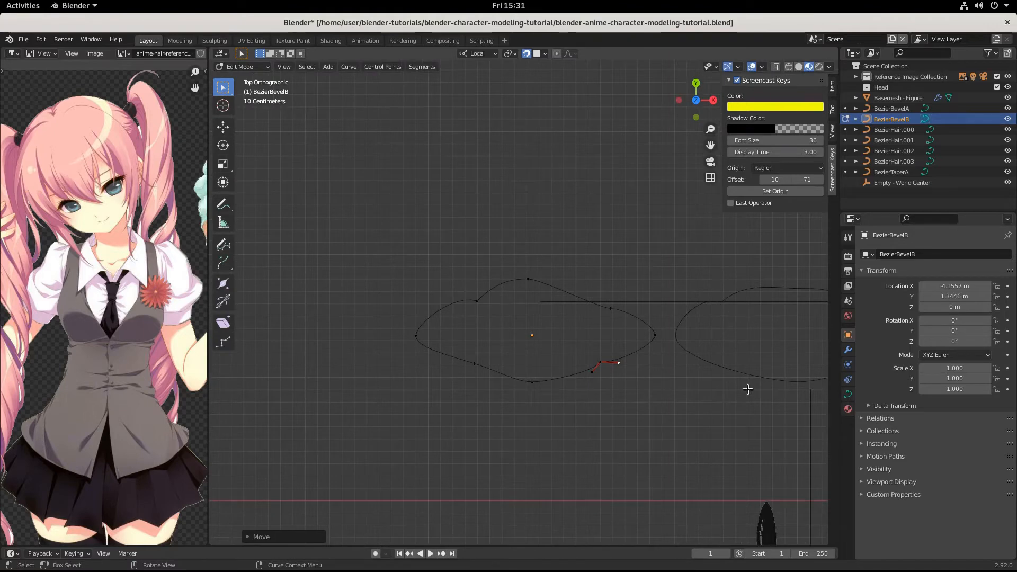
pyautogui.scroll(-3, 731, 344)
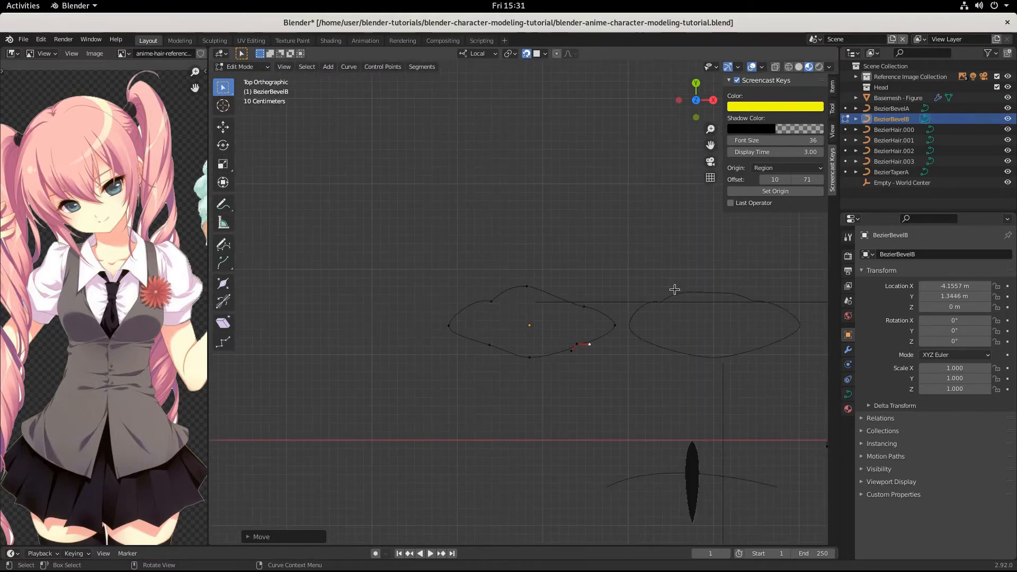
pyautogui.scroll(4, 583, 339)
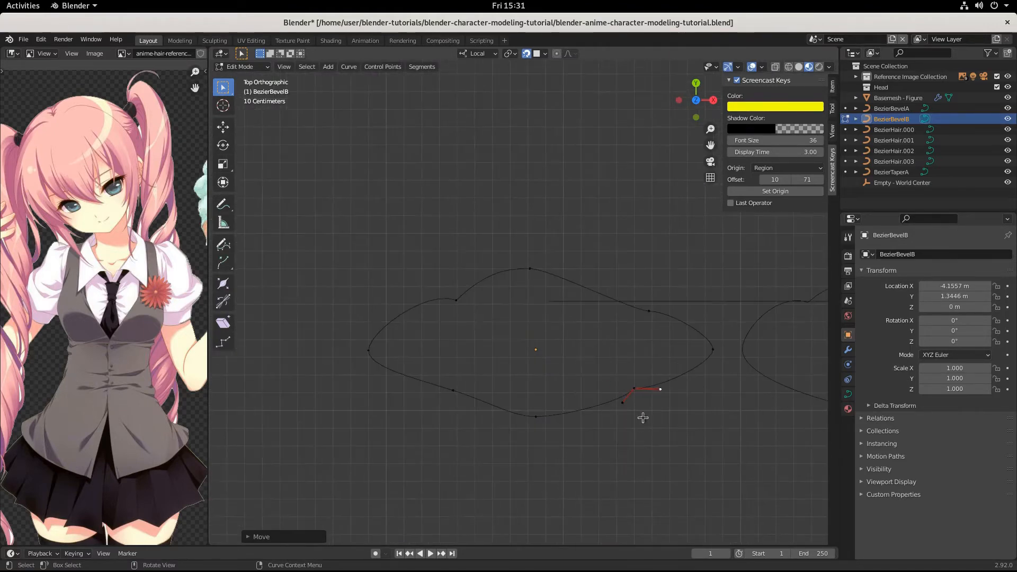
pyautogui.scroll(-4, 567, 398)
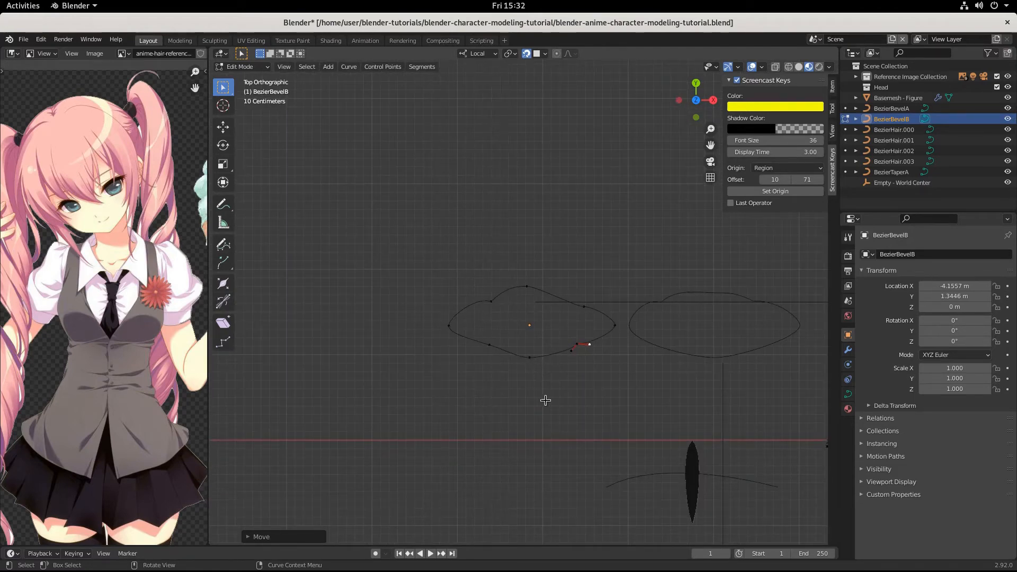
# Save the file and return the BezierBevelB profile to Object Mode
pyautogui.scroll(-3, 566, 419)
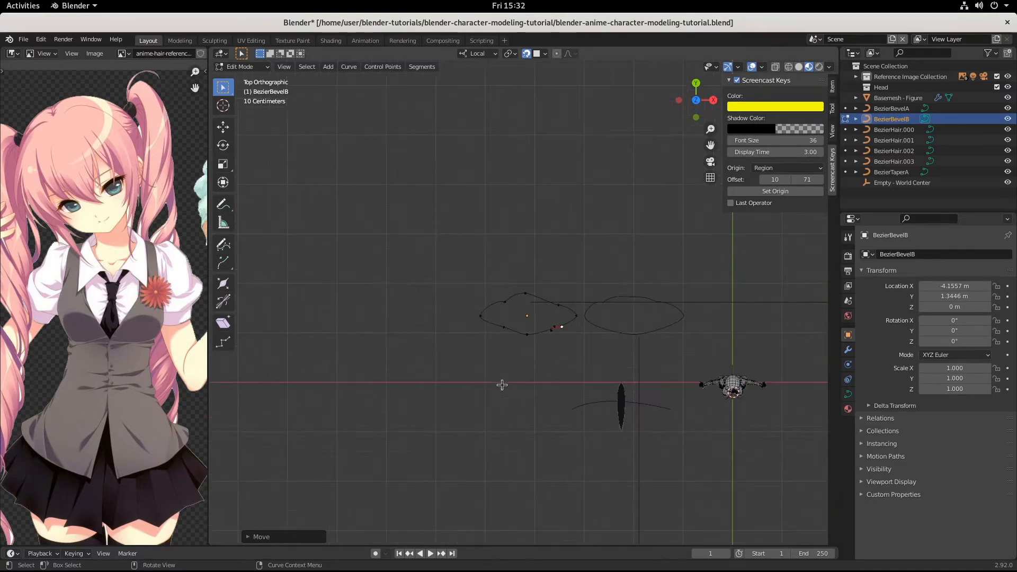
pyautogui.moveTo(554, 419); pyautogui.dragTo(520, 368, button='middle')
pyautogui.scroll(5, 653, 360)
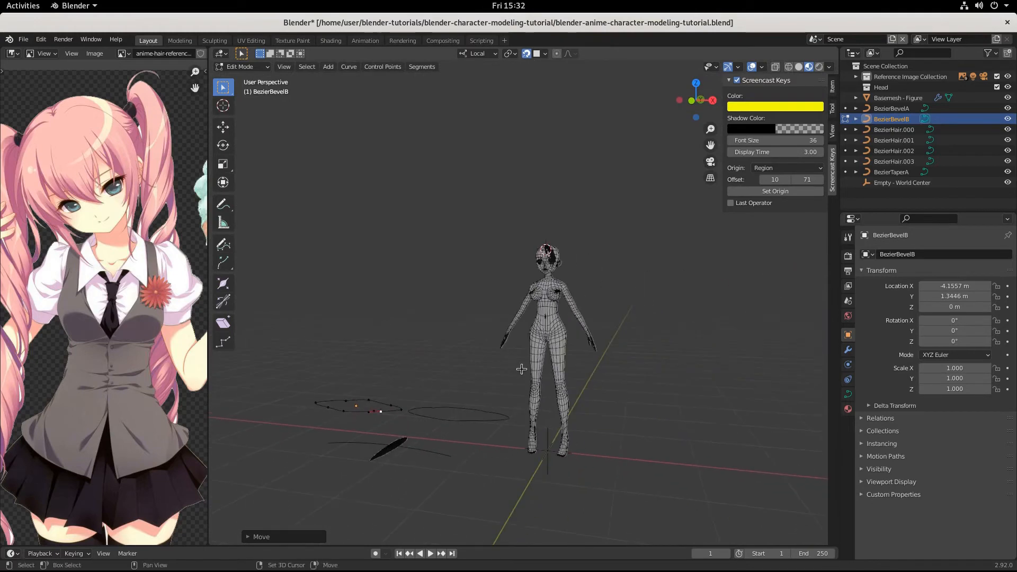
pyautogui.hotkey('ctrl', 's')
pyautogui.scroll(4, 609, 355)
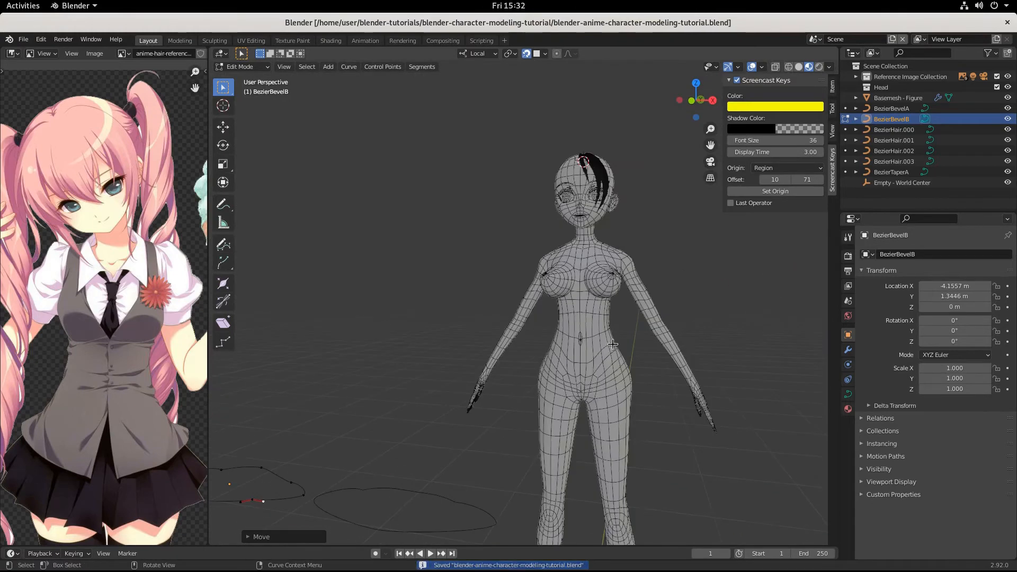
pyautogui.press('Tab')
# Select the inner hair strand BezierHair.002 on the head and frame it in the view
pyautogui.scroll(10, 639, 273)
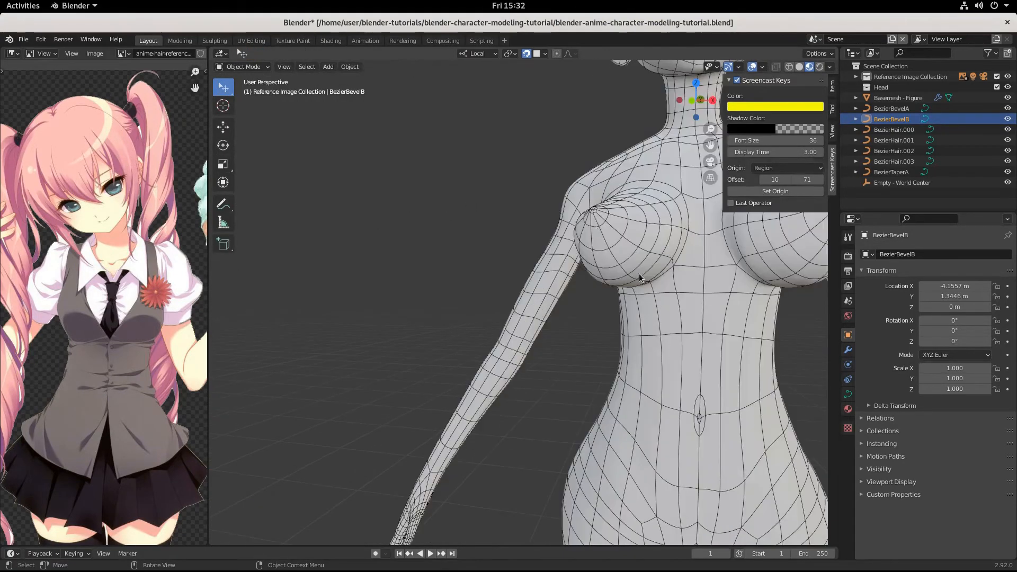
pyautogui.scroll(-12, 608, 421)
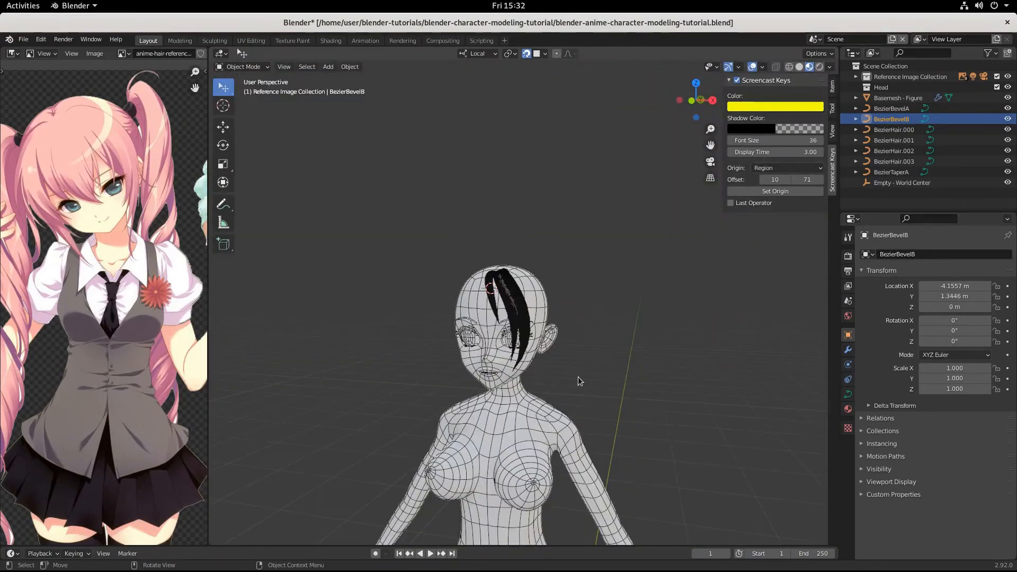
pyautogui.scroll(12, 579, 376)
pyautogui.keyDown('shift'); pyautogui.moveTo(575, 377); pyautogui.dragTo(600, 366, button='middle'); pyautogui.keyUp('shift')
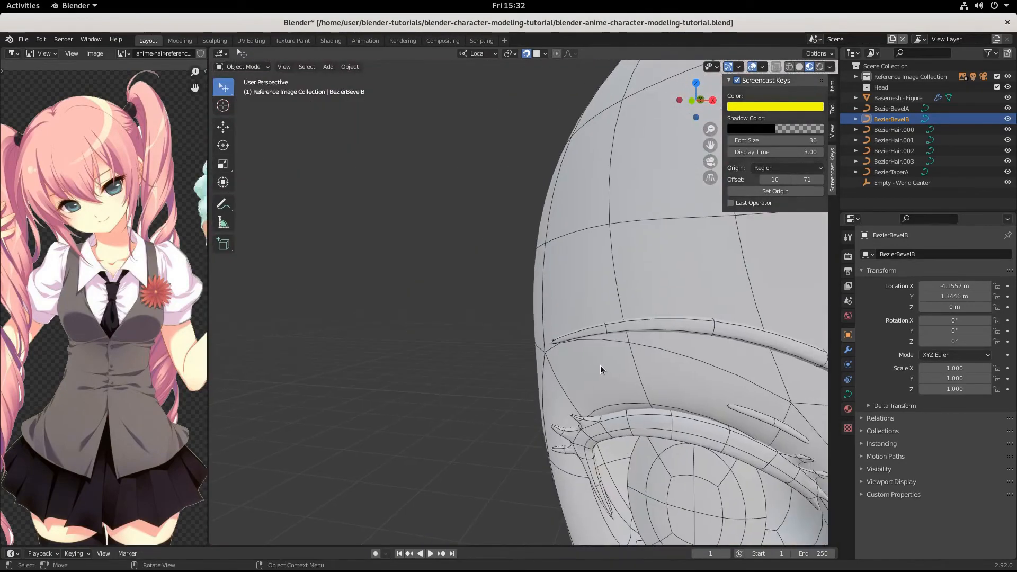
pyautogui.press('KP_Decimal')
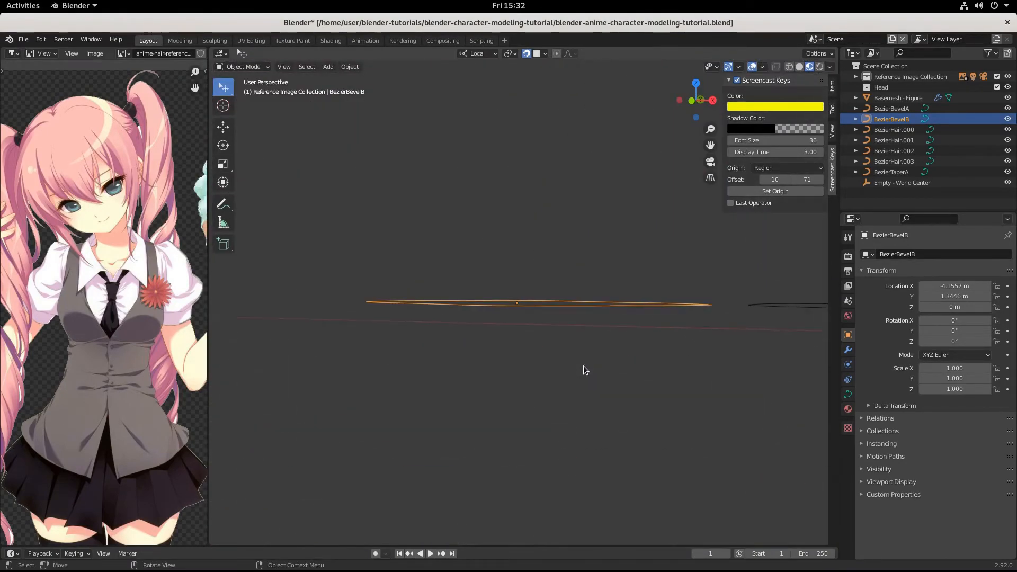
pyautogui.scroll(-4, 583, 328)
pyautogui.keyDown('shift'); pyautogui.moveTo(714, 215); pyautogui.dragTo(509, 353, button='middle'); pyautogui.keyUp('shift')
pyautogui.scroll(6, 618, 279)
pyautogui.click(536, 198)
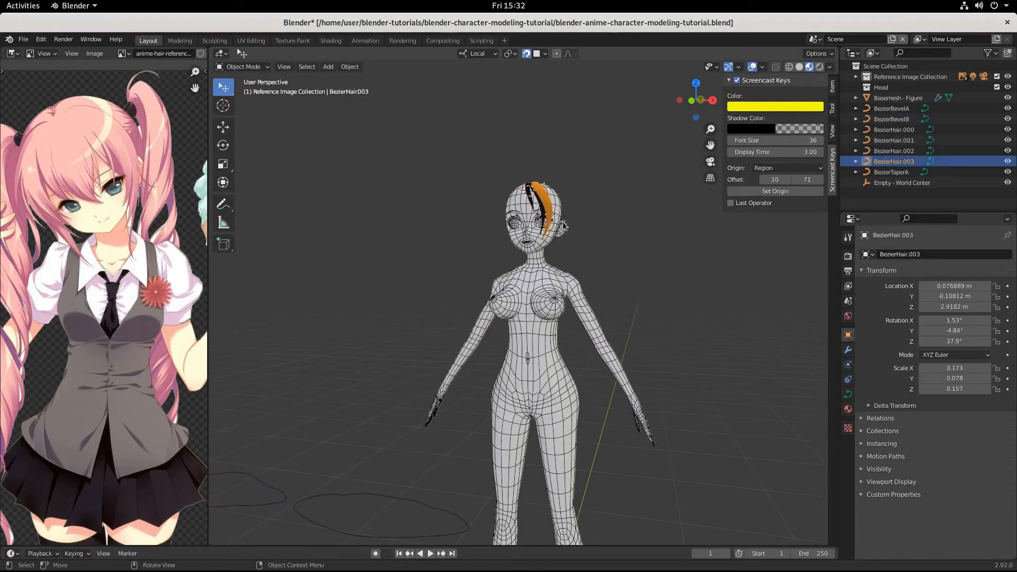
pyautogui.press('KP_Decimal')
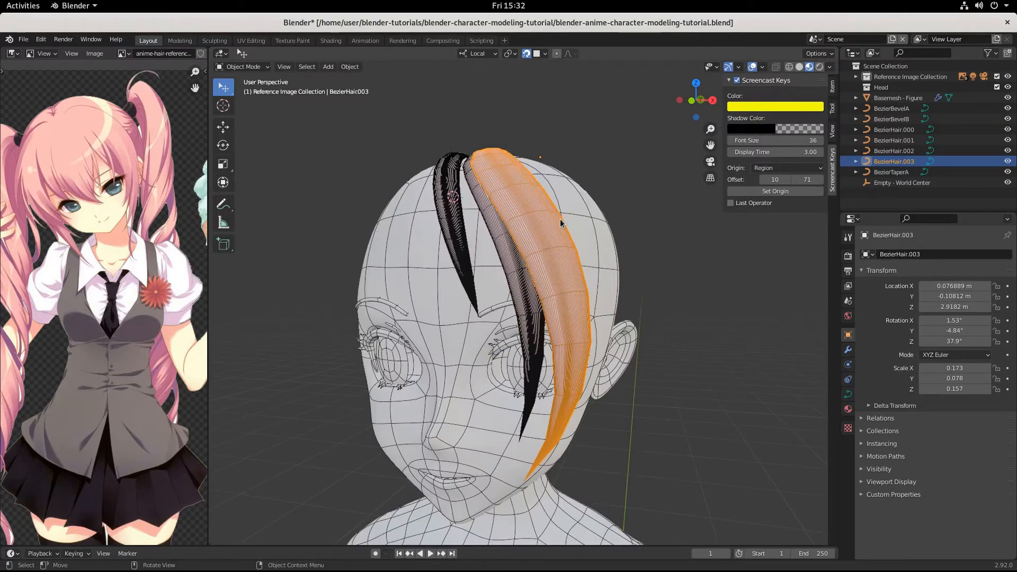
pyautogui.click(504, 248)
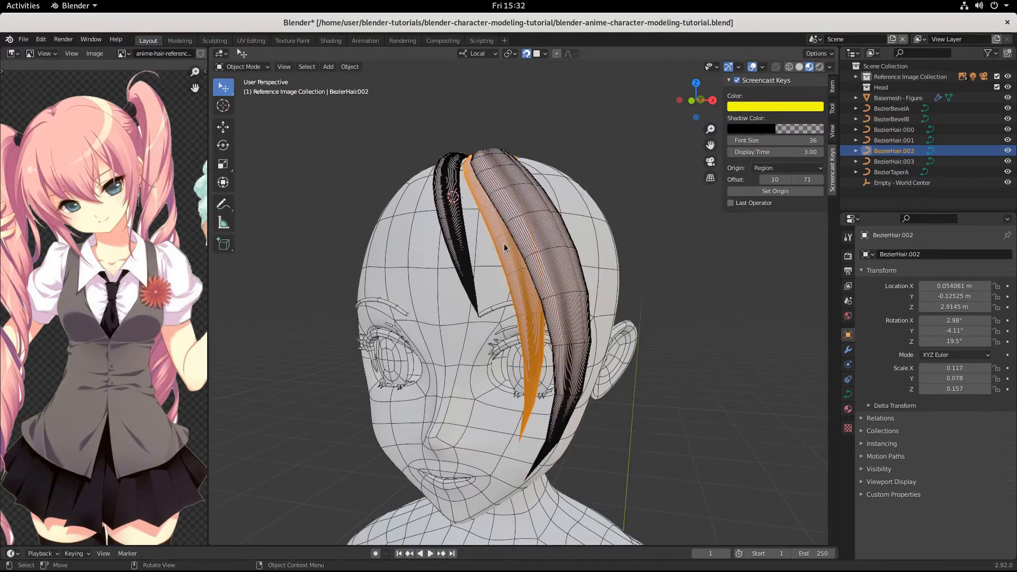
pyautogui.press('KP_Decimal')
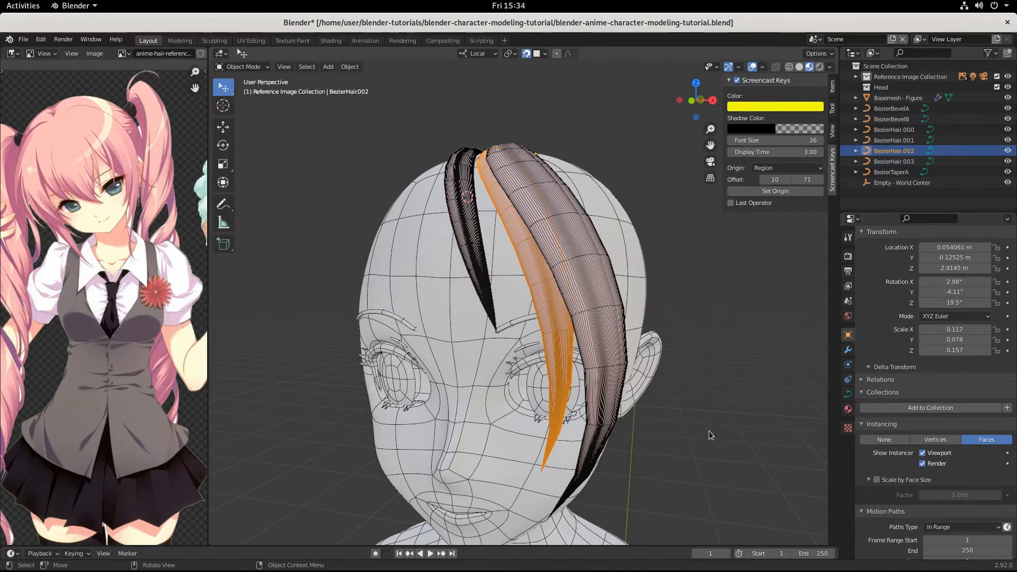
# Replace BezierHair.002's bevel object with BezierBevelB by sampling the new profile curve in the viewport
pyautogui.click(848, 395)
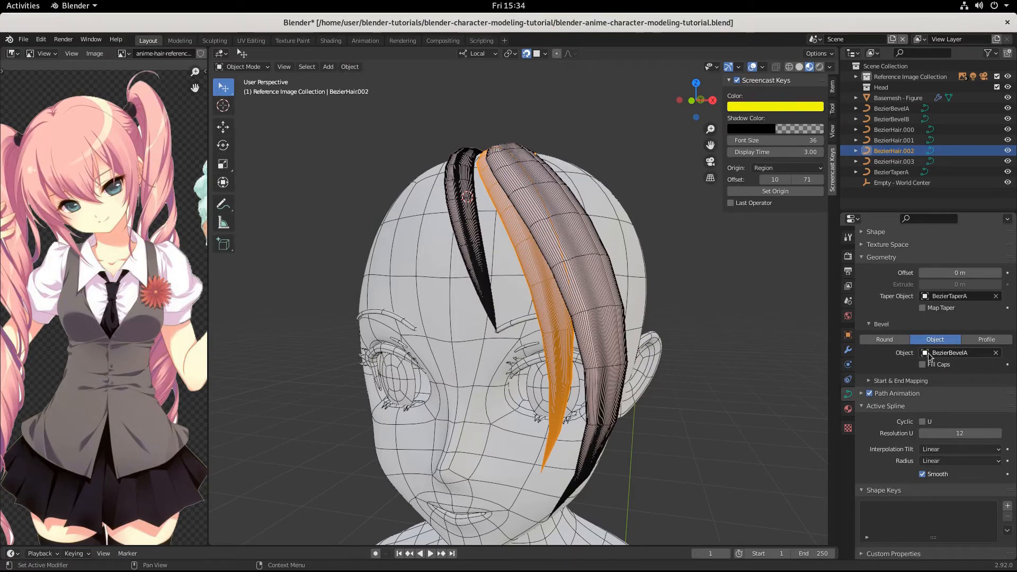
pyautogui.click(996, 354)
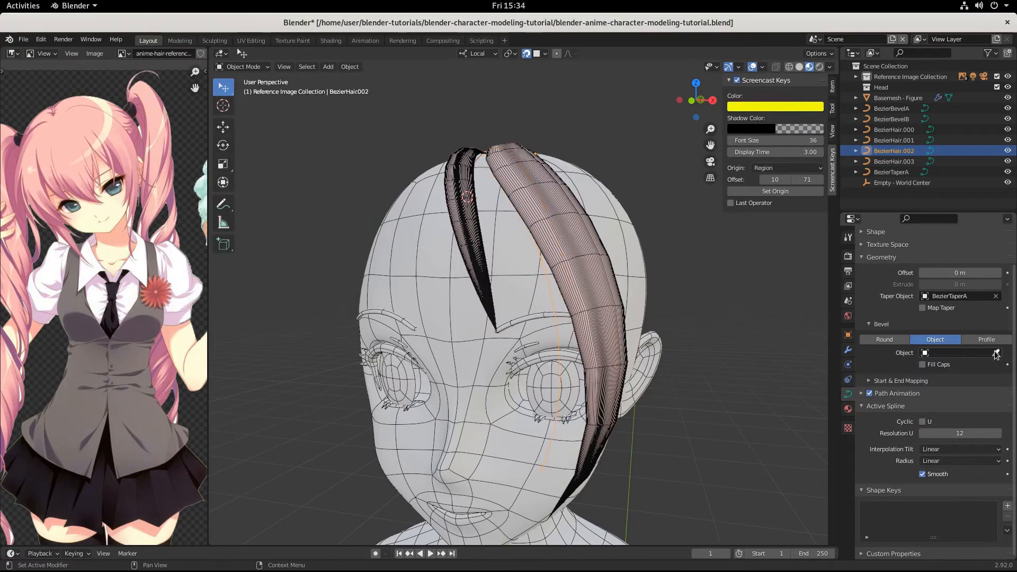
pyautogui.scroll(-6, 643, 408)
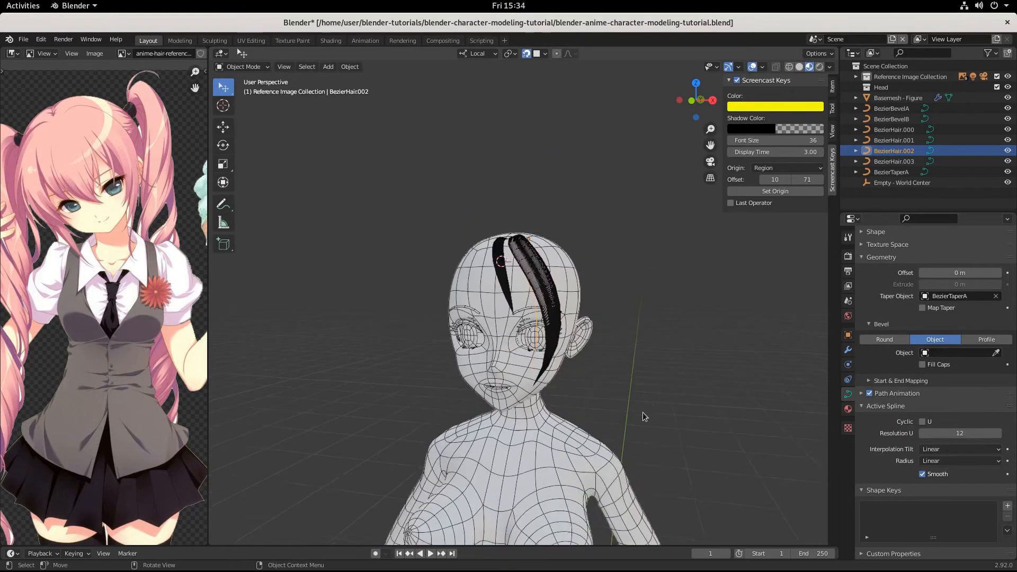
pyautogui.click(996, 353)
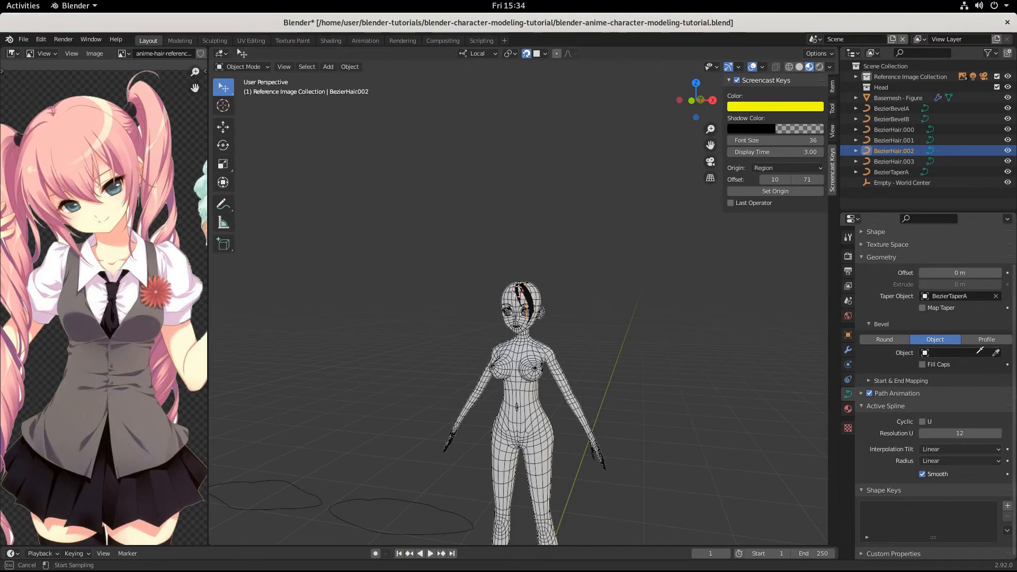
pyautogui.click(302, 485)
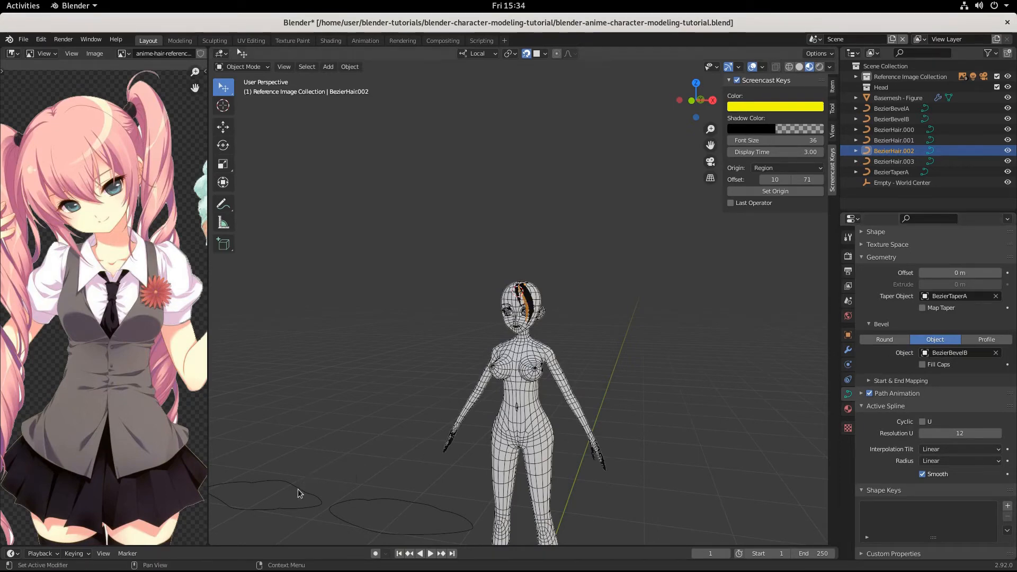
pyautogui.scroll(10, 502, 403)
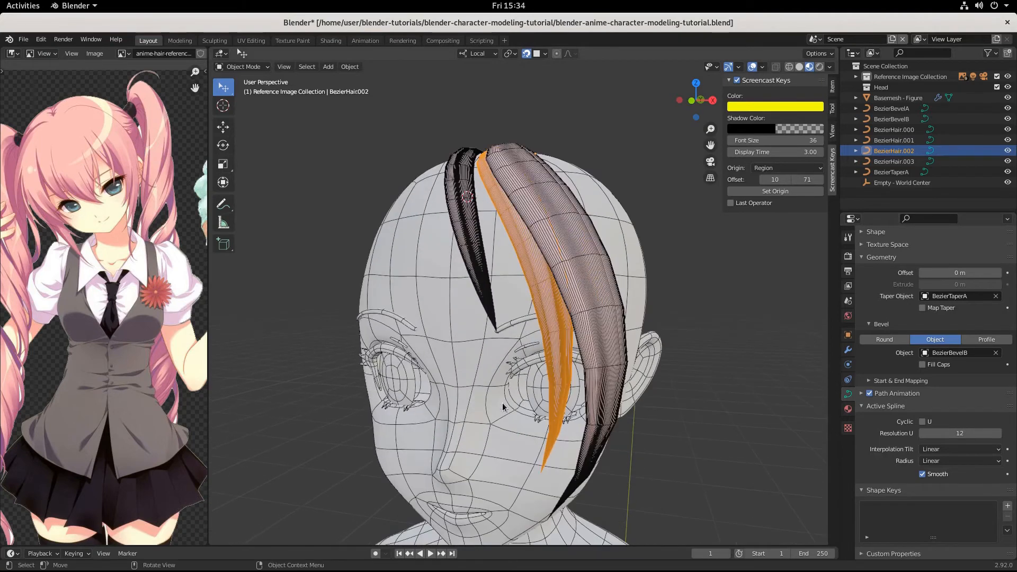
# Preview the strands without overlays in Rendered and Solid shading, and turn the overlays back on
pyautogui.click(751, 68)
pyautogui.click(820, 68)
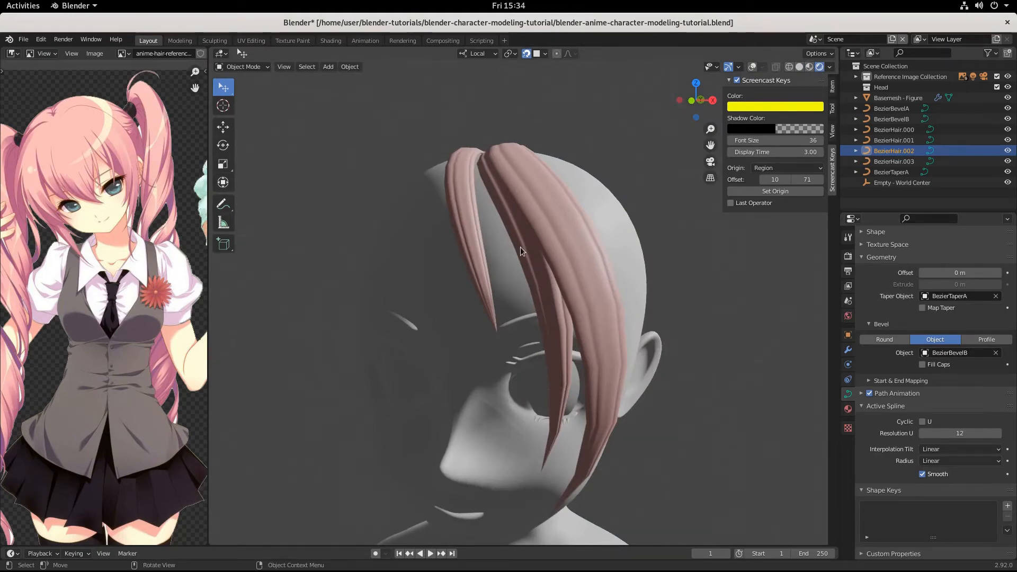
pyautogui.click(799, 68)
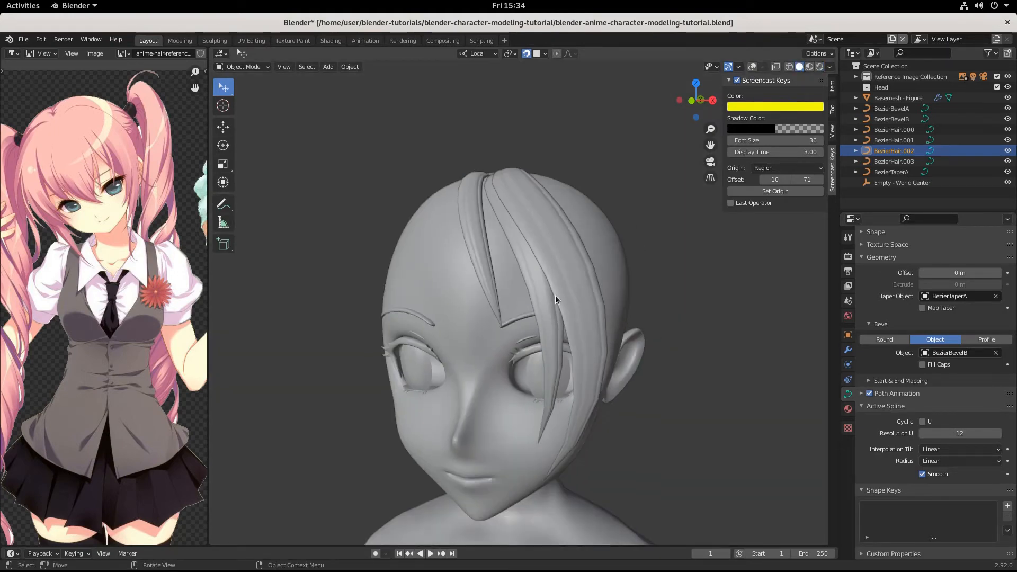
pyautogui.moveTo(543, 311)
pyautogui.mouseDown(button='middle')
pyautogui.moveTo(518, 314)
pyautogui.moveTo(546, 315)
pyautogui.mouseUp(button='middle')
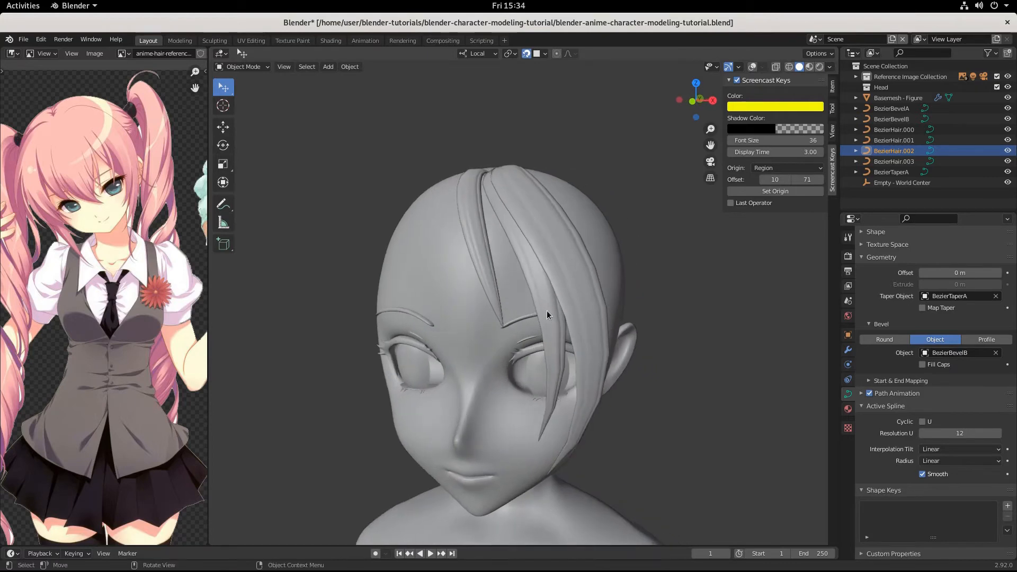
pyautogui.click(541, 305)
pyautogui.click(752, 67)
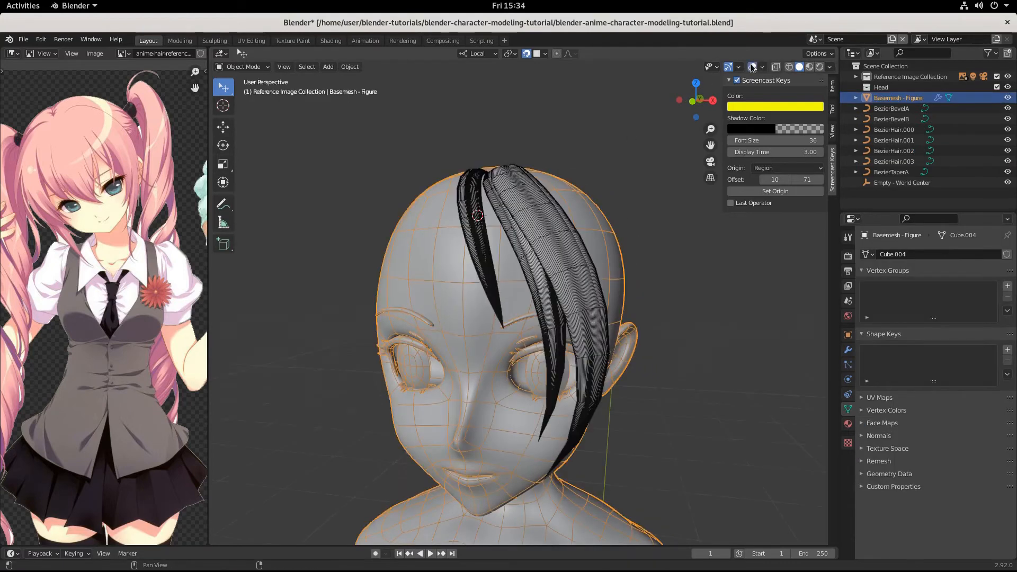
# Select BezierHair.002 and rotate it about its local Z axis, swinging the tip towards the nose
pyautogui.click(540, 295)
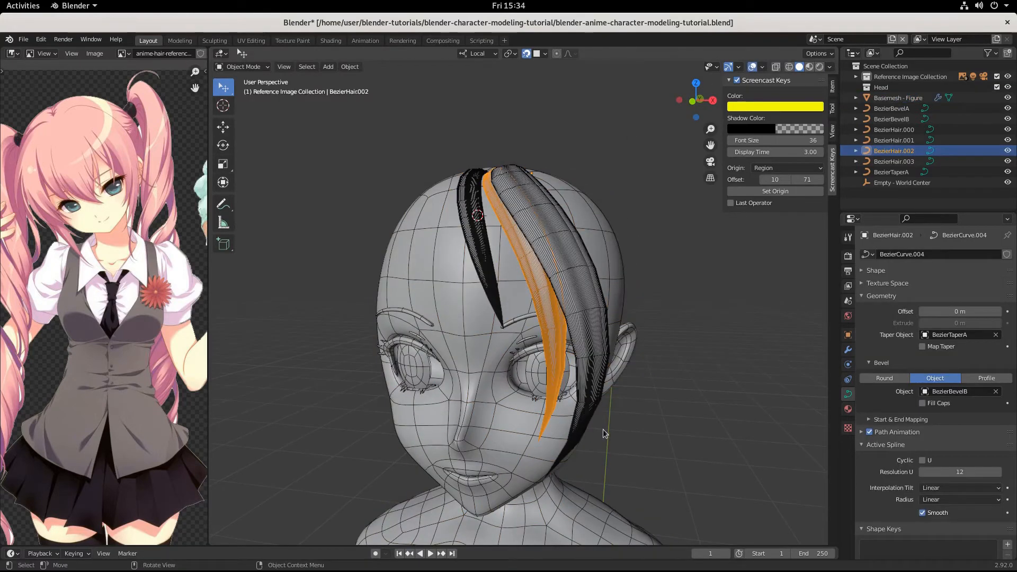
pyautogui.press('r')
pyautogui.press('z')
pyautogui.press('z')
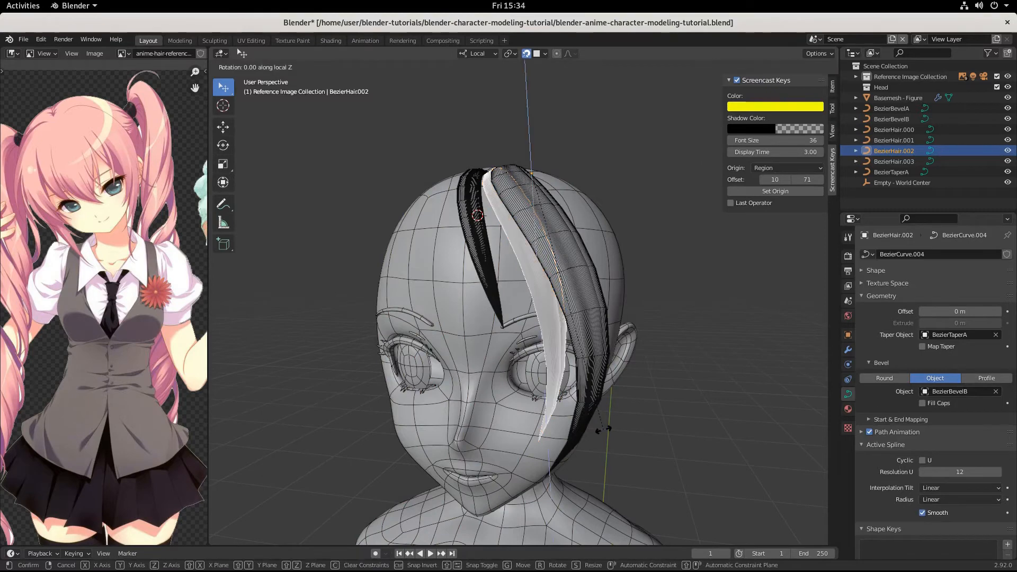
pyautogui.click(641, 410)
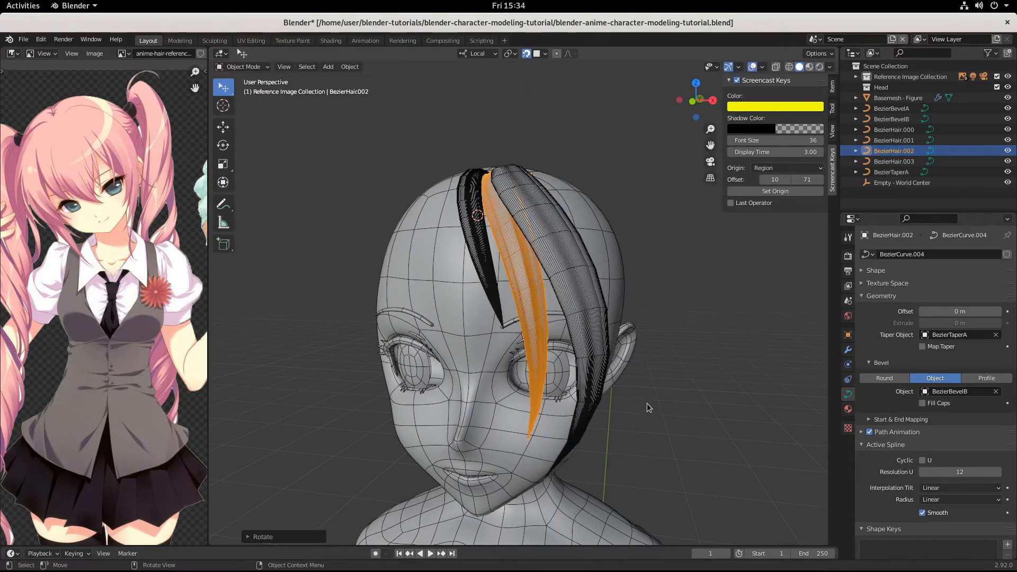
# Switch the viewport to Material Preview and check the rotated strand from the side of the head
pyautogui.moveTo(676, 361); pyautogui.dragTo(745, 237, button='middle')
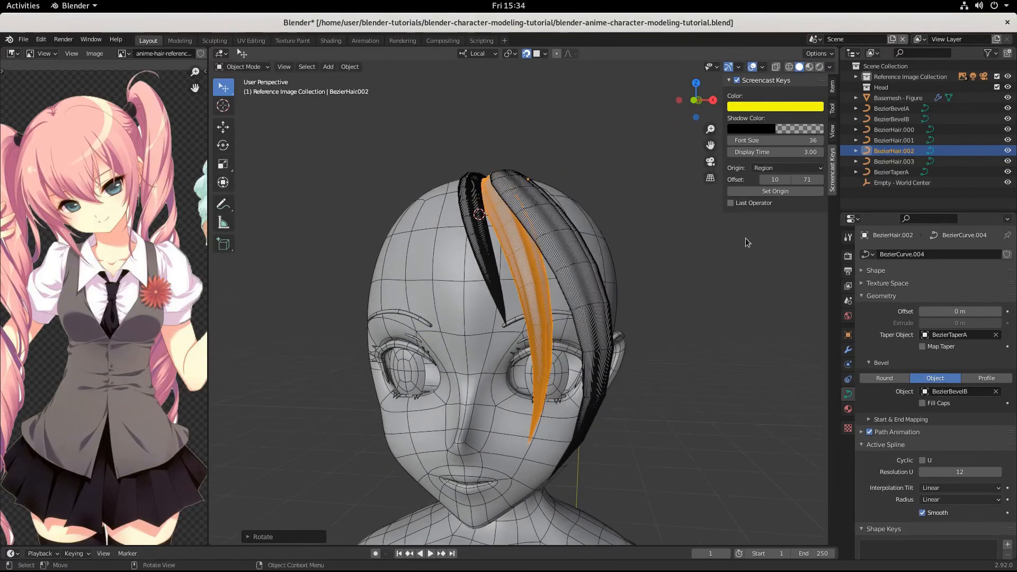
pyautogui.click(809, 66)
pyautogui.moveTo(635, 451)
pyautogui.mouseDown(button='middle')
pyautogui.moveTo(664, 456)
pyautogui.moveTo(715, 433)
pyautogui.moveTo(616, 475)
pyautogui.moveTo(639, 455)
pyautogui.moveTo(459, 460)
pyautogui.moveTo(597, 462)
pyautogui.moveTo(653, 479)
pyautogui.moveTo(597, 496)
pyautogui.moveTo(567, 456)
pyautogui.moveTo(544, 456)
pyautogui.mouseUp(button='middle')
pyautogui.moveTo(458, 467); pyautogui.dragTo(508, 450, button='middle')
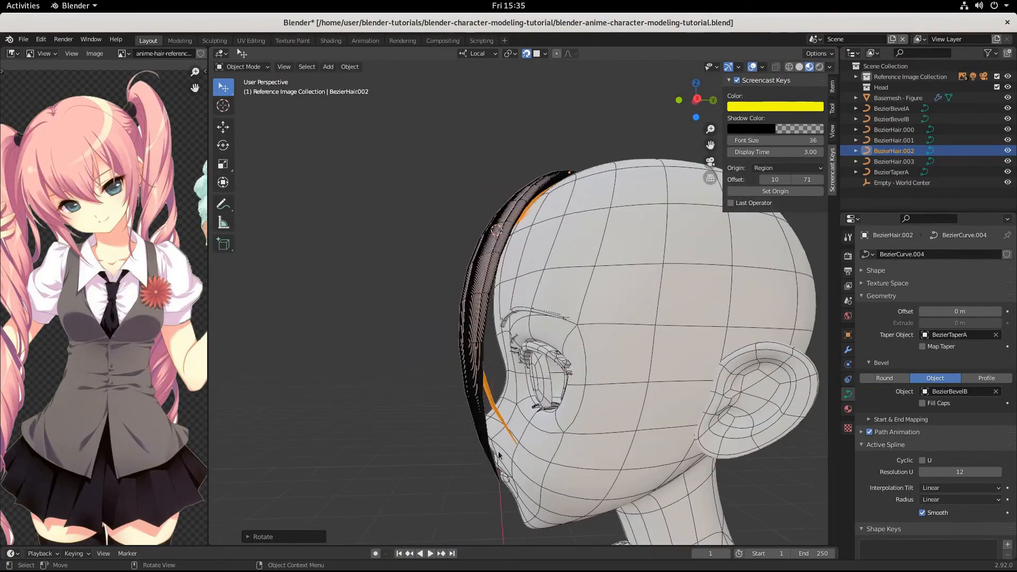
pyautogui.click(512, 448)
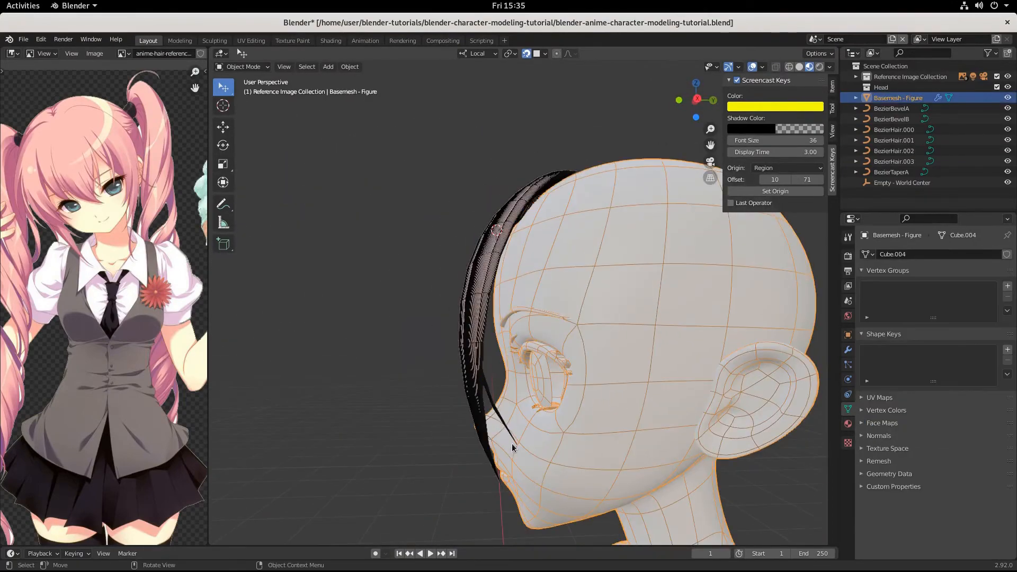
pyautogui.click(243, 66)
pyautogui.click(257, 89)
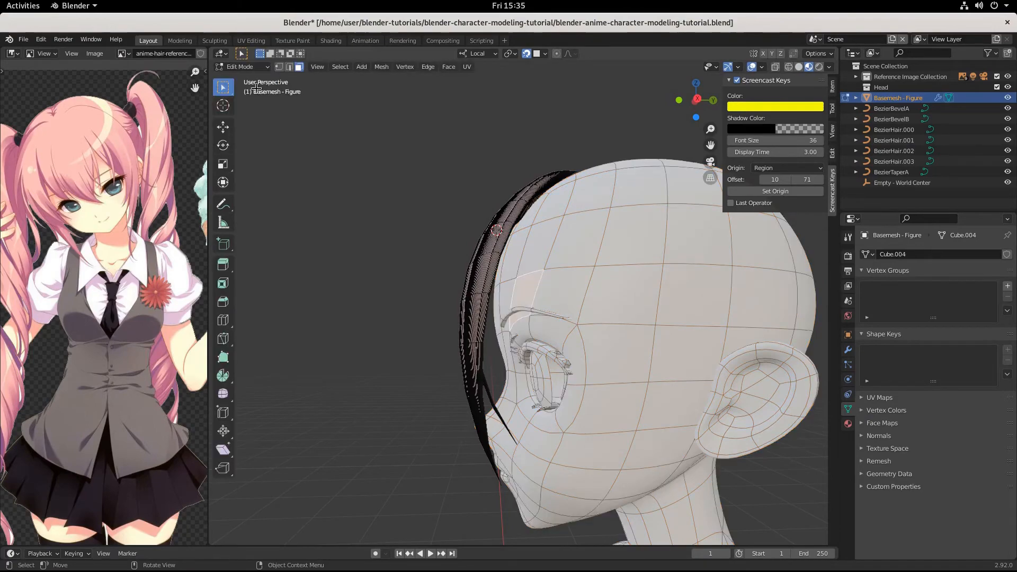
pyautogui.click(513, 440)
pyautogui.press('Tab')
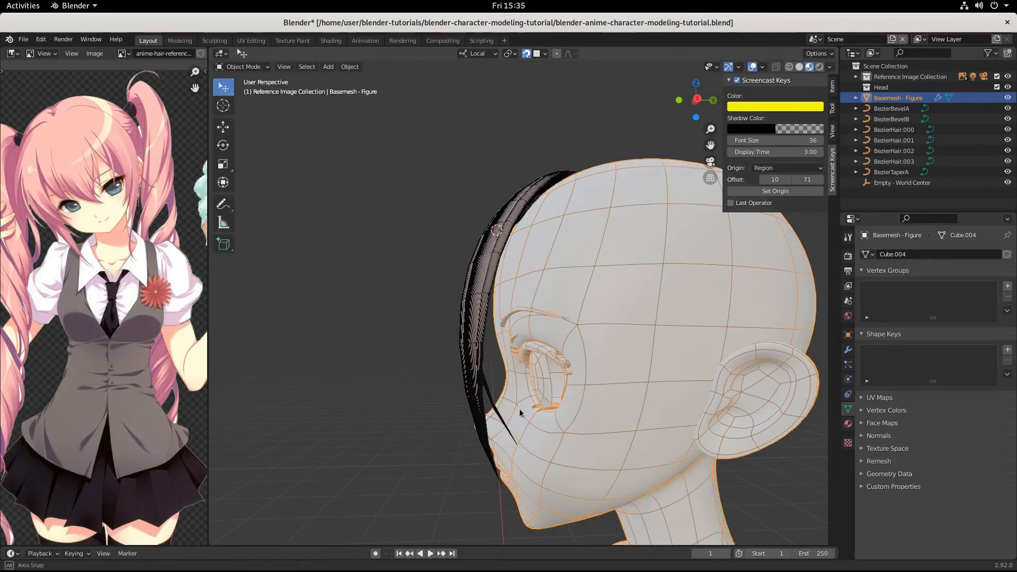
# Edit BezierHair.002 and move its tip control point forward, out of the cheek beside the nose
pyautogui.moveTo(512, 438); pyautogui.dragTo(489, 456, button='middle')
pyautogui.click(499, 318)
pyautogui.press('Tab')
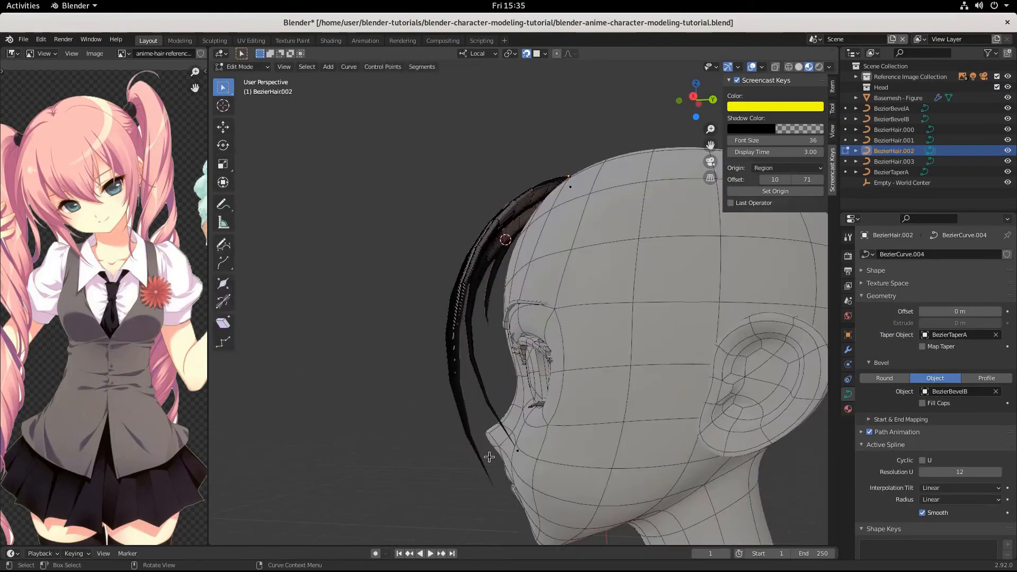
pyautogui.click(514, 449)
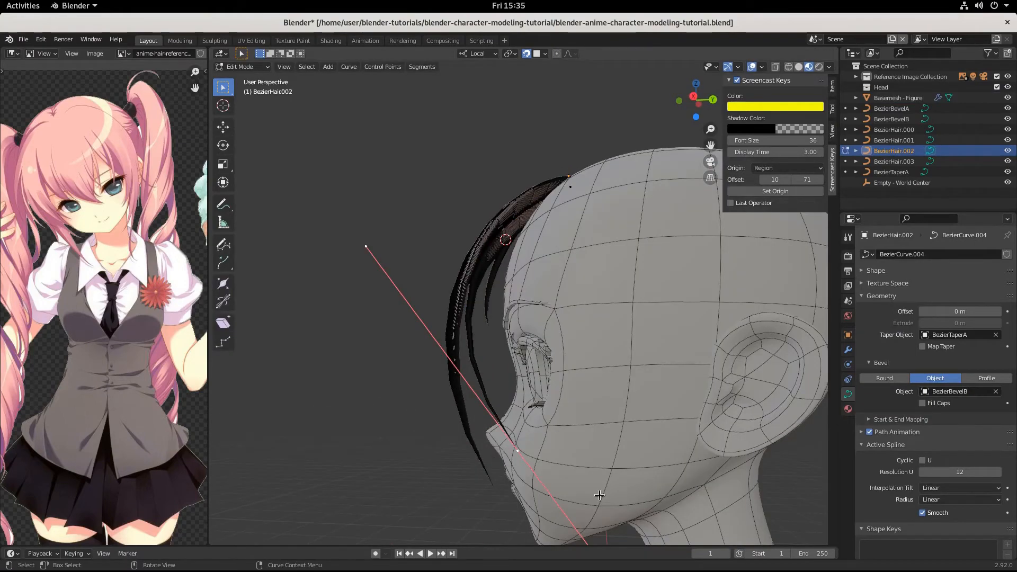
pyautogui.press('g')
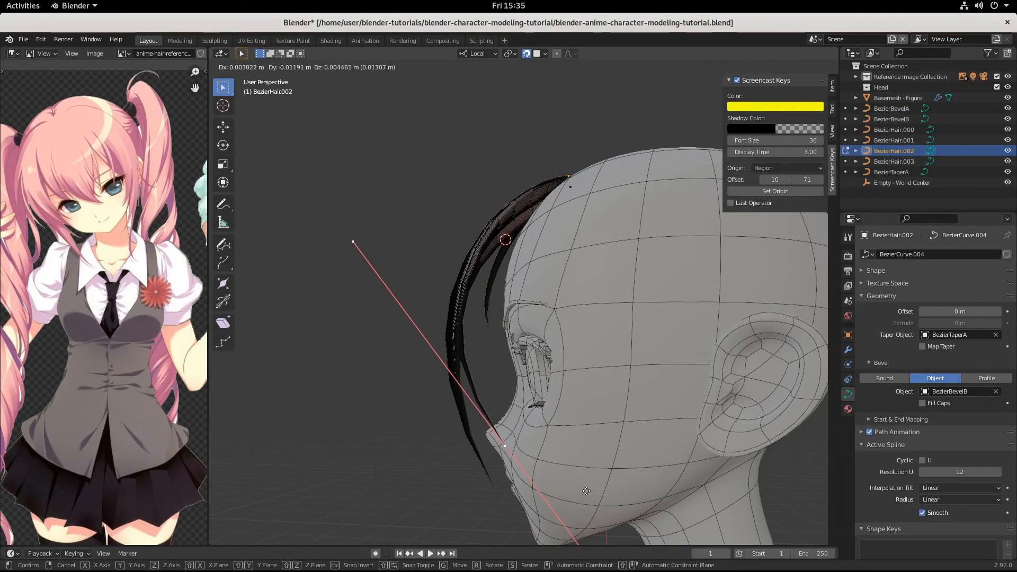
pyautogui.click(586, 491)
# From the front of the head, move the strand's tip control point slightly down and outward, away from the nose
pyautogui.moveTo(587, 491); pyautogui.dragTo(686, 515, button='middle')
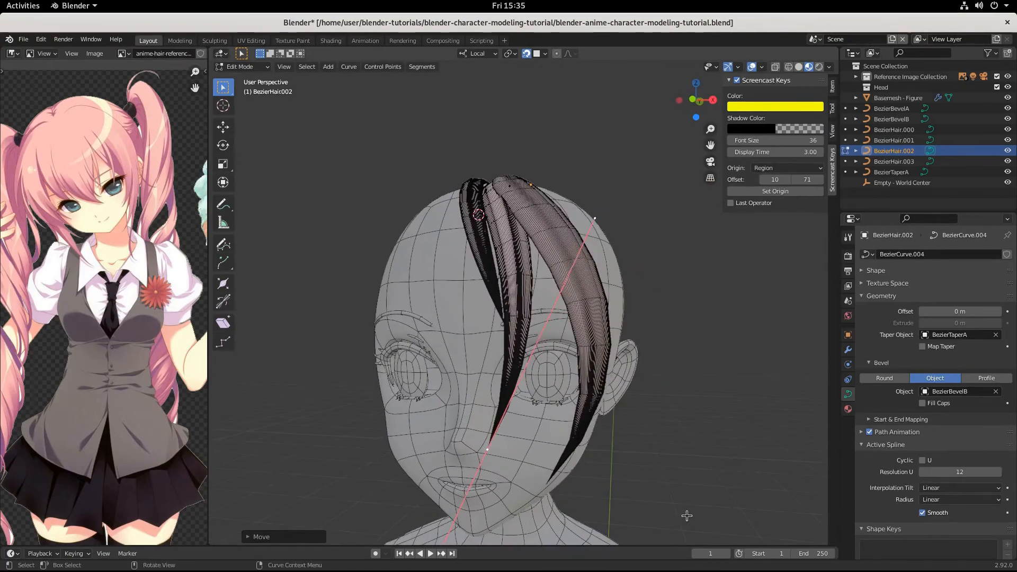
pyautogui.press('g')
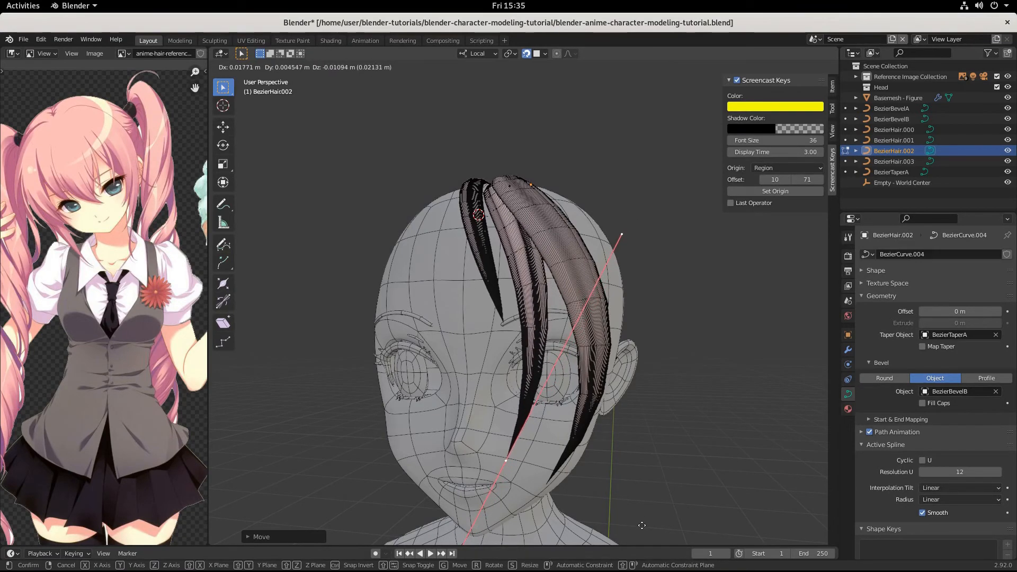
pyautogui.click(641, 525)
# Rotate BezierHair.002's tip control point slightly to adjust the strand's lower bend, and save the file
pyautogui.scroll(-3, 641, 525)
pyautogui.moveTo(641, 525); pyautogui.dragTo(650, 494, button='middle')
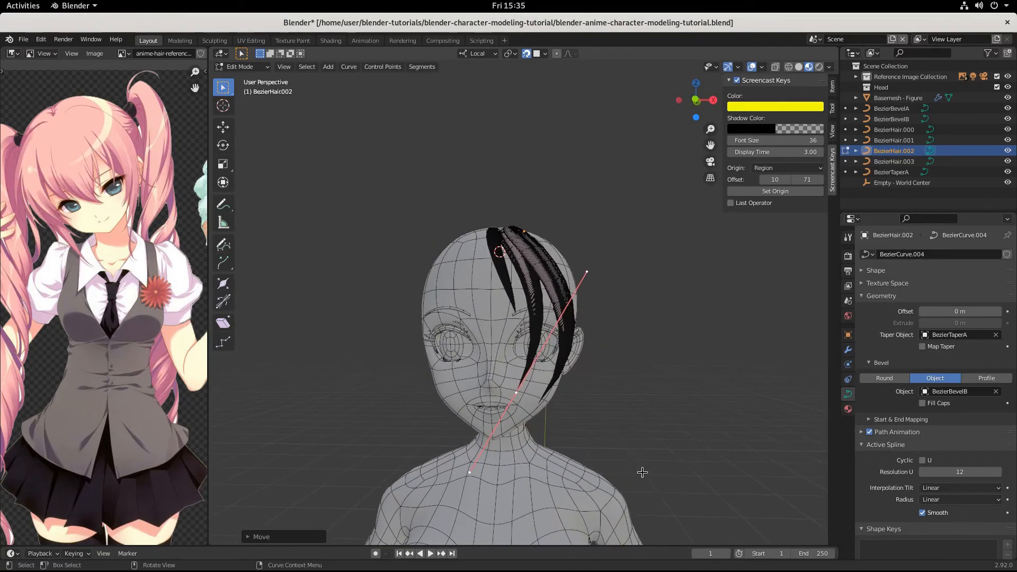
pyautogui.press('r')
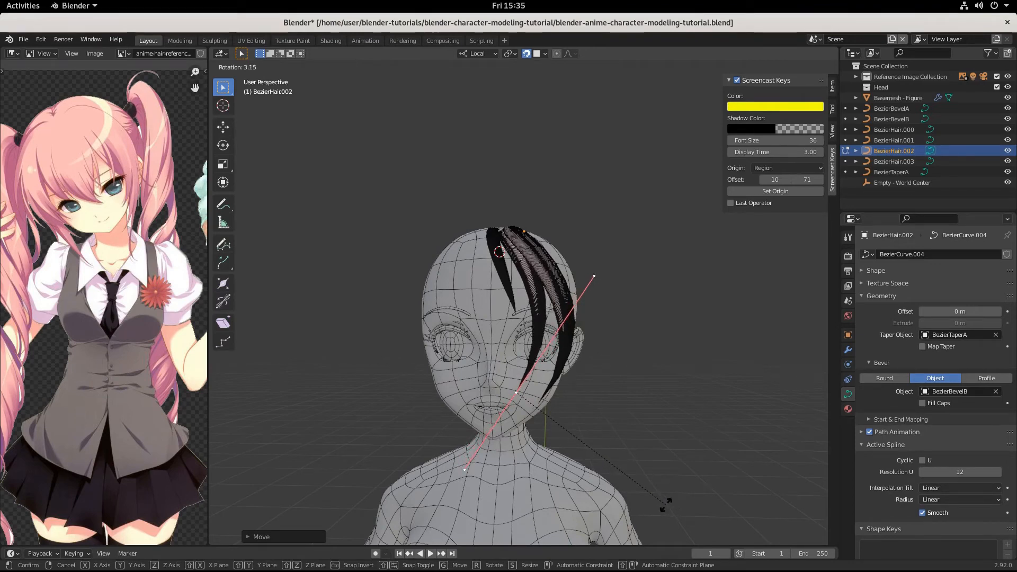
pyautogui.click(684, 482)
pyautogui.scroll(6, 629, 375)
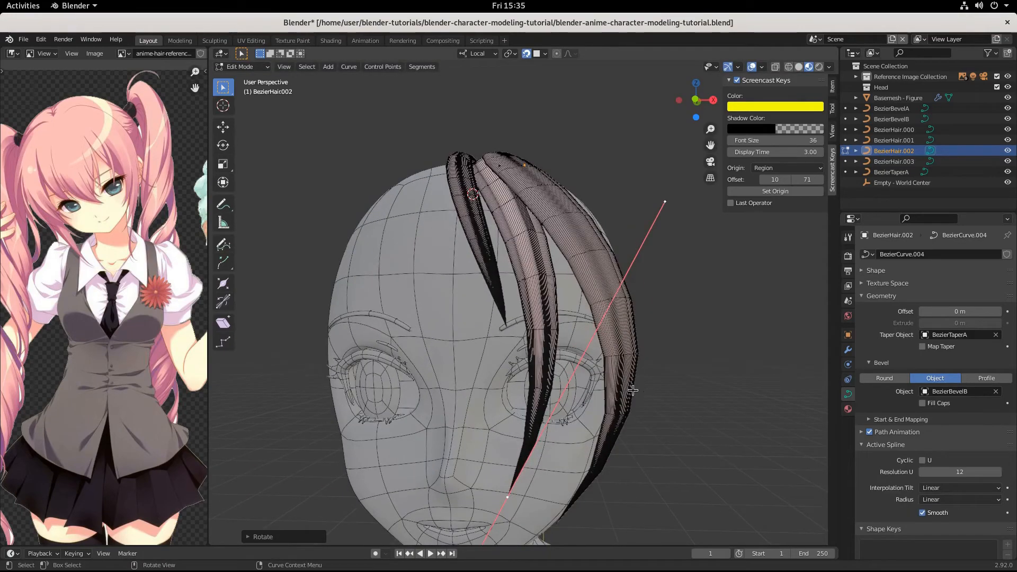
pyautogui.hotkey('ctrl', 's')
pyautogui.scroll(-2, 767, 413)
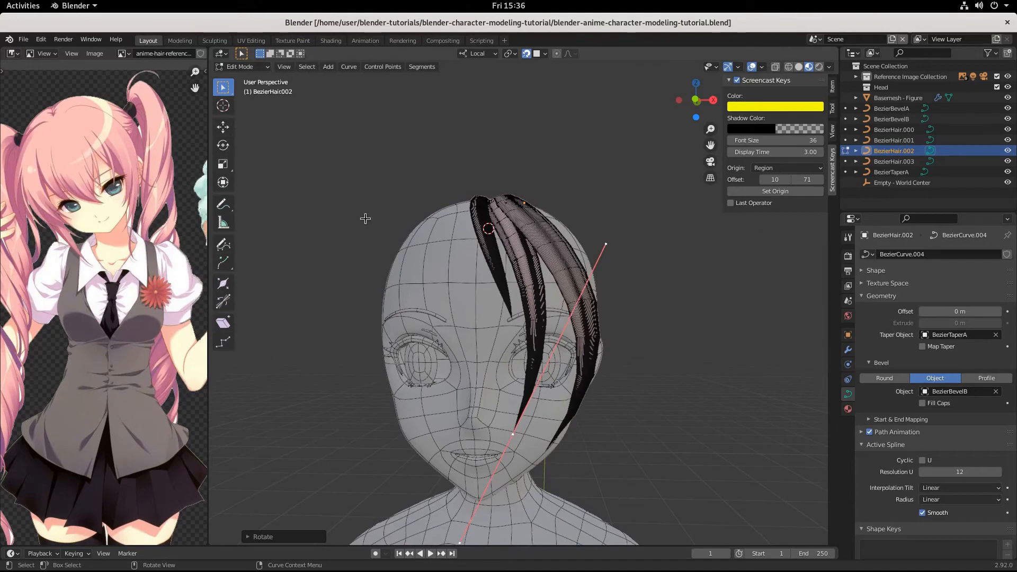
pyautogui.press('Tab')
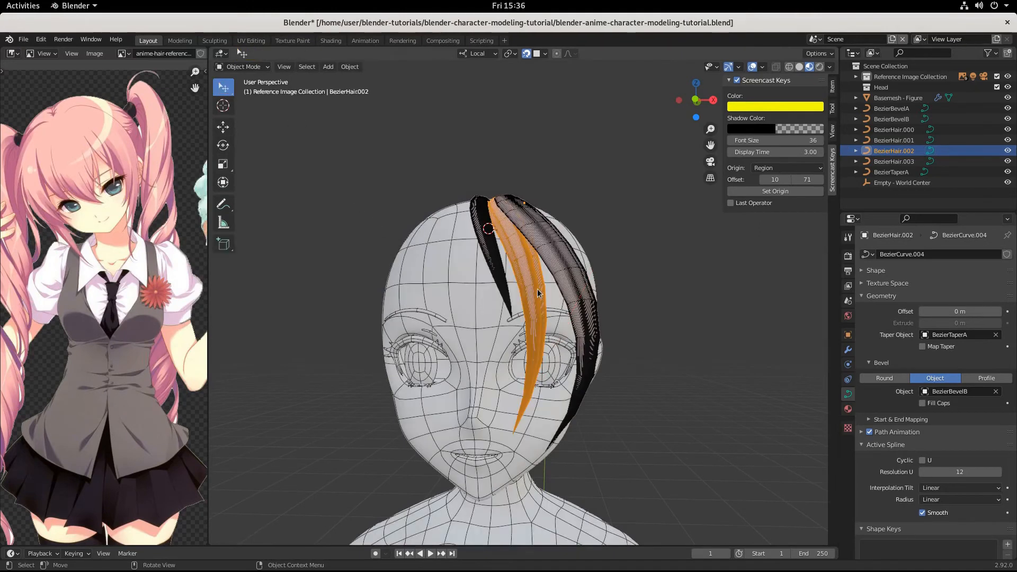
# Duplicate the BezierTaperA curve and place the copy beside the original along its local X axis
pyautogui.scroll(-2, 538, 293)
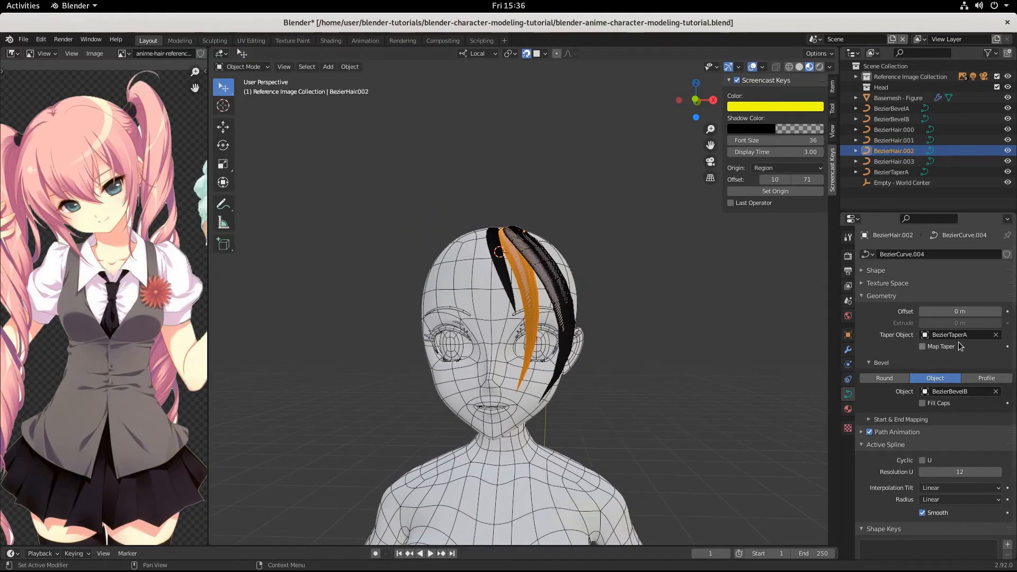
pyautogui.scroll(-7, 503, 490)
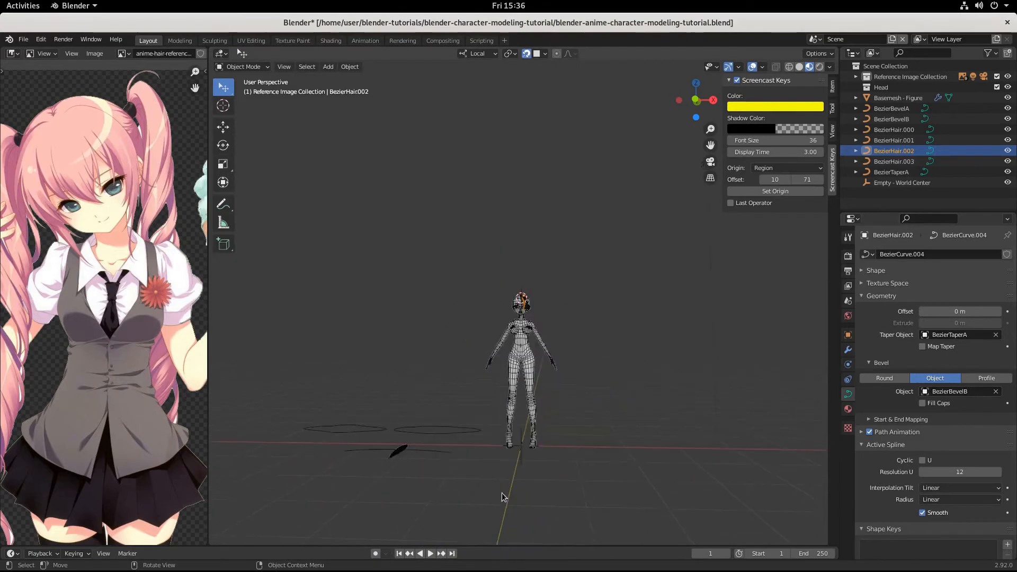
pyautogui.moveTo(504, 498); pyautogui.dragTo(487, 534, button='middle')
pyautogui.click(449, 418)
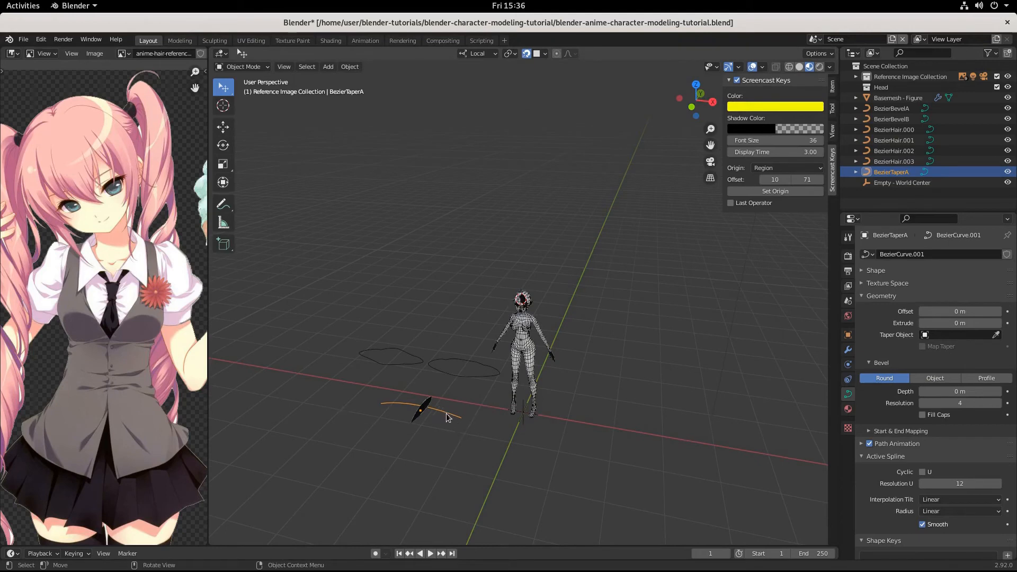
pyautogui.hotkey('shift', 'd')
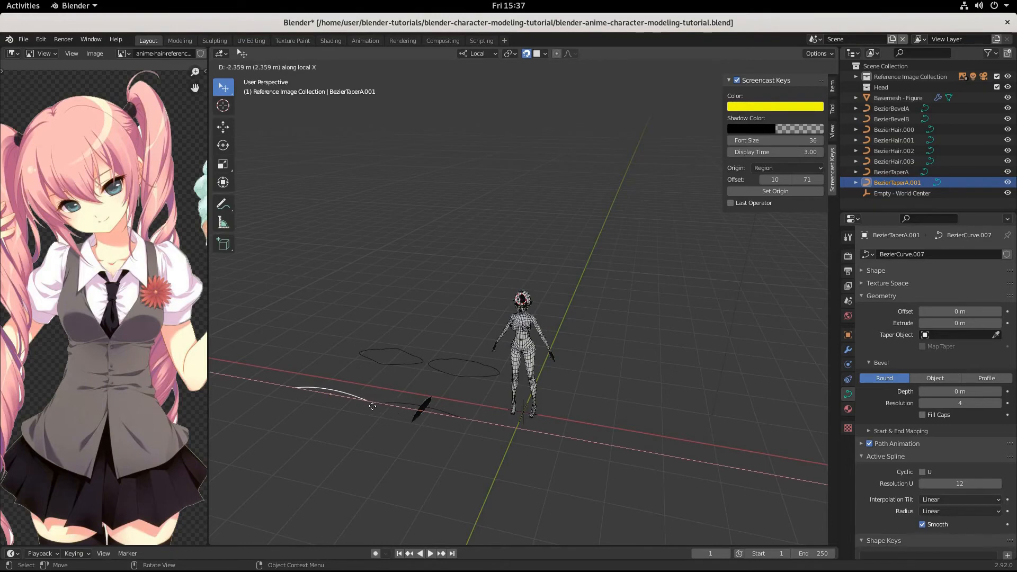
pyautogui.click(388, 437)
# Edit the duplicated taper curve, shortening the handles of its outer end point and rotating them to start the curve more steeply
pyautogui.scroll(1, 387, 438)
pyautogui.keyDown('shift'); pyautogui.moveTo(466, 474); pyautogui.dragTo(606, 440, button='middle'); pyautogui.keyUp('shift')
pyautogui.scroll(1, 605, 440)
pyautogui.press('Tab')
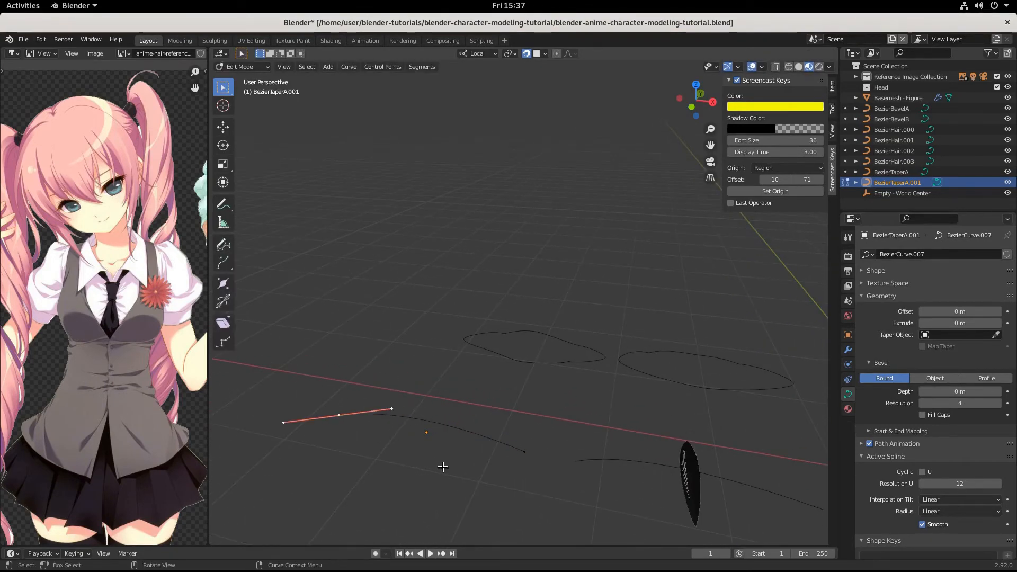
pyautogui.moveTo(448, 467); pyautogui.dragTo(436, 428, button='middle')
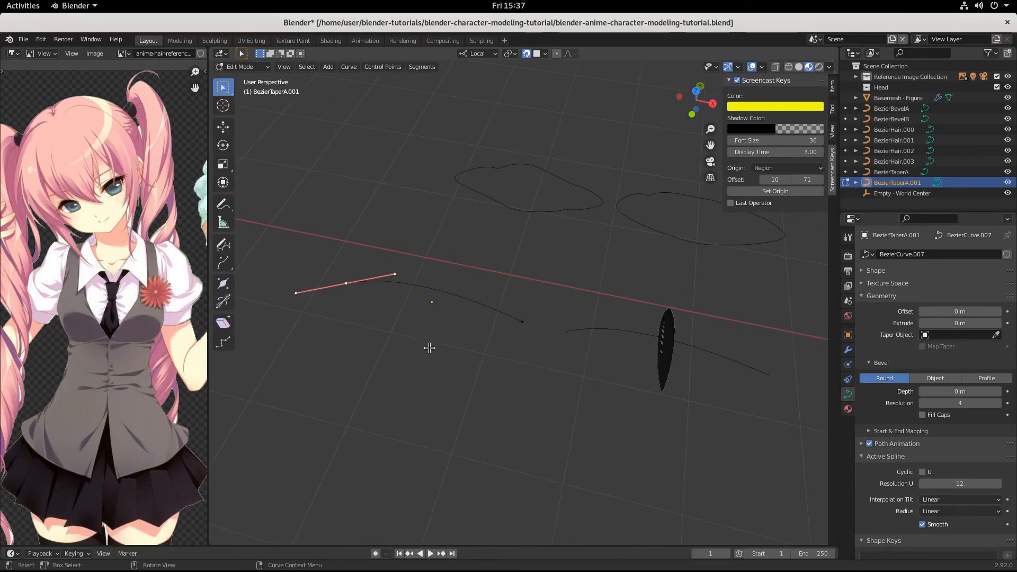
pyautogui.moveTo(430, 347); pyautogui.dragTo(527, 363, button='middle')
pyautogui.press('s')
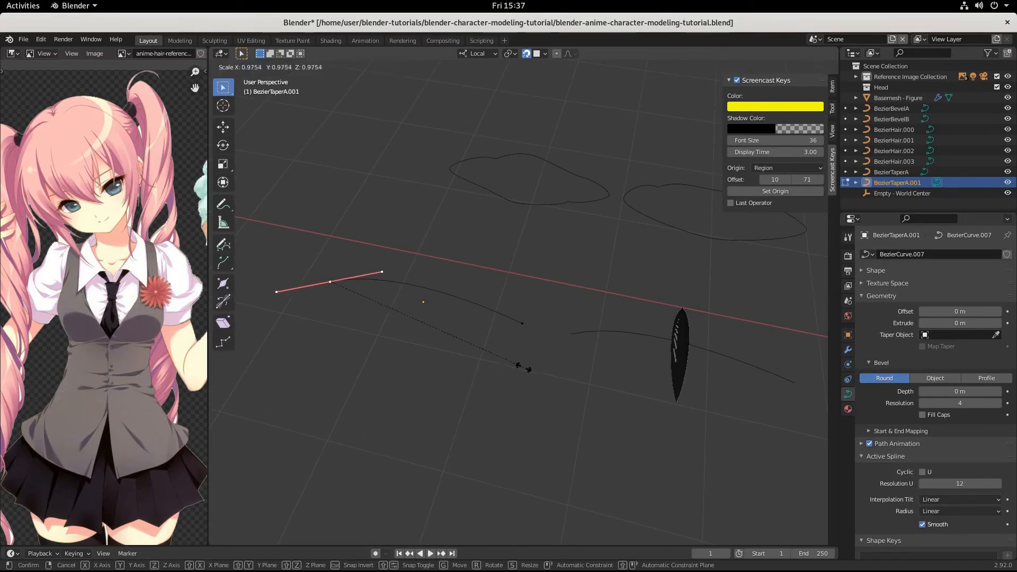
pyautogui.click(487, 370)
pyautogui.press('r')
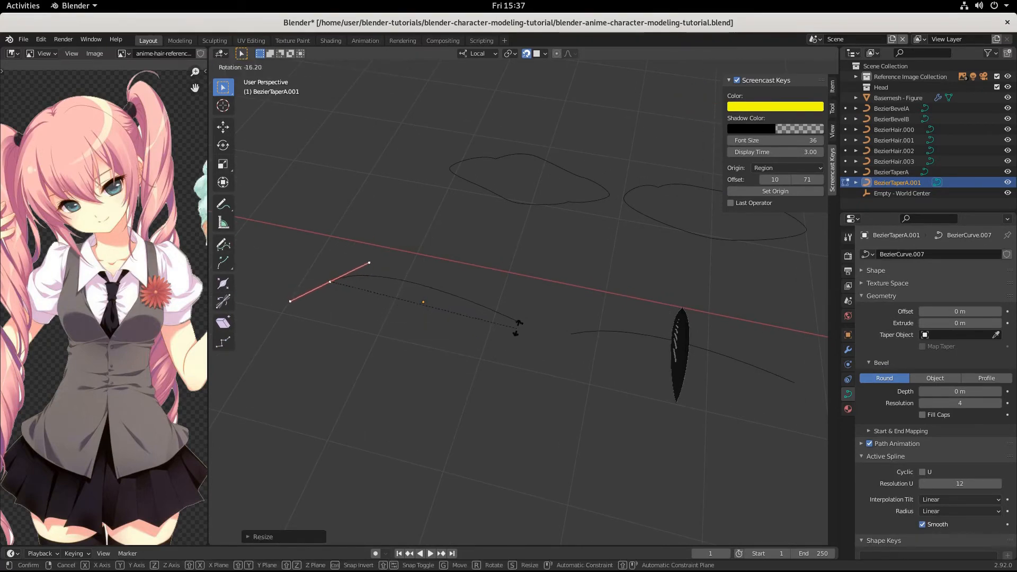
pyautogui.click(519, 324)
# Shorten the handles of the duplicate's other end point and rotate them so the curve drops more steeply there
pyautogui.click(521, 324)
pyautogui.press('s')
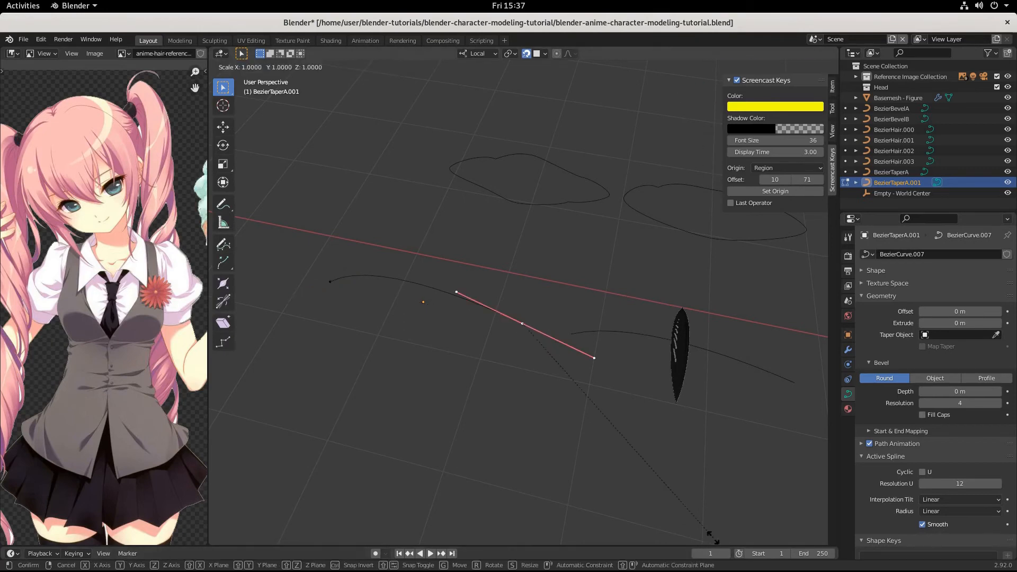
pyautogui.click(645, 455)
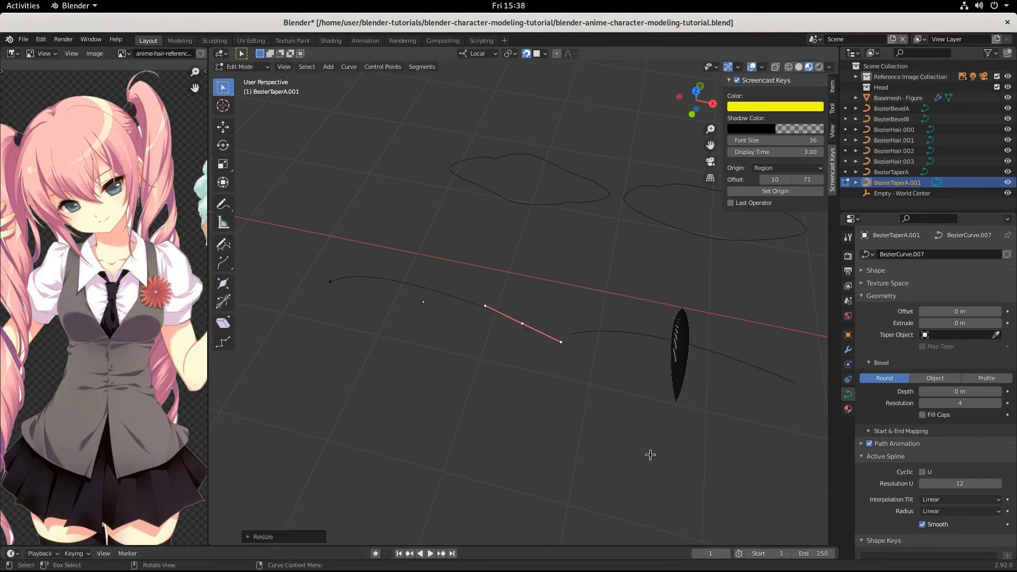
pyautogui.press('r')
pyautogui.click(622, 443)
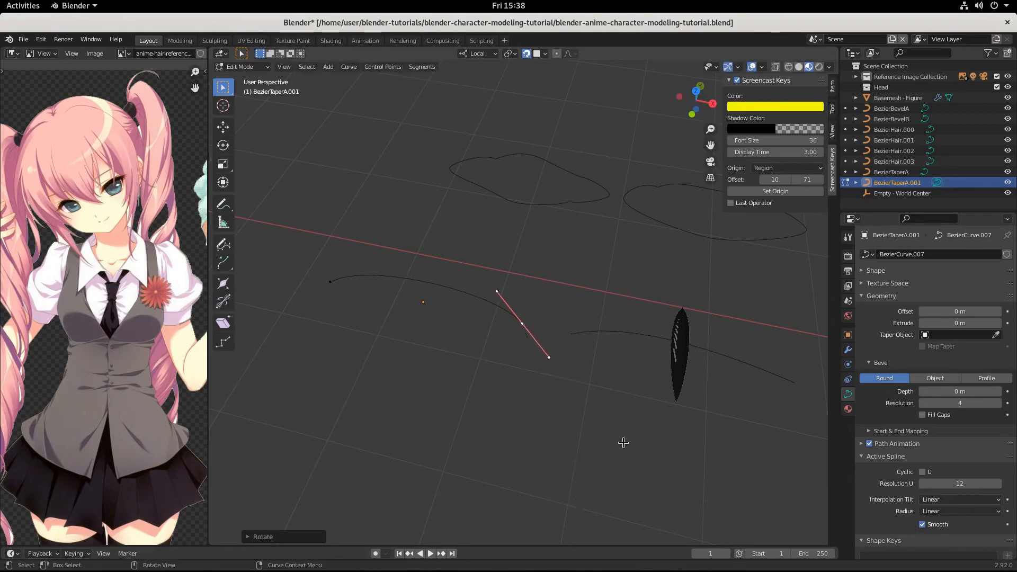
# Return to Object Mode, select the BezierHair.002 strand on the head and clear its taper object
pyautogui.scroll(-1, 622, 443)
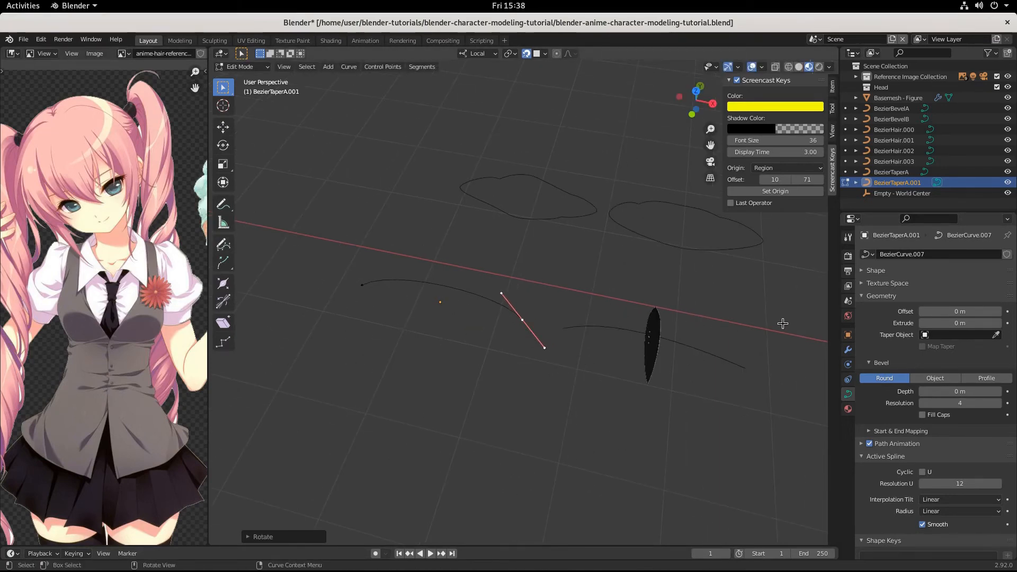
pyautogui.scroll(-4, 742, 284)
pyautogui.moveTo(742, 284); pyautogui.dragTo(692, 298, button='middle')
pyautogui.scroll(7, 659, 408)
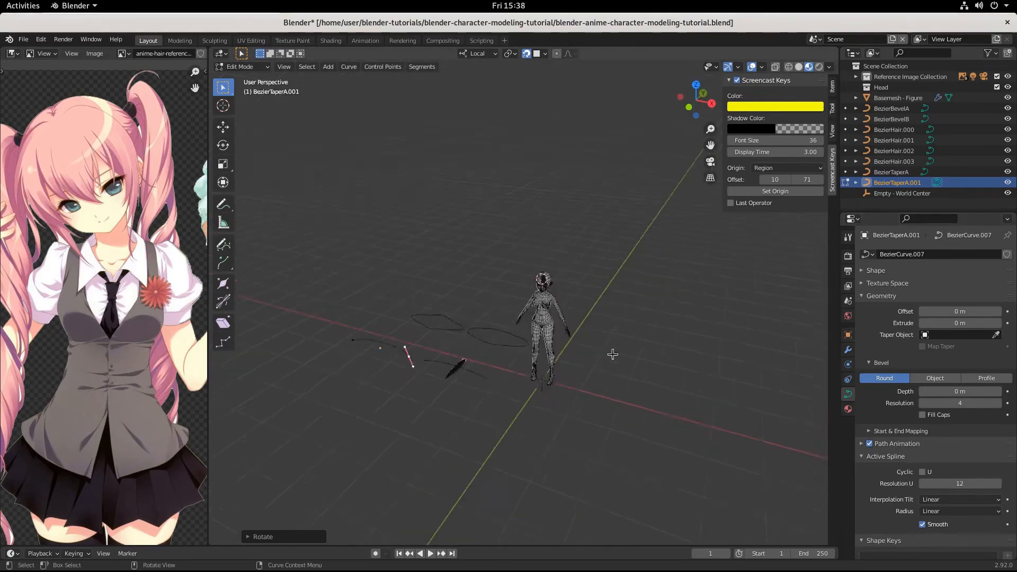
pyautogui.scroll(5, 644, 364)
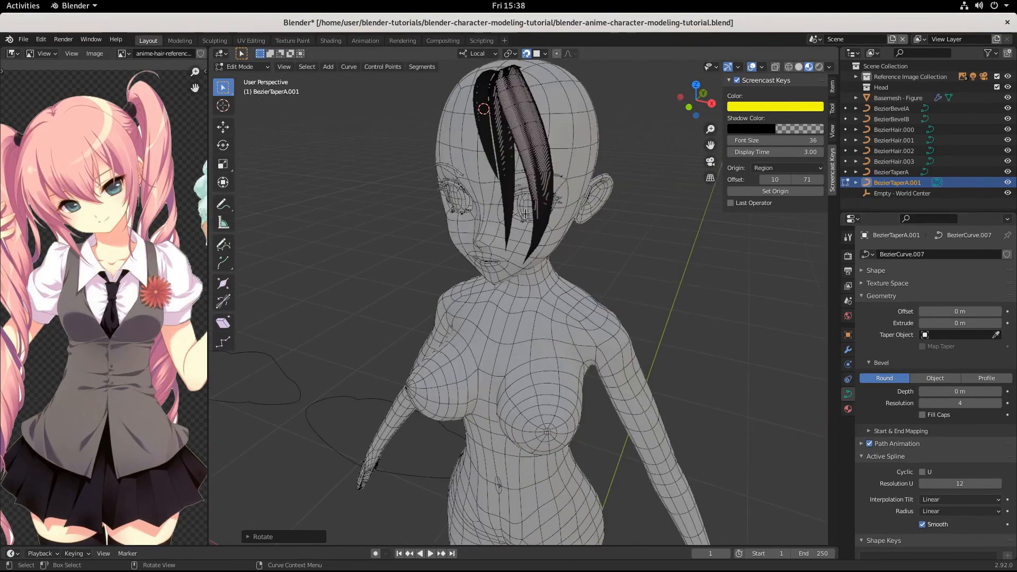
pyautogui.press('Tab')
pyautogui.click(504, 143)
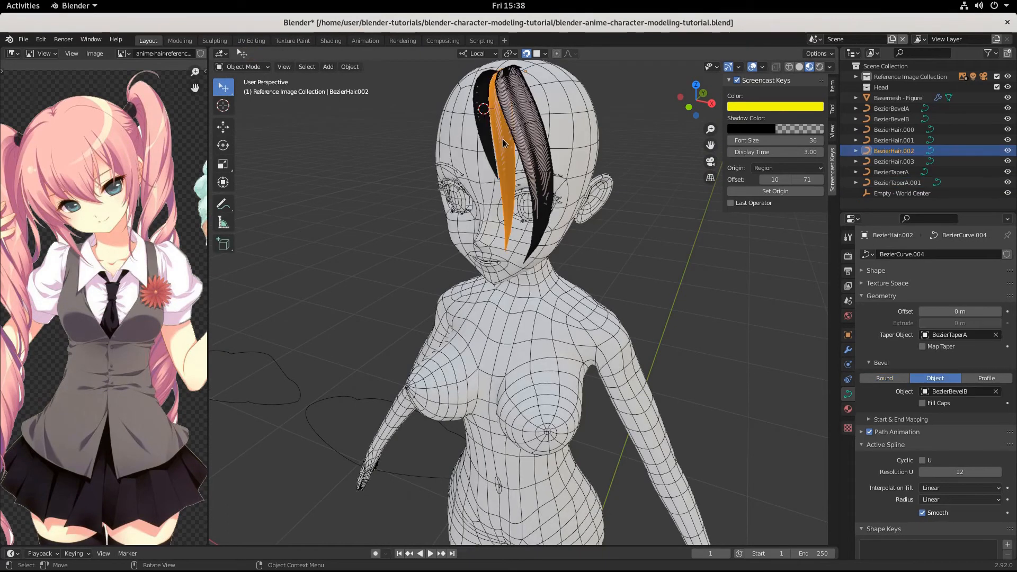
pyautogui.click(996, 335)
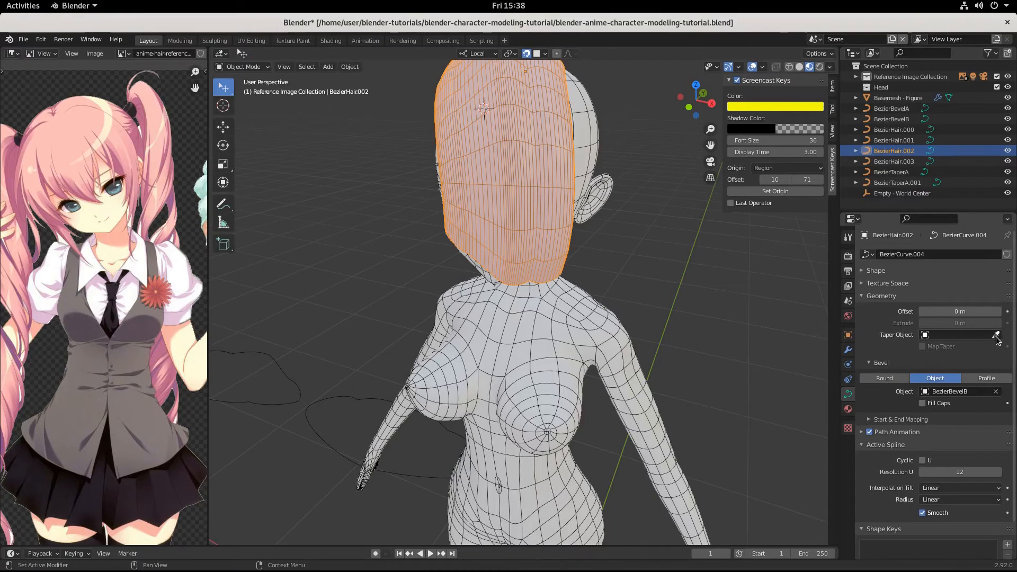
# Sample the duplicated taper curve as BezierHair.002's taper object, and rename that curve BezierTaperB
pyautogui.click(996, 334)
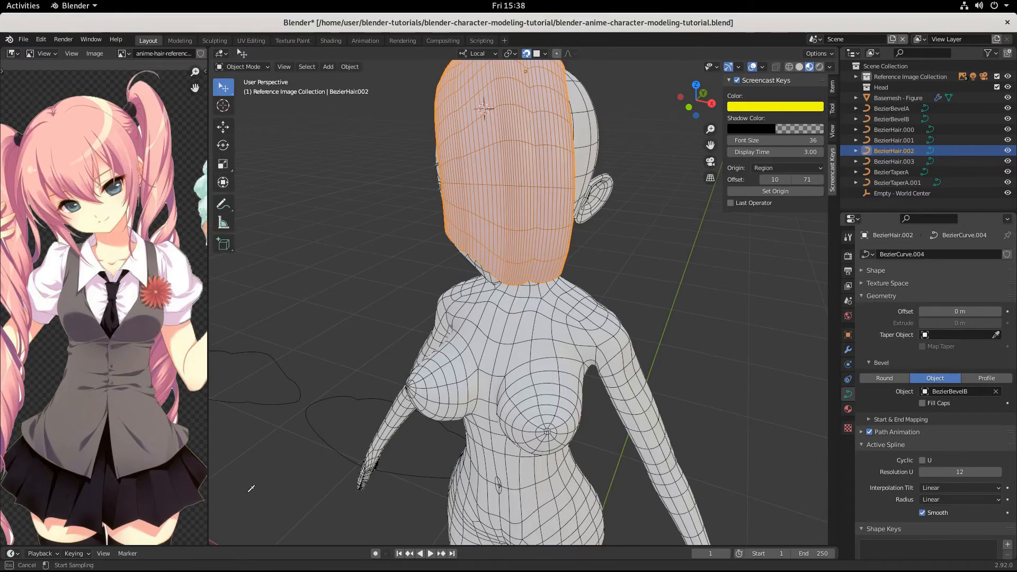
pyautogui.press('Escape')
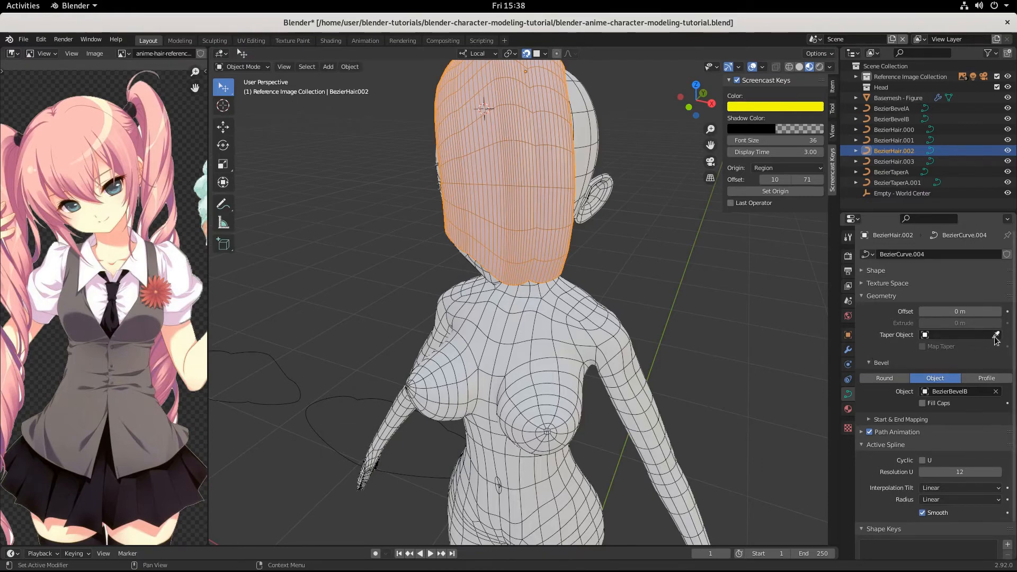
pyautogui.scroll(-2, 339, 503)
pyautogui.scroll(-1, 174, 530)
pyautogui.scroll(-5, 370, 439)
pyautogui.scroll(-2, 214, 487)
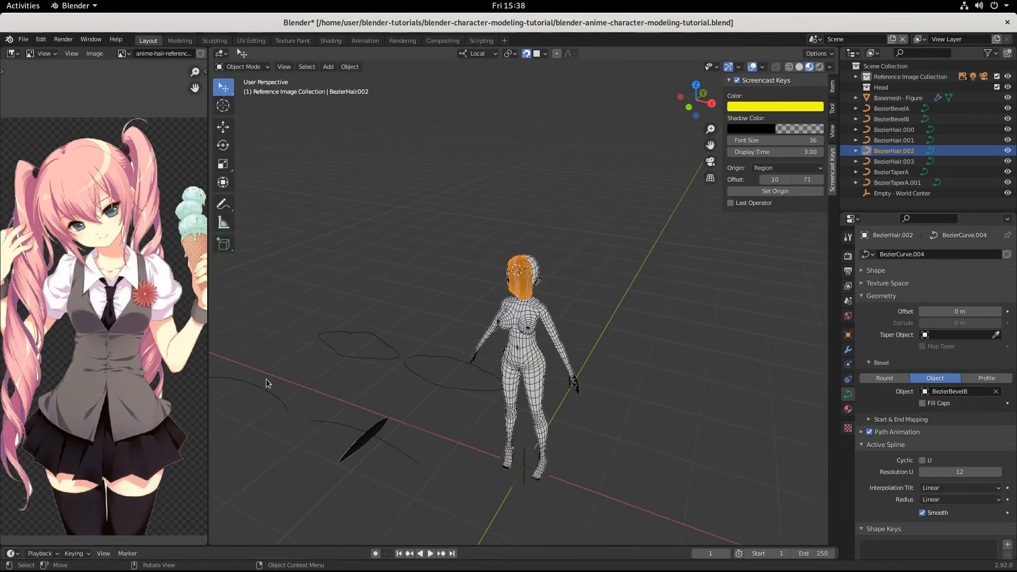
pyautogui.click(996, 334)
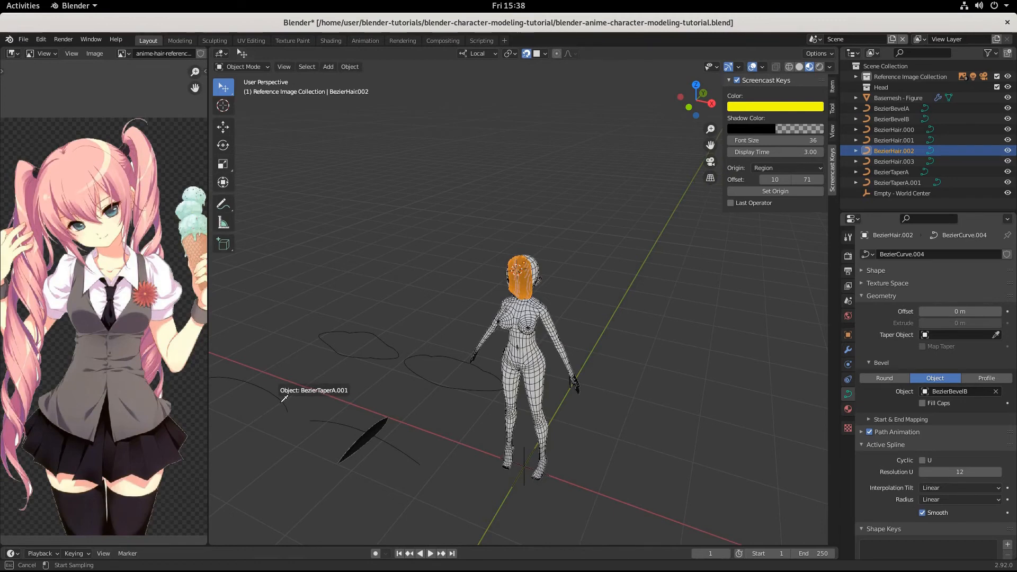
pyautogui.click(284, 398)
pyautogui.doubleClick(944, 182)
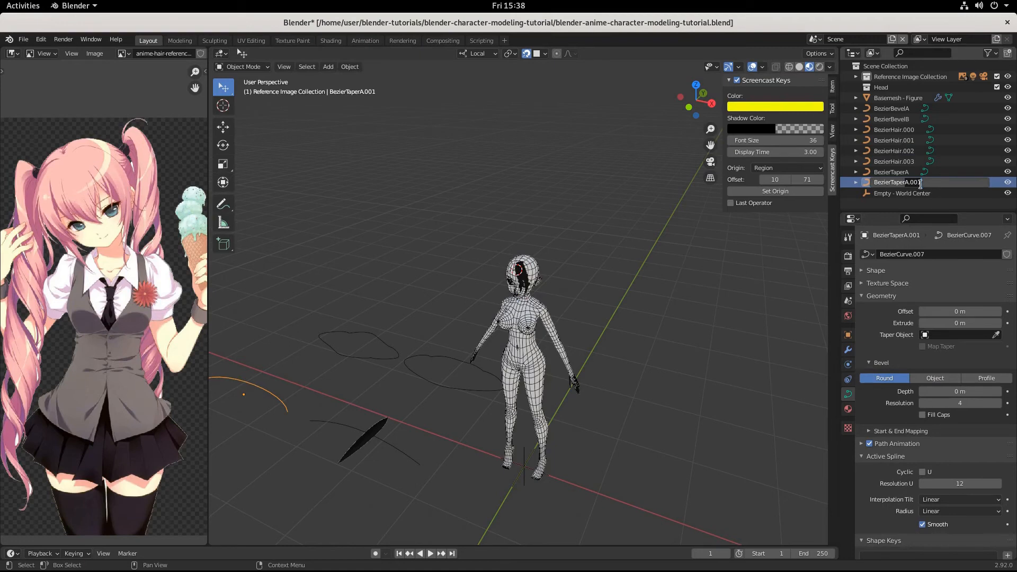
pyautogui.press('Return')
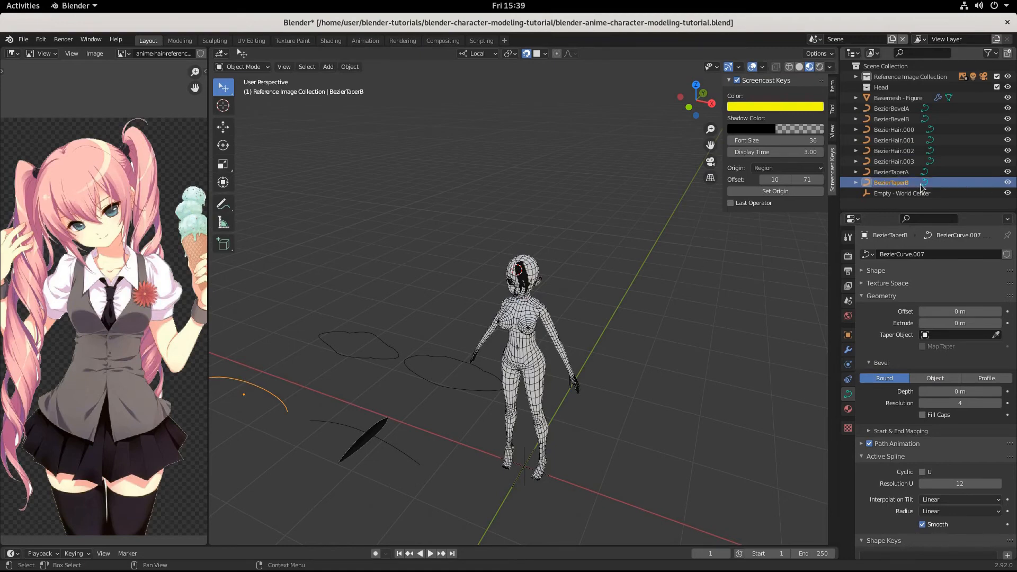
# Select the BezierHair.002 strand and examine its tapered shape on the head from the front and side
pyautogui.scroll(5, 507, 160)
pyautogui.click(508, 159)
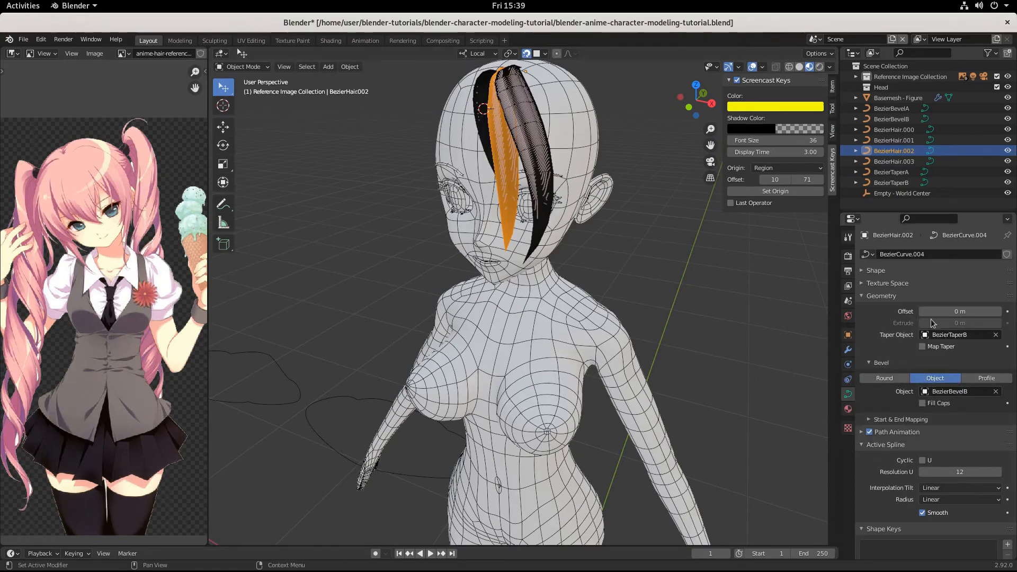
pyautogui.scroll(-2, 519, 271)
pyautogui.moveTo(519, 271); pyautogui.dragTo(594, 287, button='middle')
pyautogui.scroll(3, 550, 298)
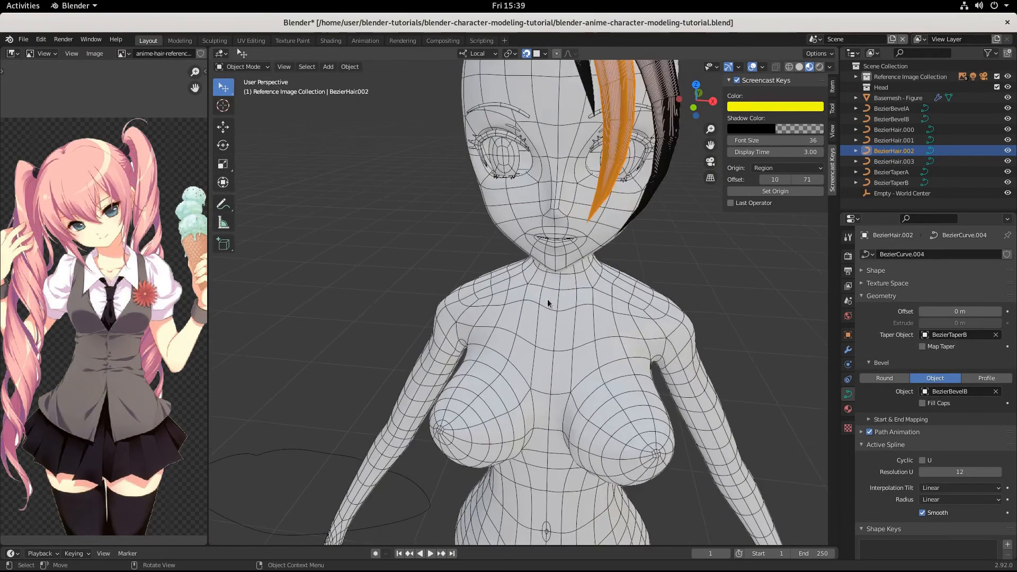
pyautogui.scroll(-2, 594, 295)
pyautogui.scroll(2, 577, 267)
# Hide the Body Back and Body FRONT reference images in the Reference Image Collection
pyautogui.press('KP_1')
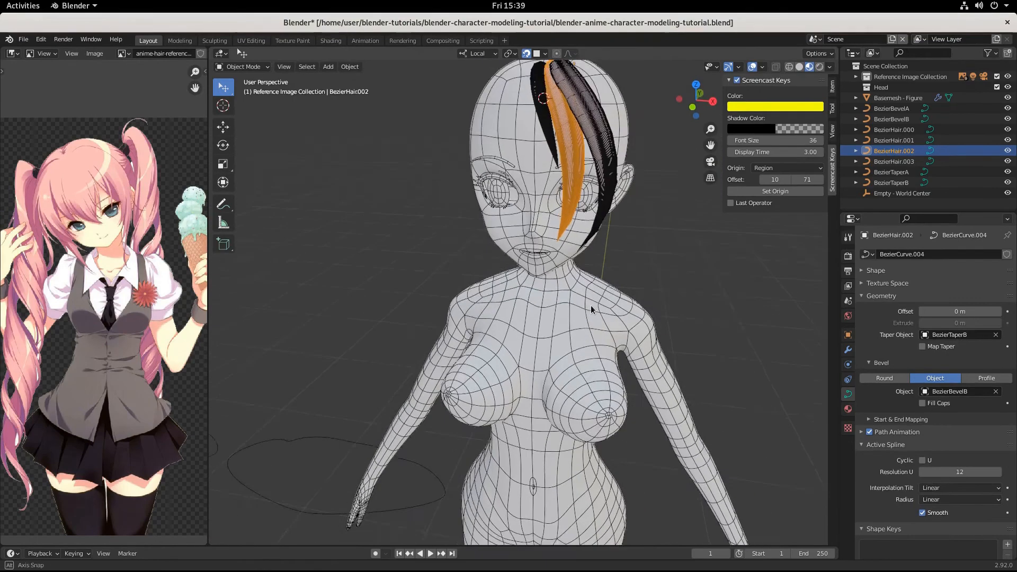
pyautogui.press('KP_5')
pyautogui.scroll(3, 568, 313)
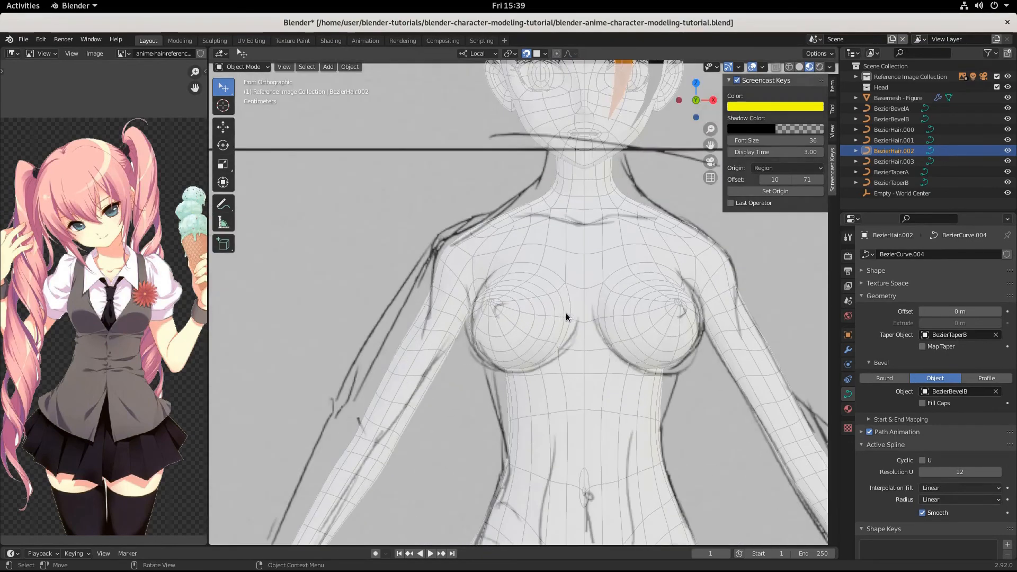
pyautogui.keyDown('shift'); pyautogui.moveTo(630, 335); pyautogui.dragTo(523, 76, button='middle'); pyautogui.keyUp('shift')
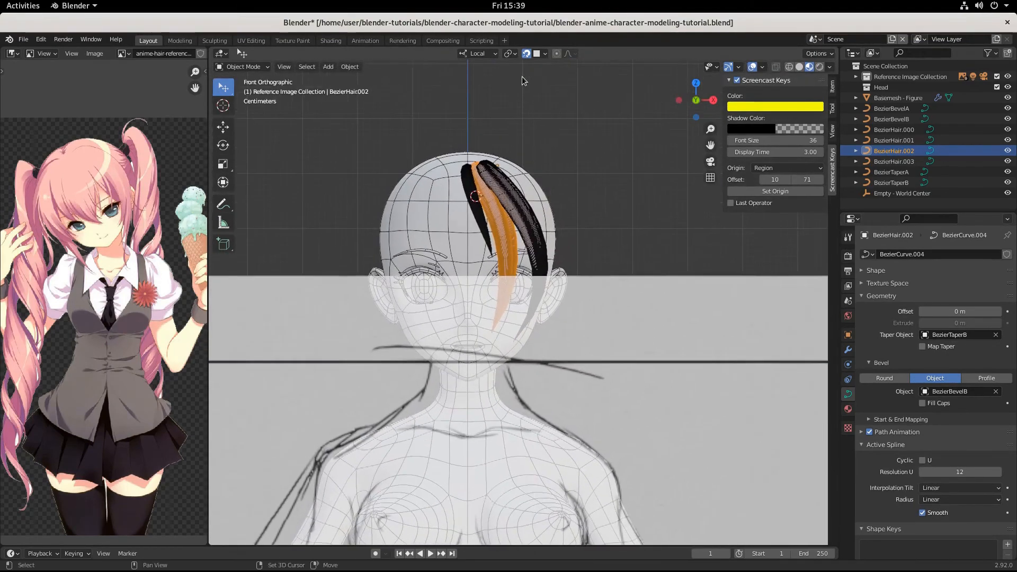
pyautogui.scroll(4, 536, 281)
pyautogui.scroll(-1, 532, 266)
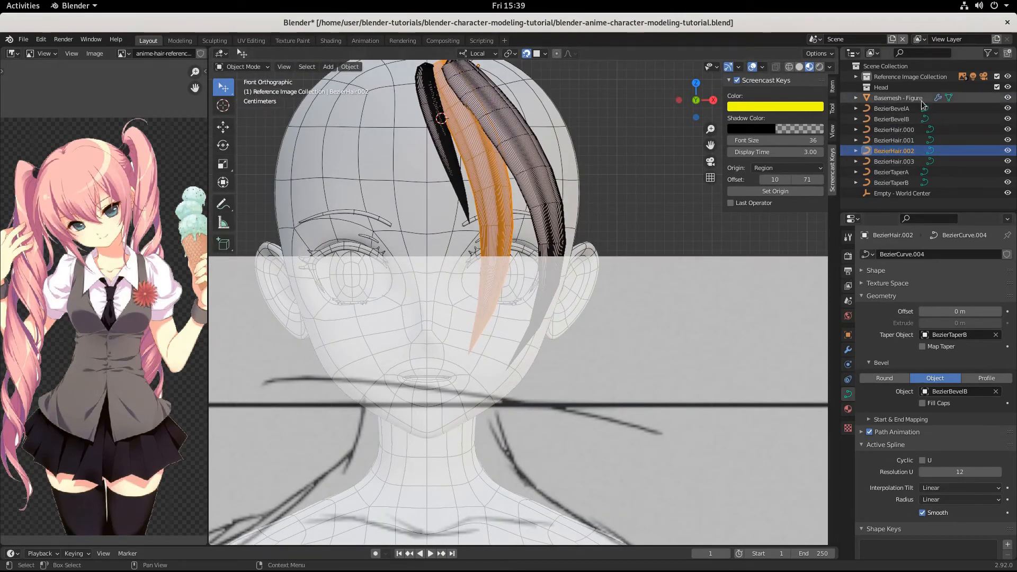
pyautogui.scroll(-7, 720, 373)
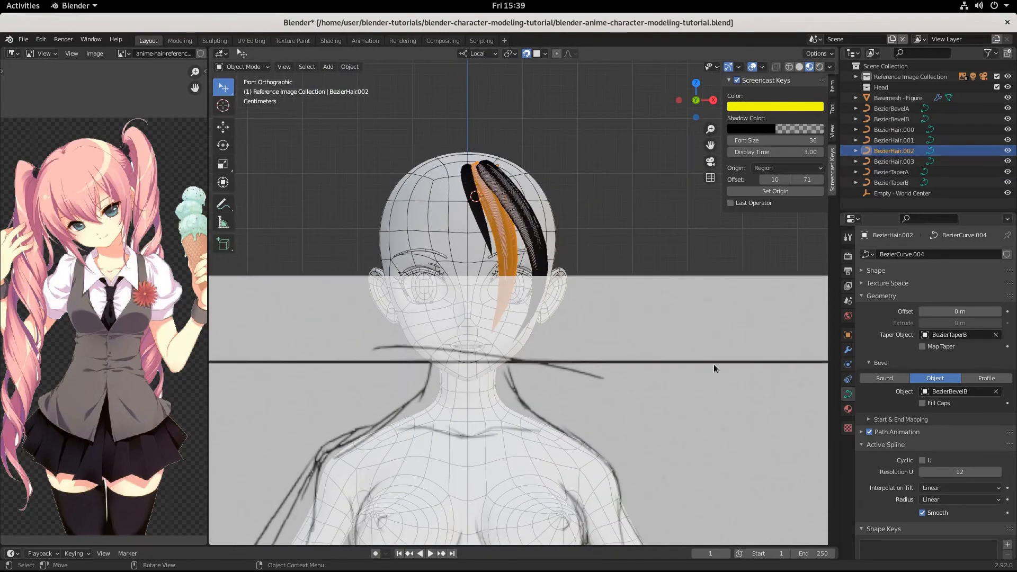
pyautogui.click(669, 323)
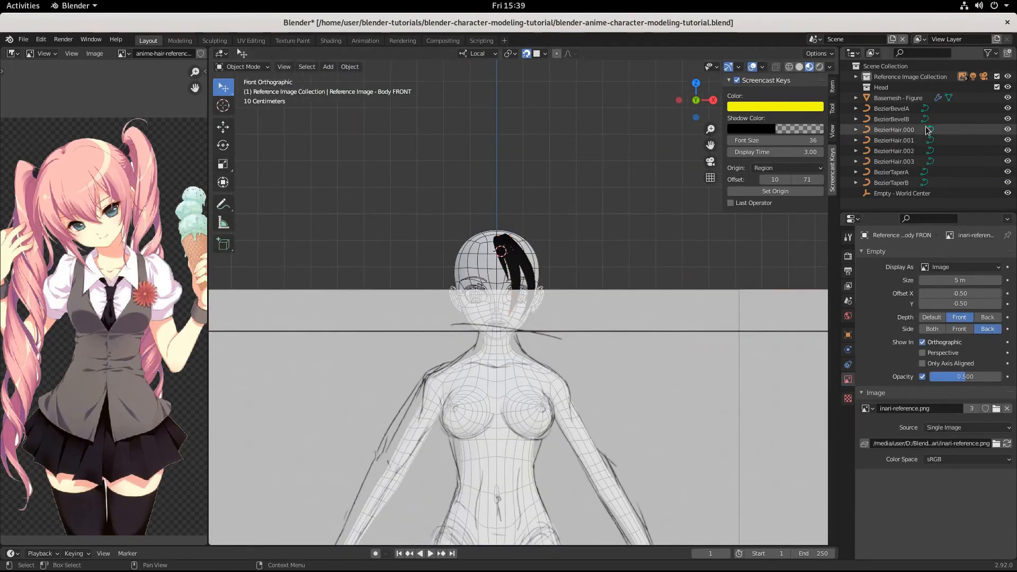
pyautogui.click(856, 77)
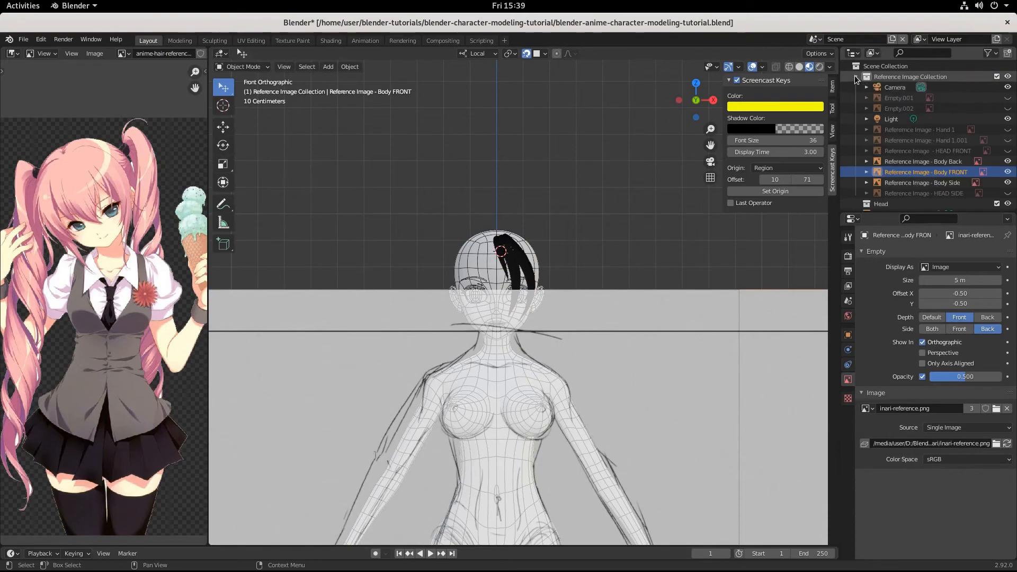
pyautogui.click(1007, 161)
pyautogui.click(1006, 172)
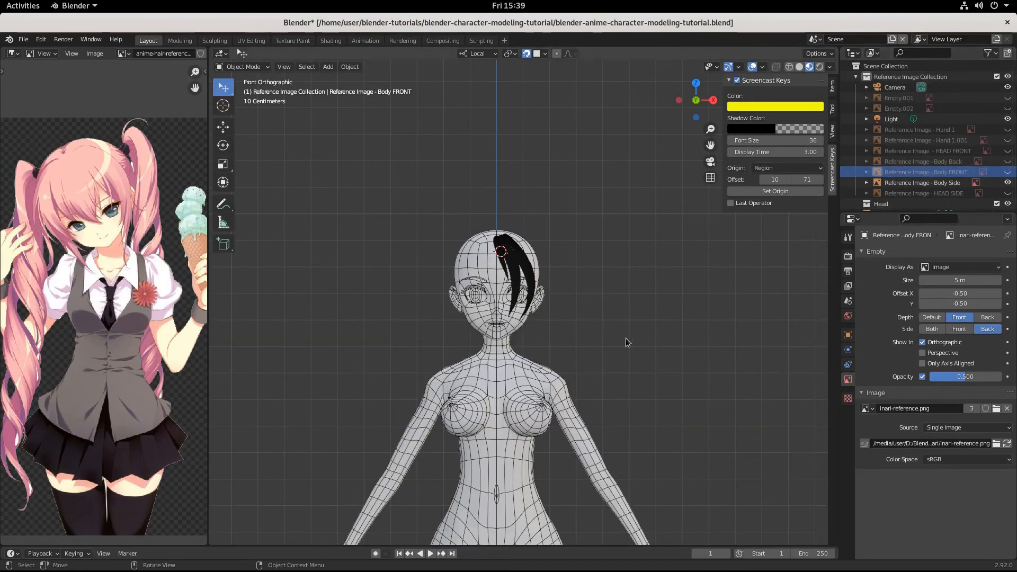
# Edit the BezierHair.002 strand, rotating its lower tip's handles slightly outward and raising the tip about 0.02 m
pyautogui.scroll(6, 623, 339)
pyautogui.scroll(-1, 609, 352)
pyautogui.click(491, 215)
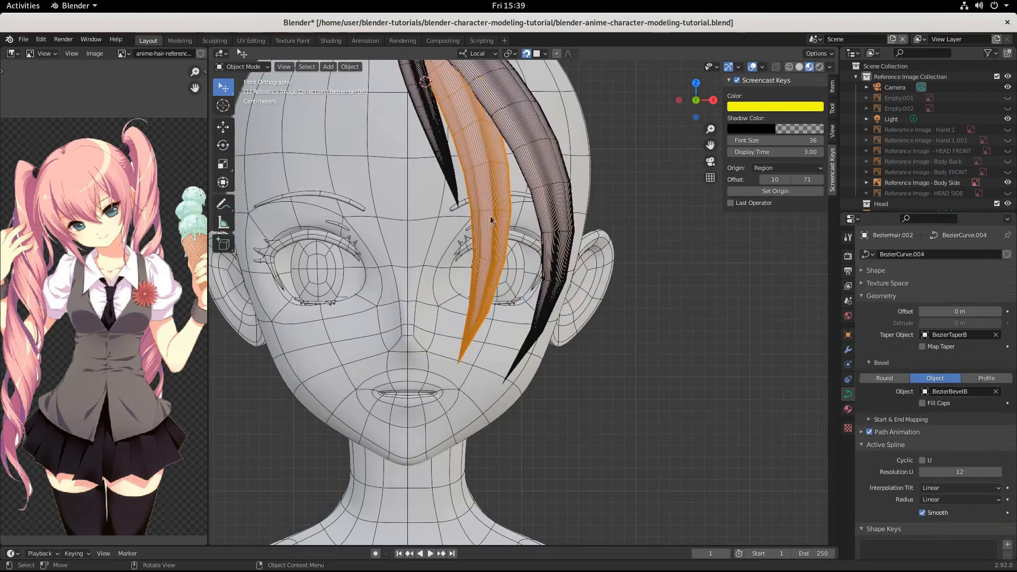
pyautogui.press('Tab')
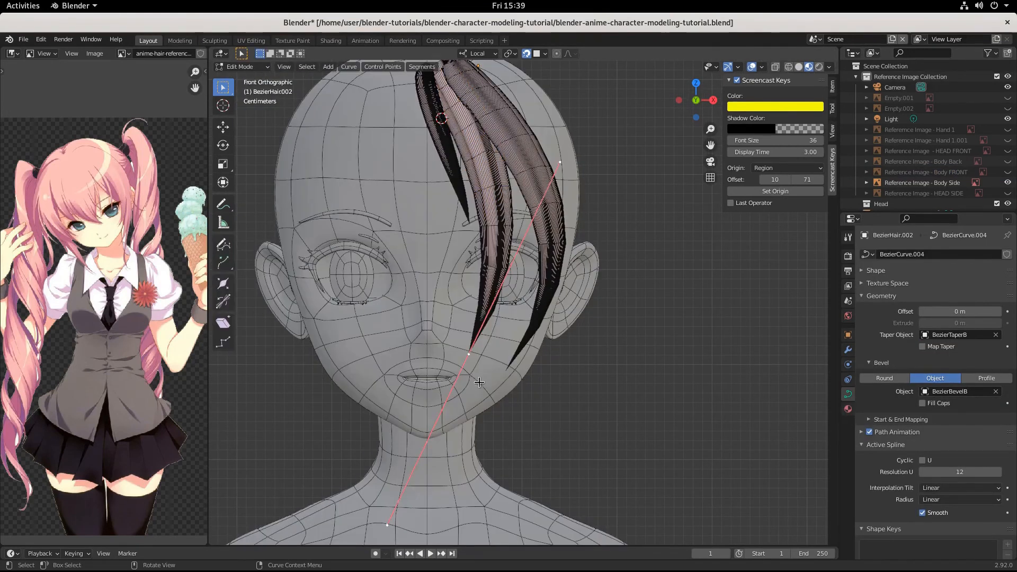
pyautogui.press('s')
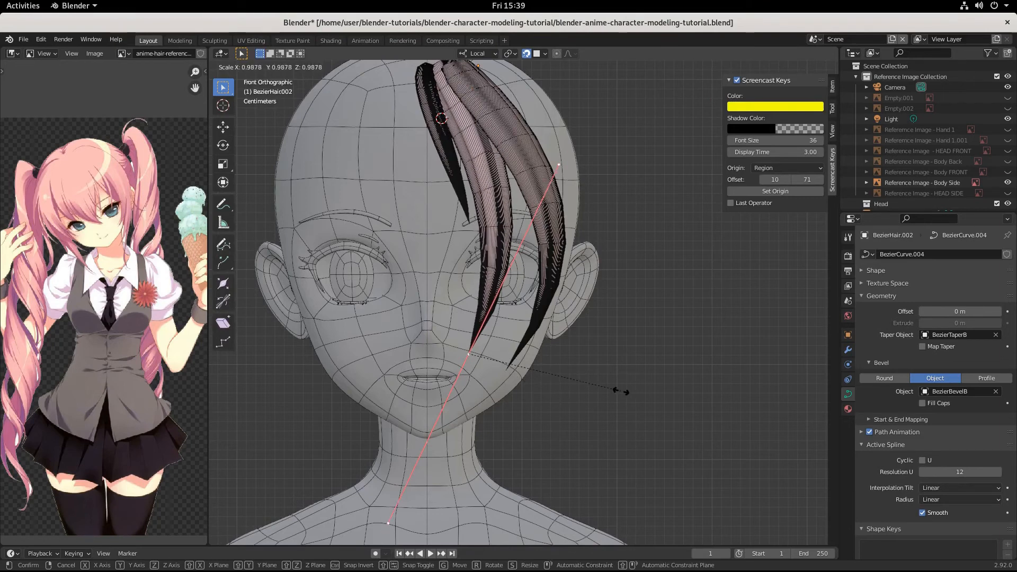
pyautogui.click(635, 388)
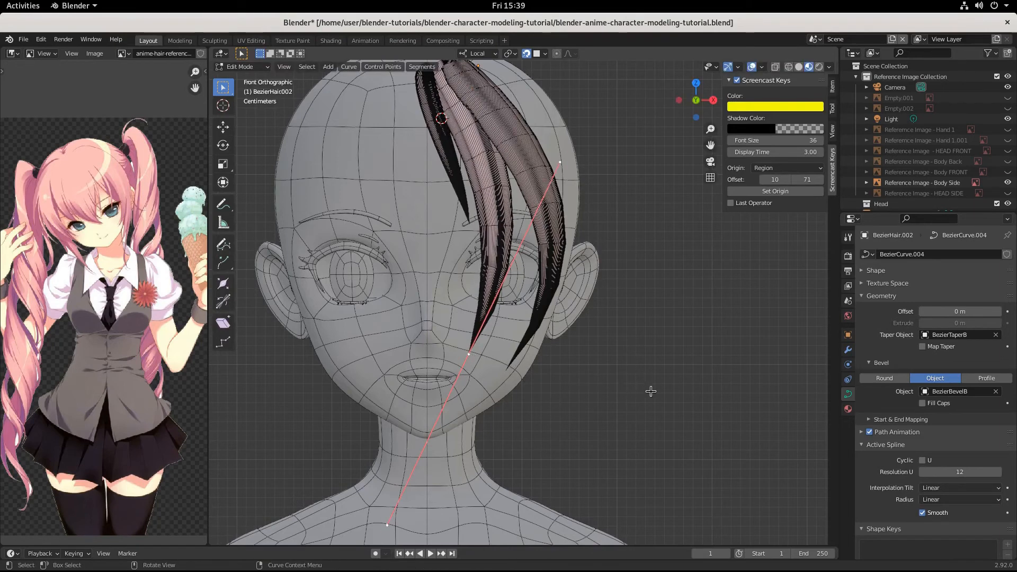
pyautogui.press('r')
pyautogui.click(640, 404)
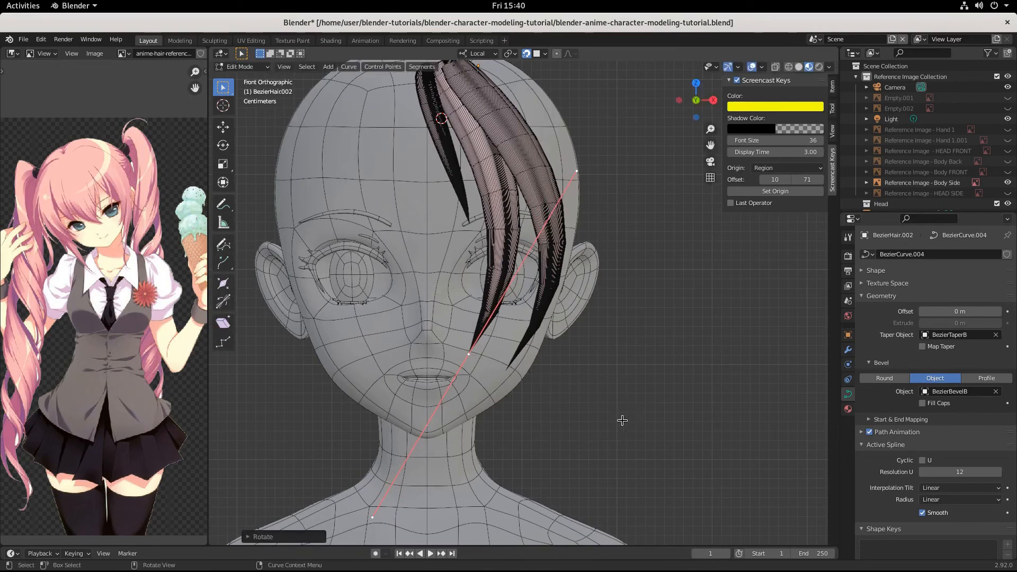
pyautogui.press('g')
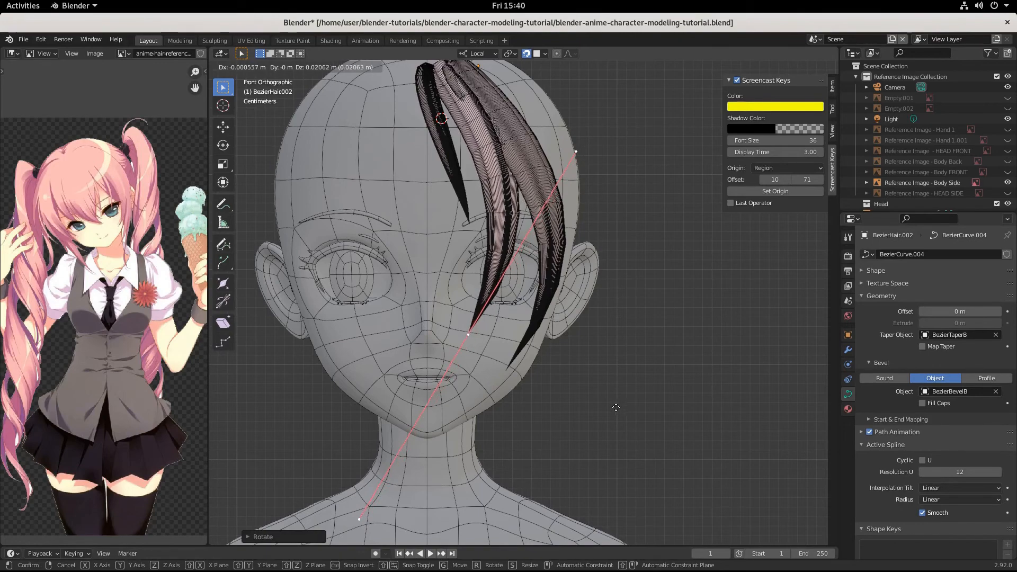
pyautogui.click(615, 407)
# Edit the BezierHair.003 strand and shift its root control point on top of the head outward by about 0.026 m
pyautogui.moveTo(615, 408); pyautogui.dragTo(522, 333, button='middle')
pyautogui.scroll(3, 501, 367)
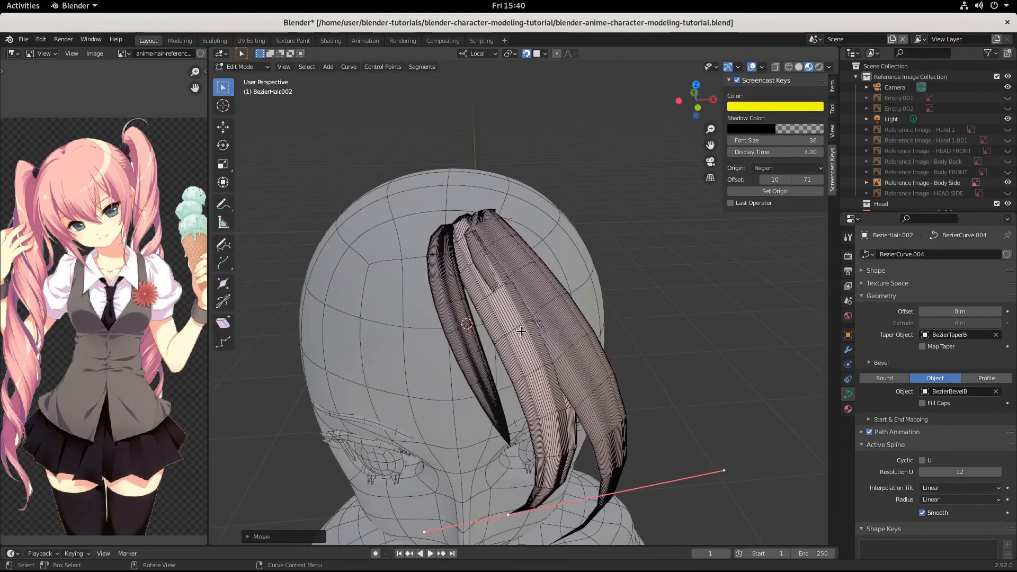
pyautogui.scroll(3, 509, 330)
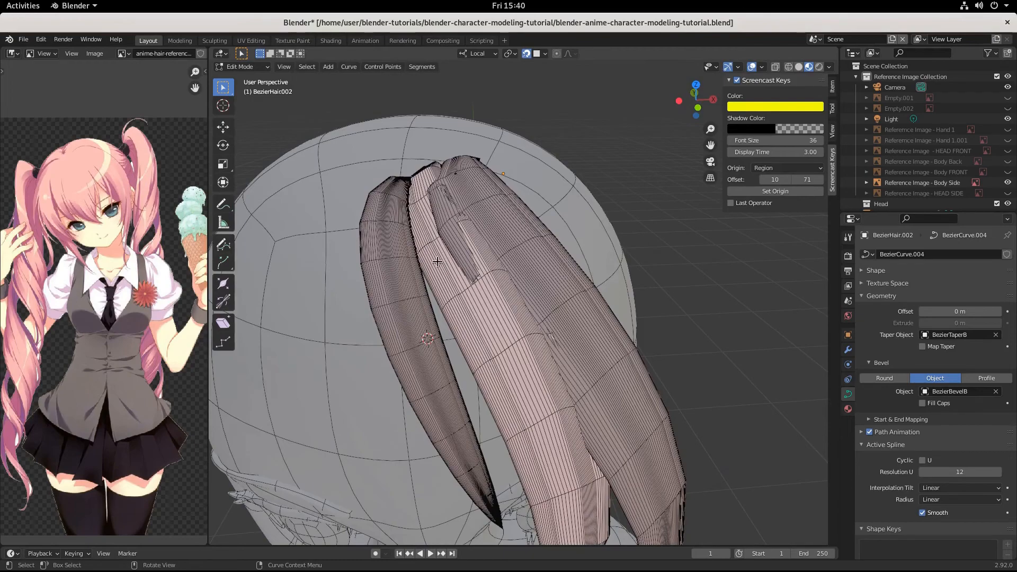
pyautogui.moveTo(438, 262); pyautogui.dragTo(437, 279, button='middle')
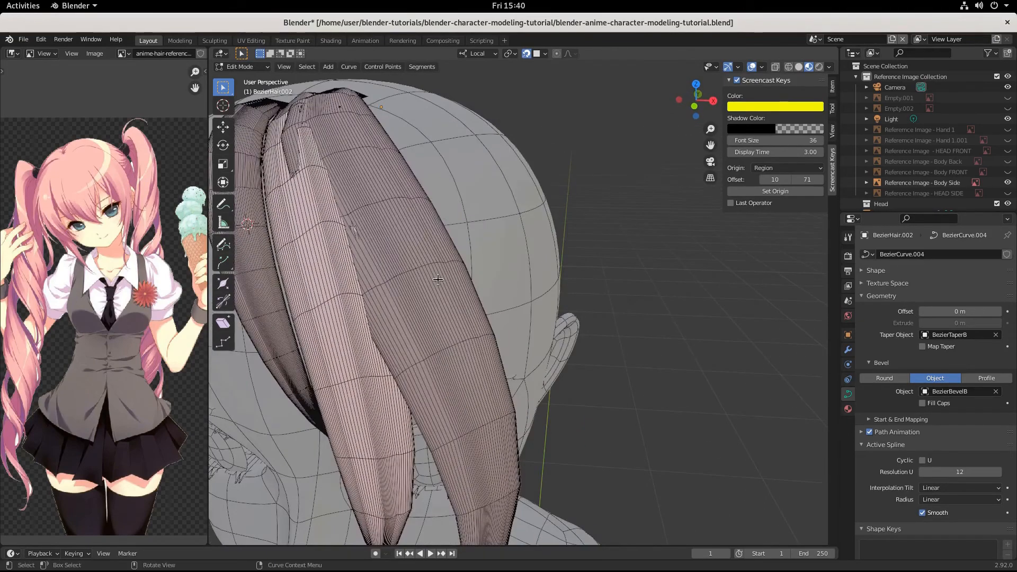
pyautogui.press('Tab')
pyautogui.click(411, 221)
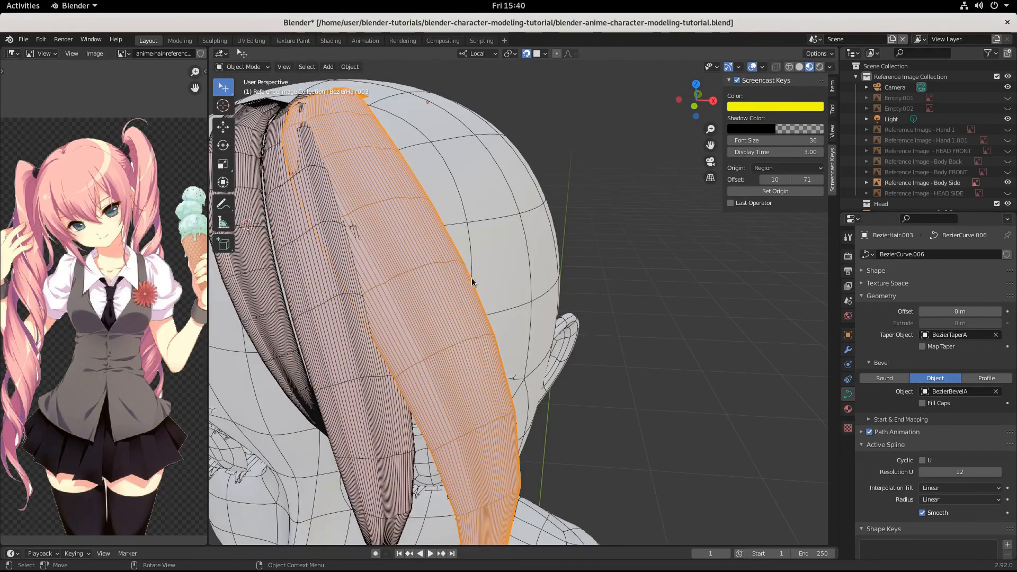
pyautogui.moveTo(472, 281); pyautogui.dragTo(494, 252, button='middle')
pyautogui.press('Tab')
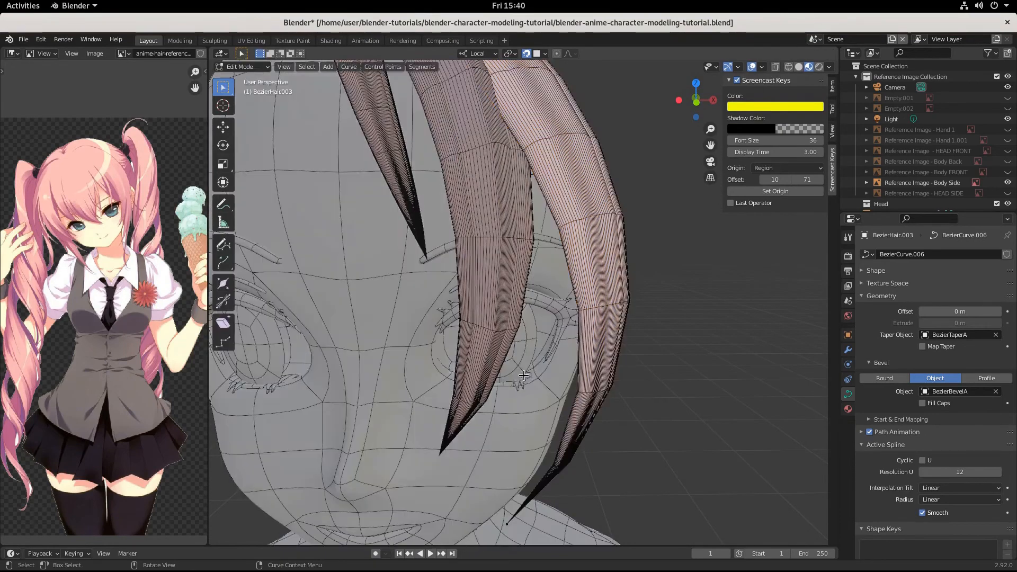
pyautogui.scroll(-6, 496, 289)
pyautogui.moveTo(495, 291); pyautogui.dragTo(476, 276, button='middle')
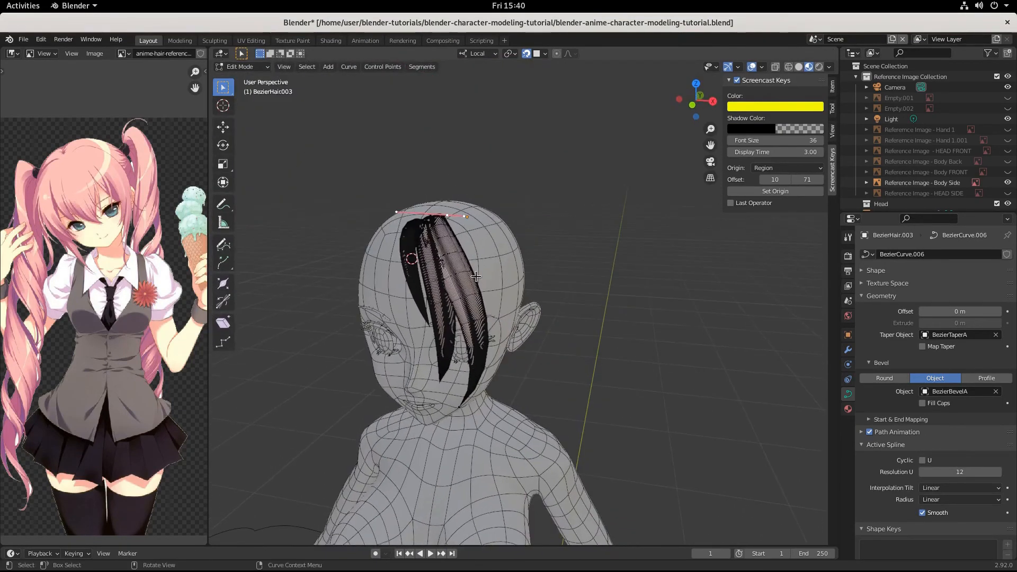
pyautogui.press('g')
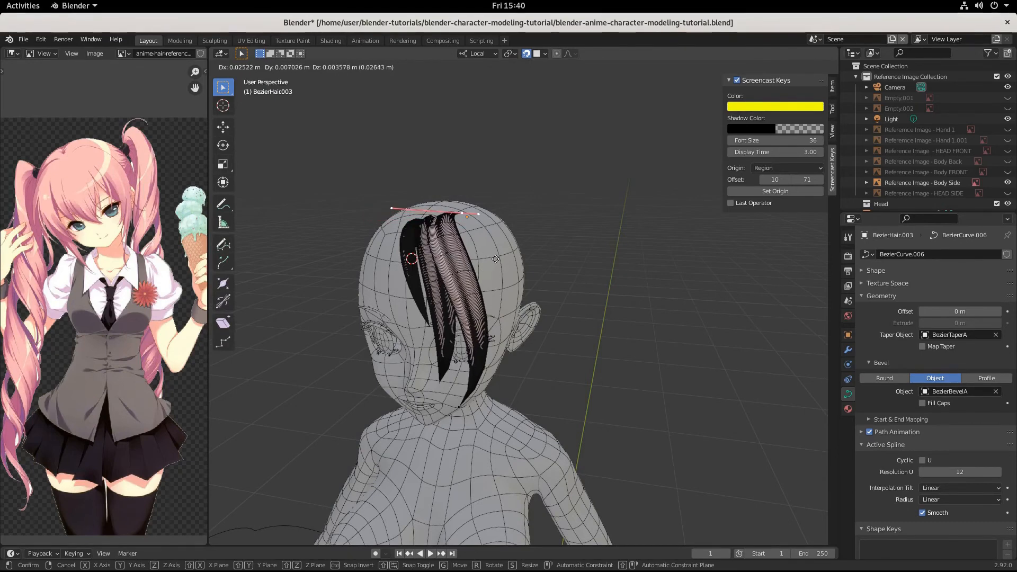
pyautogui.click(500, 263)
# Examine how the hair strands sit on the head from the side and the front, compared with the reference picture
pyautogui.scroll(4, 500, 263)
pyautogui.moveTo(500, 263); pyautogui.dragTo(325, 270, button='middle')
pyautogui.scroll(-5, 434, 296)
pyautogui.scroll(2, 403, 264)
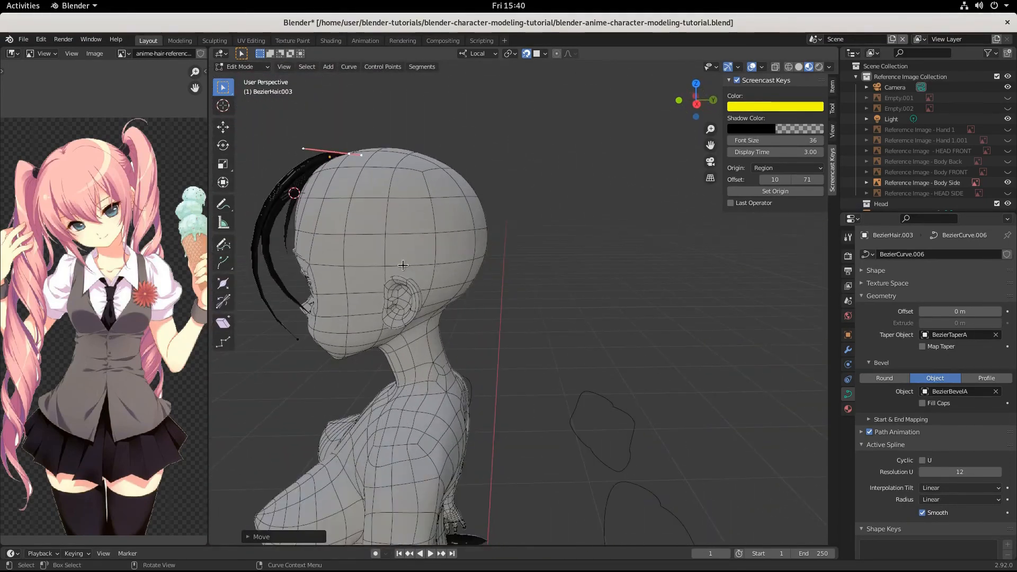
pyautogui.keyDown('shift'); pyautogui.moveTo(394, 268); pyautogui.dragTo(677, 316, button='middle'); pyautogui.keyUp('shift')
pyautogui.scroll(6, 565, 347)
pyautogui.scroll(-3, 675, 318)
pyautogui.moveTo(614, 397); pyautogui.dragTo(524, 402, button='middle')
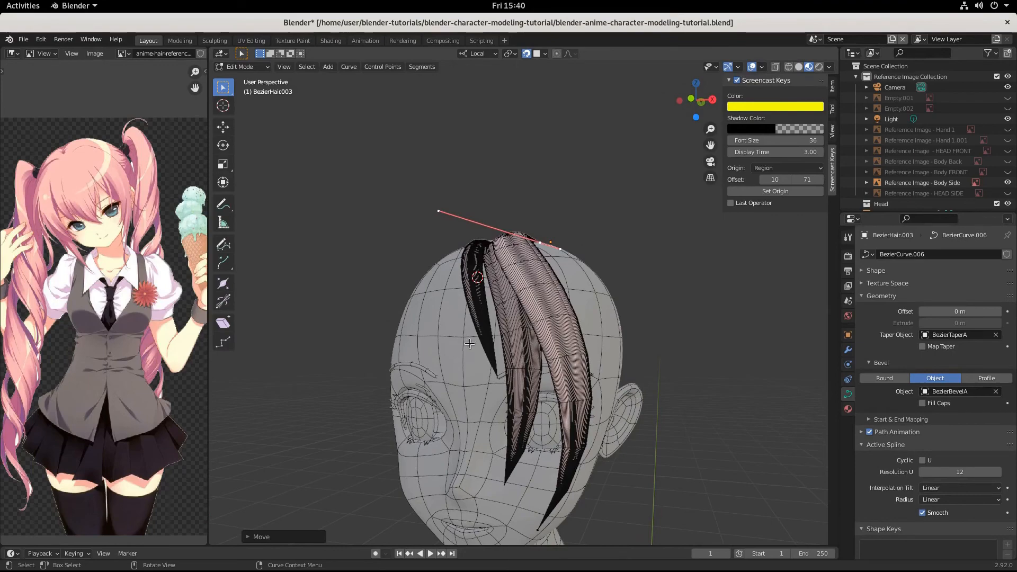
pyautogui.moveTo(505, 409); pyautogui.dragTo(556, 418, button='middle')
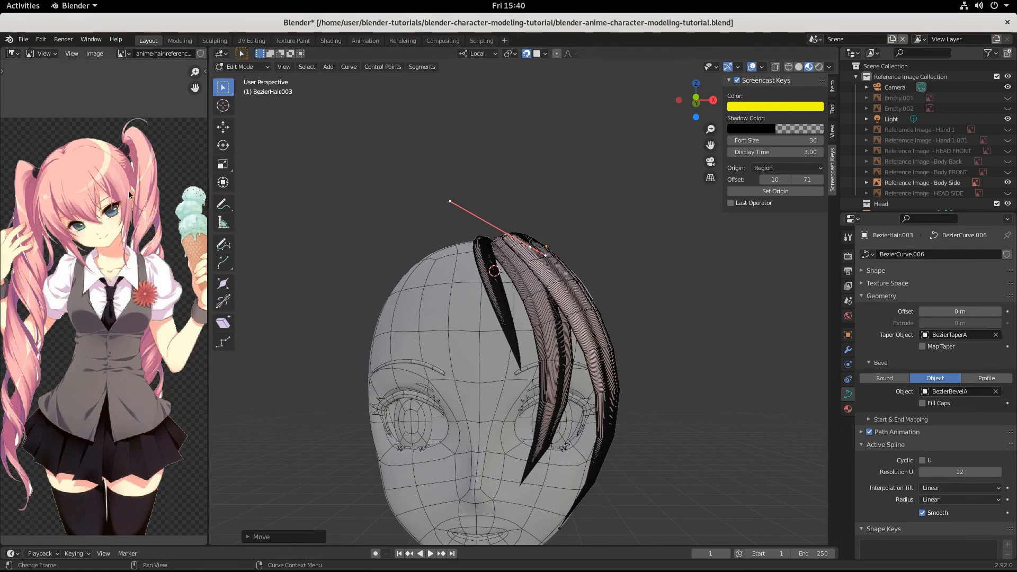
pyautogui.scroll(-5, 561, 512)
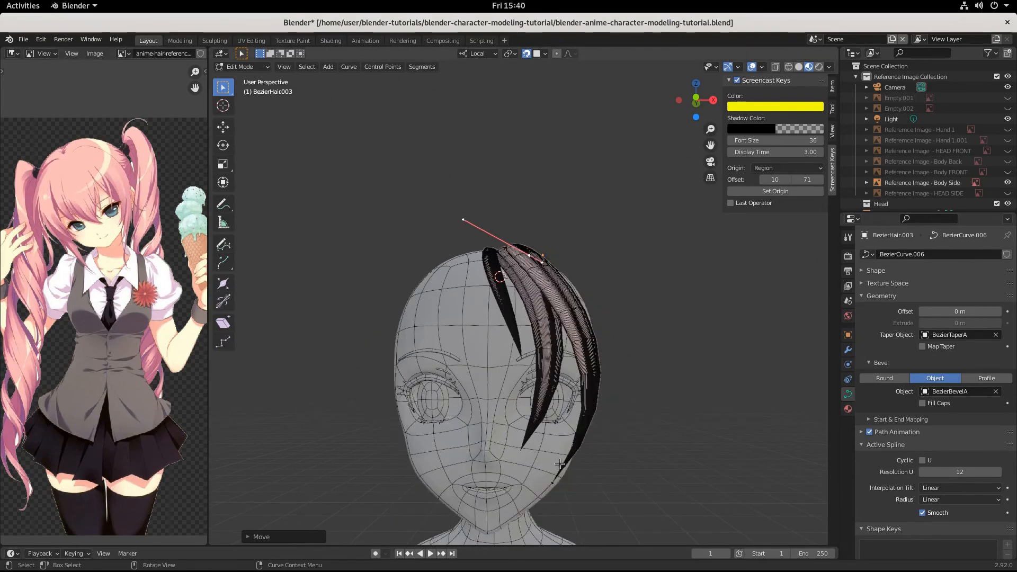
pyautogui.scroll(1, 560, 464)
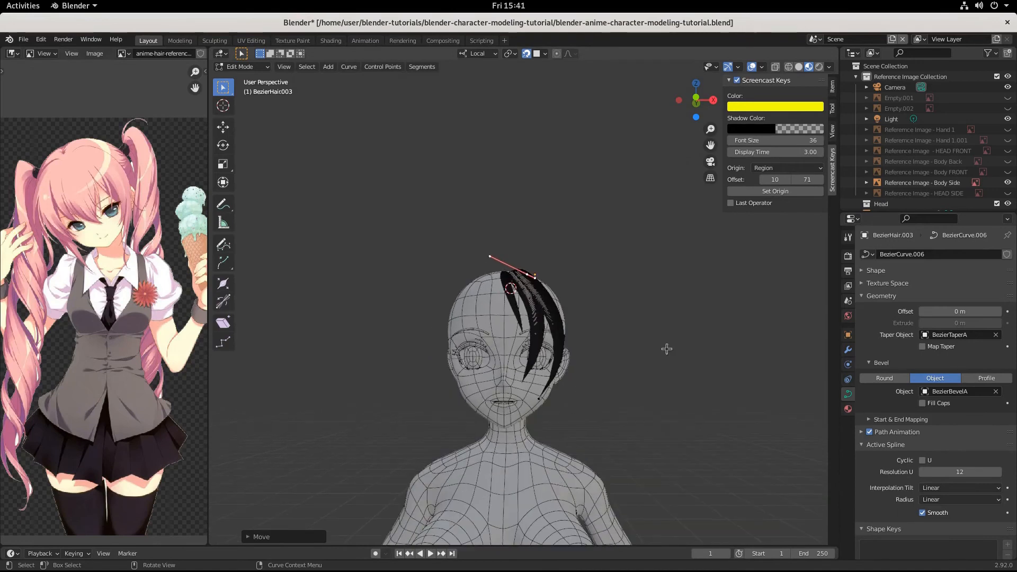
# Preview the strands in Rendered shading with overlays hidden, examining them from several angles
pyautogui.click(819, 67)
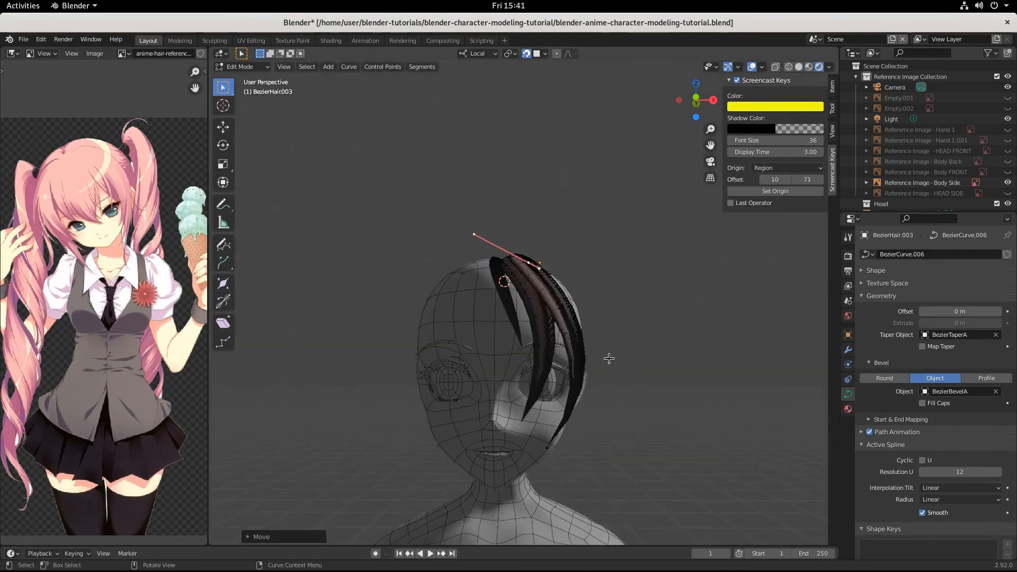
pyautogui.moveTo(607, 355); pyautogui.dragTo(506, 290, button='middle')
pyautogui.click(751, 67)
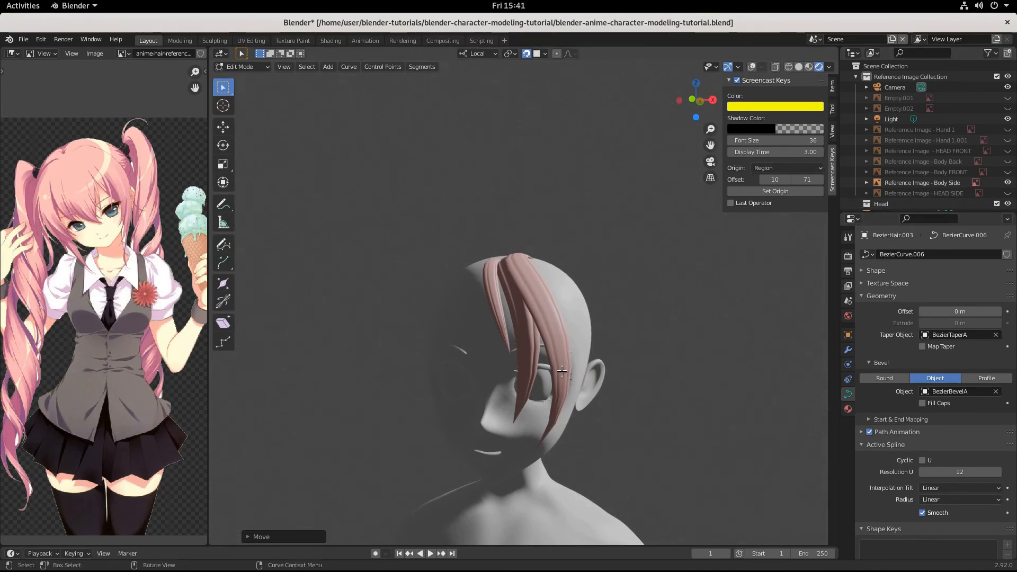
pyautogui.moveTo(561, 370); pyautogui.dragTo(500, 365, button='middle')
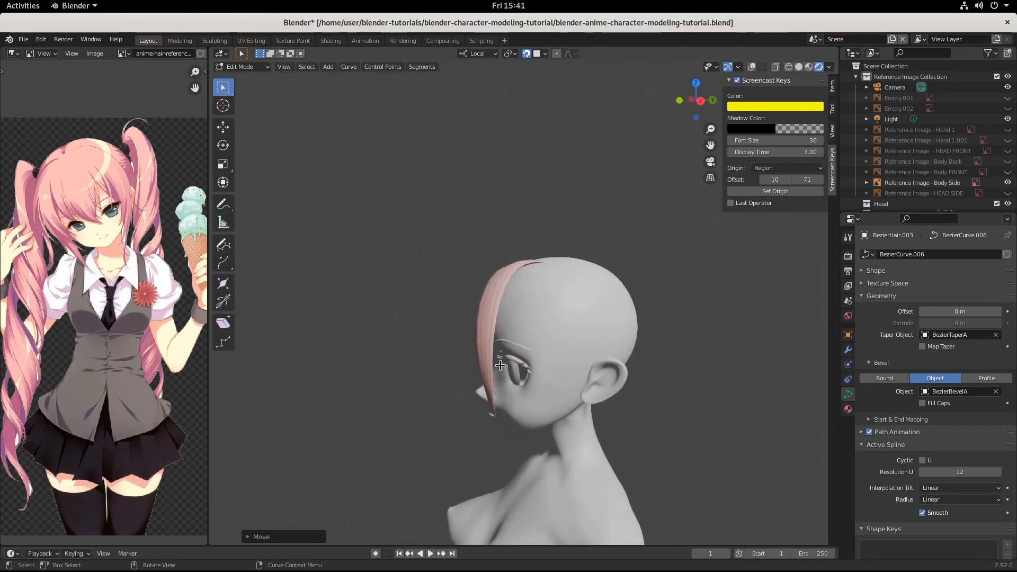
pyautogui.moveTo(590, 311); pyautogui.dragTo(498, 322, button='middle')
pyautogui.click(511, 298)
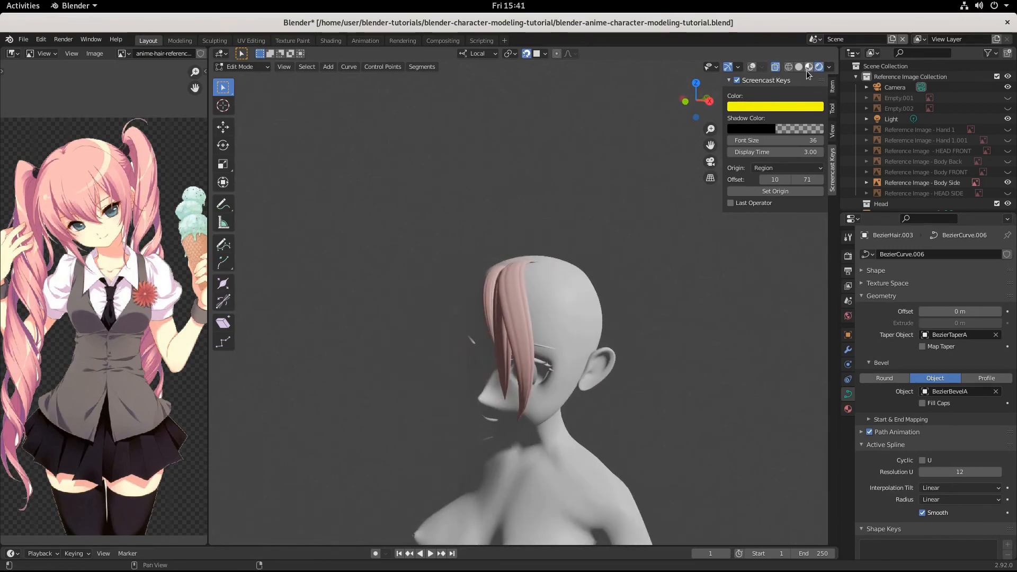
# Return to Material Preview shading, show the overlays again and leave Edit Mode on BezierHair.003
pyautogui.click(809, 66)
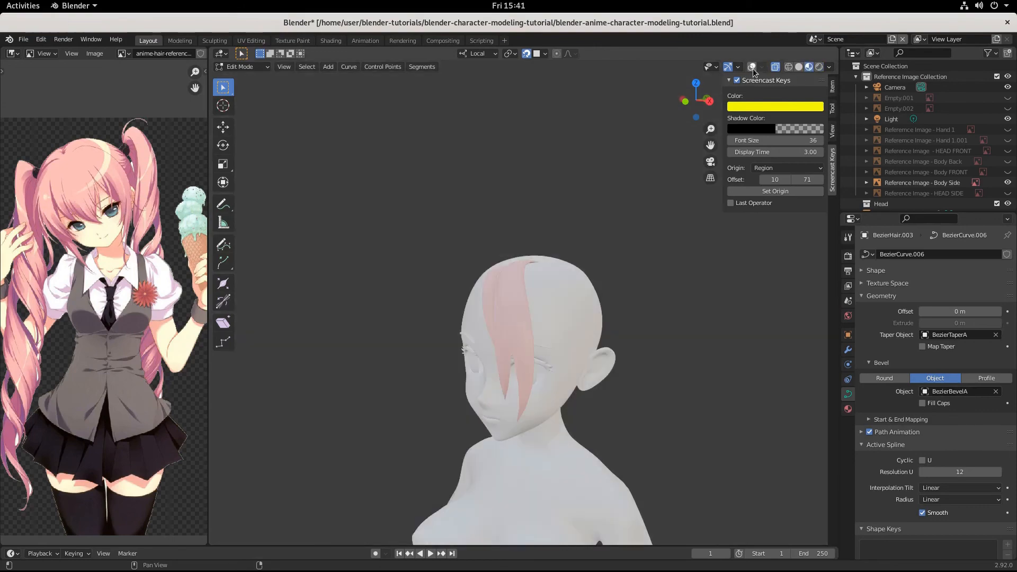
pyautogui.click(751, 66)
pyautogui.scroll(3, 525, 328)
pyautogui.press('Tab')
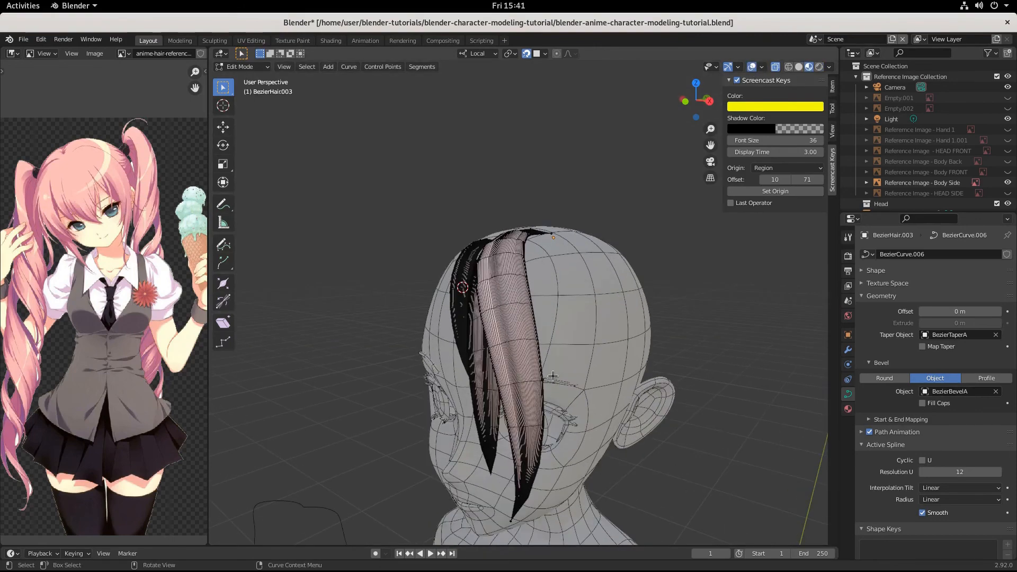
pyautogui.moveTo(590, 356)
pyautogui.mouseDown(button='middle')
pyautogui.moveTo(642, 329)
pyautogui.moveTo(604, 366)
pyautogui.mouseUp(button='middle')
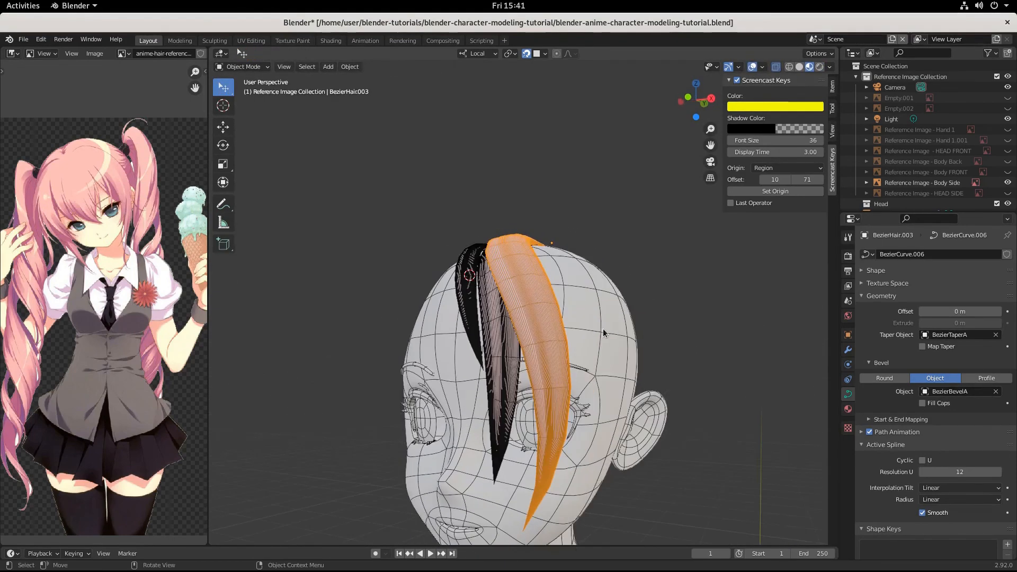
# Rotate the BezierHair.003 strand about 10° around its local Z axis toward the ear and scale it down slightly
pyautogui.press('r')
pyautogui.press('z')
pyautogui.press('z')
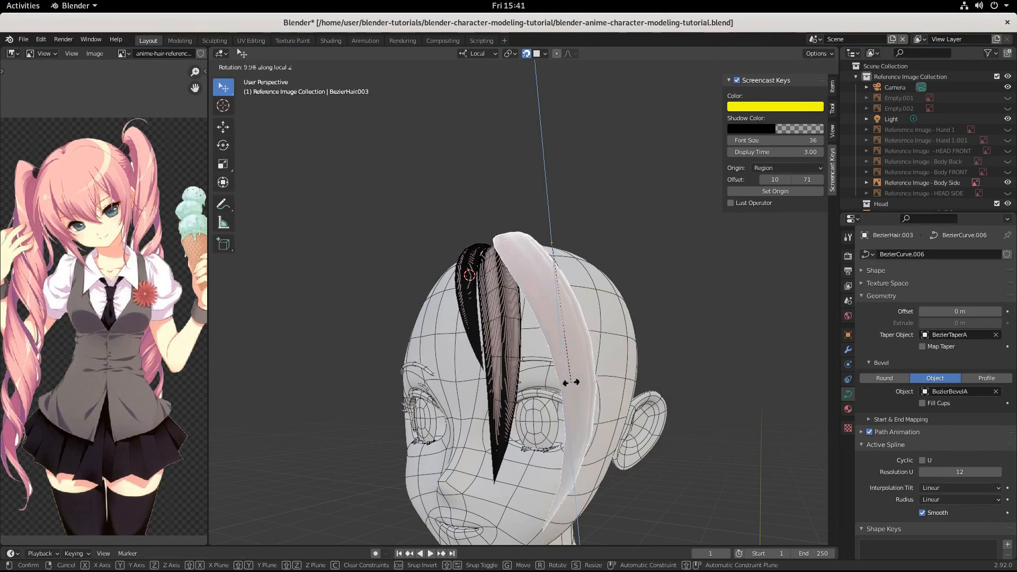
pyautogui.click(561, 386)
pyautogui.moveTo(608, 372); pyautogui.dragTo(529, 421, button='middle')
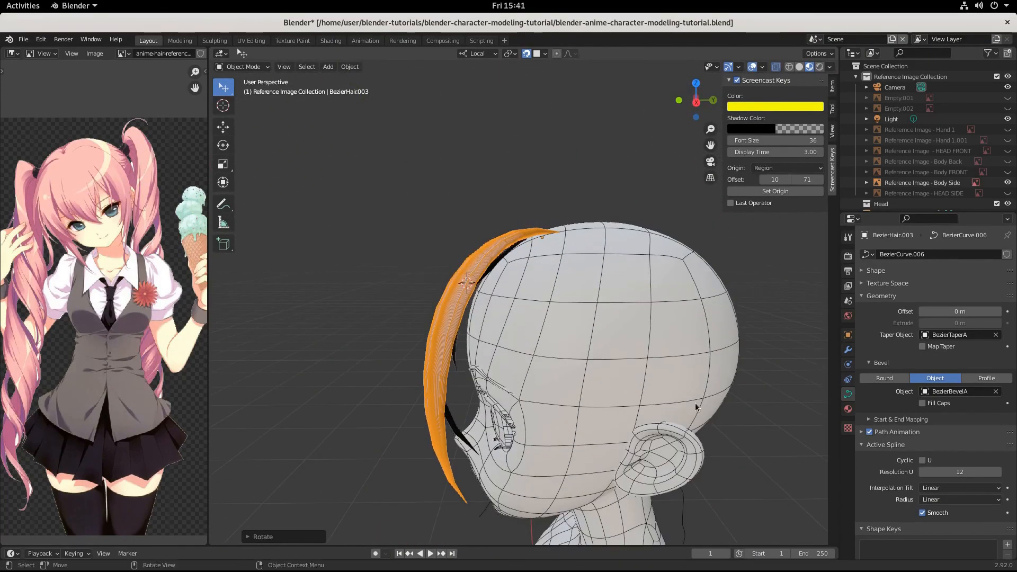
pyautogui.press('s')
pyautogui.click(668, 408)
# Reposition the BezierHair.003 strand on the head with two small moves, the second about 0.008 m, and check it in front orthographic view
pyautogui.moveTo(652, 363); pyautogui.dragTo(653, 430, button='middle')
pyautogui.press('g')
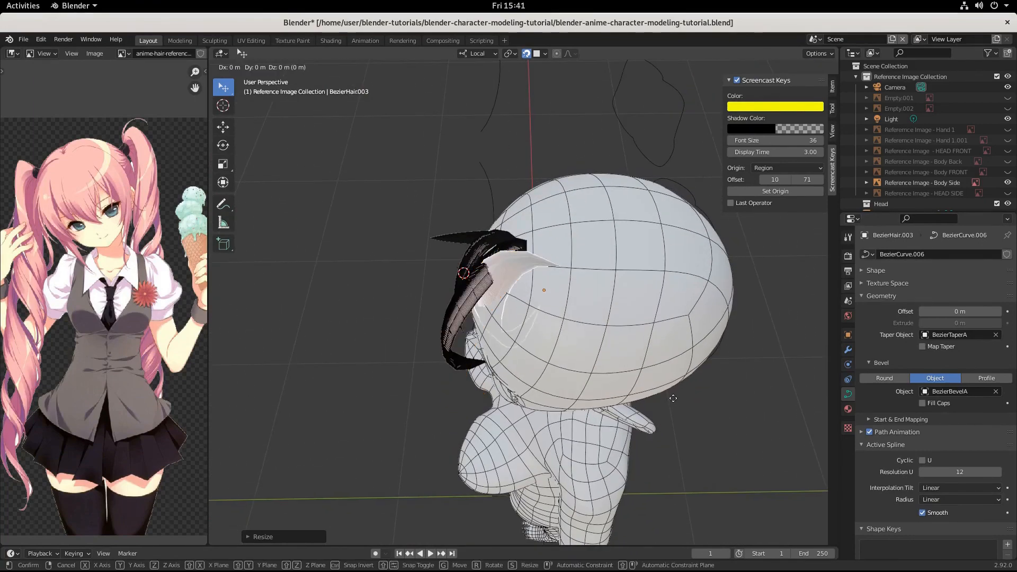
pyautogui.click(663, 402)
pyautogui.moveTo(663, 402); pyautogui.dragTo(633, 377, button='middle')
pyautogui.press('g')
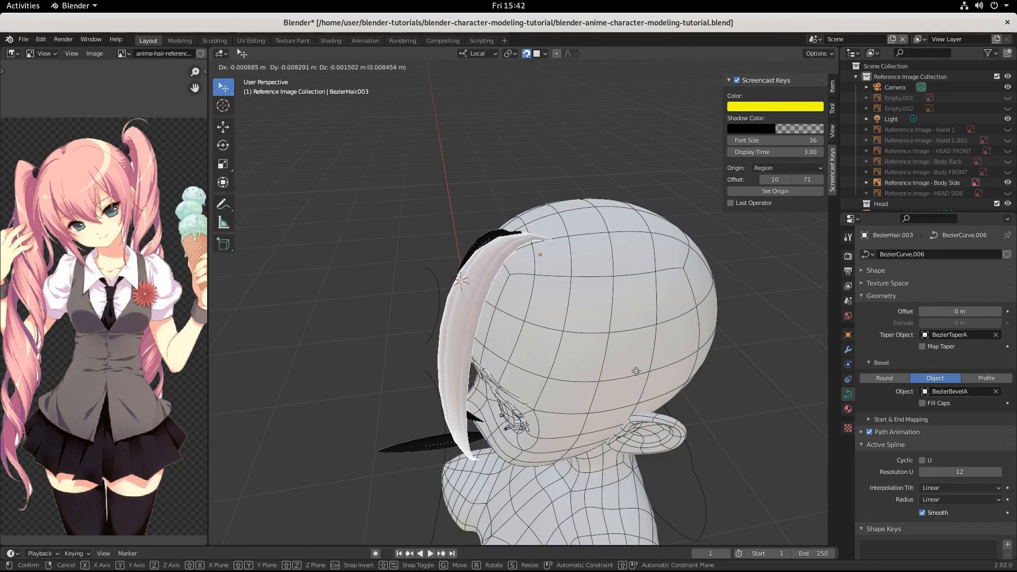
pyautogui.click(634, 376)
pyautogui.moveTo(634, 379); pyautogui.dragTo(662, 362, button='middle')
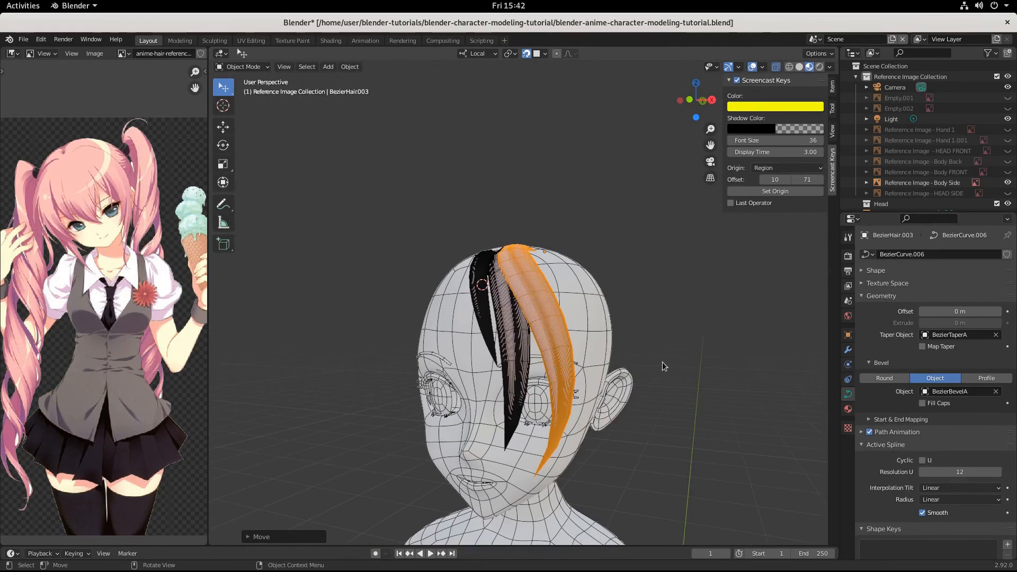
pyautogui.press('KP_5')
pyautogui.press('KP_1')
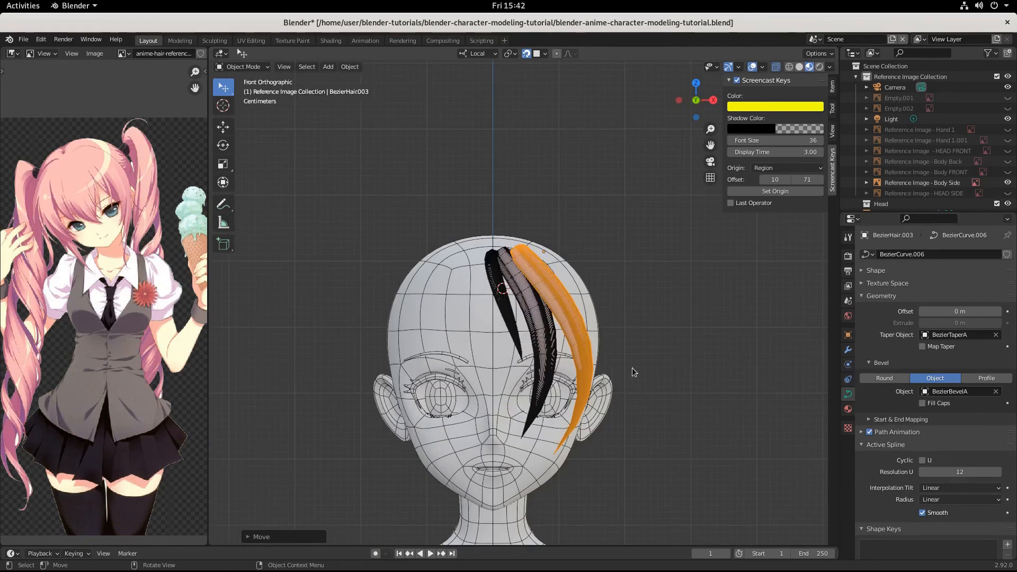